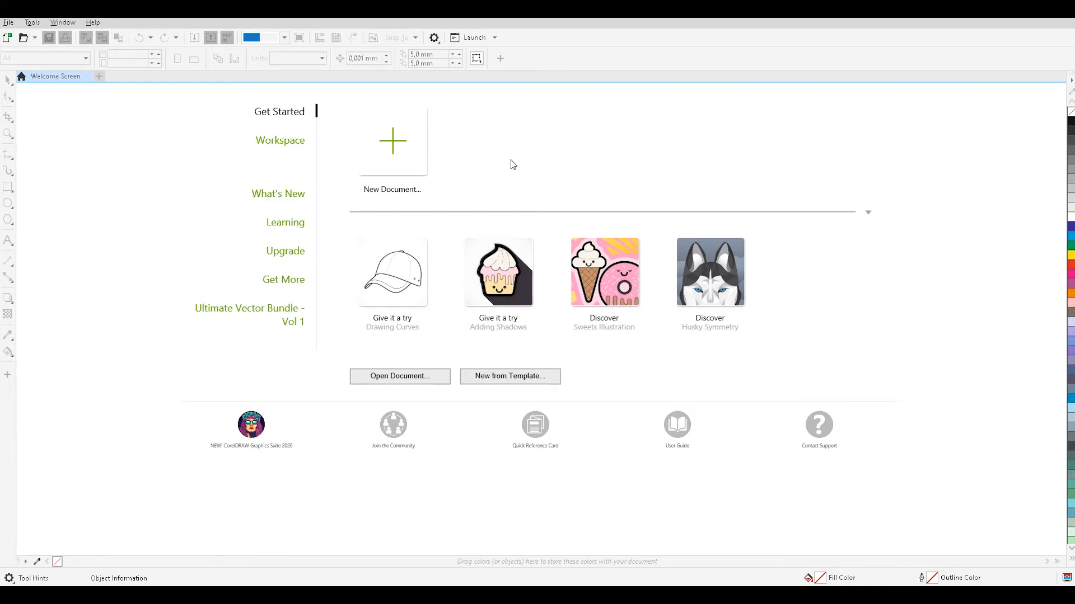
# Create a new A4 document and set the page orientation to landscape.
pyautogui.click(402, 134)
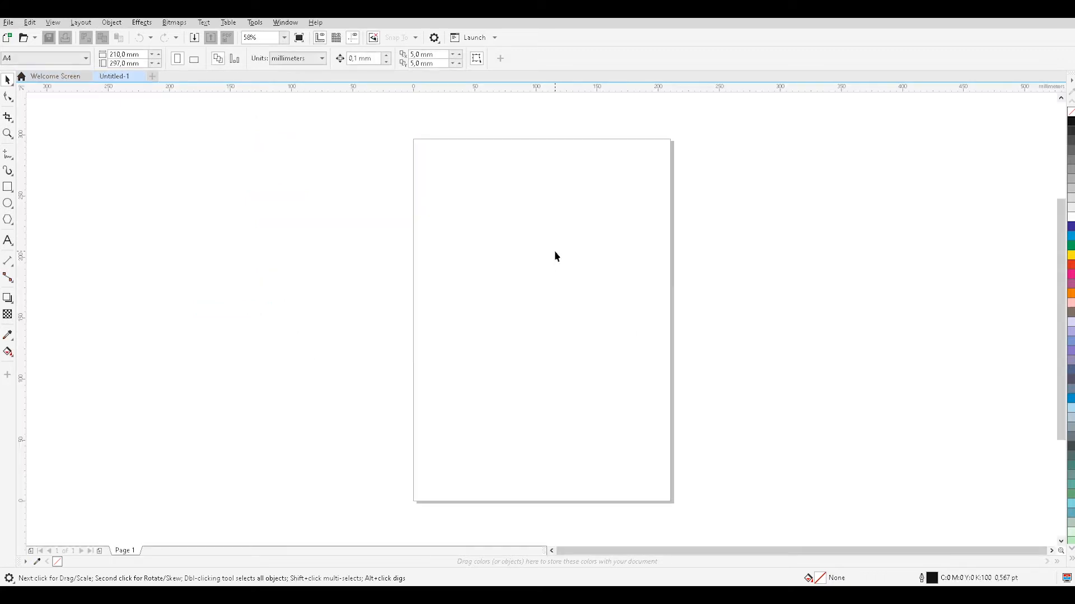
pyautogui.click(193, 60)
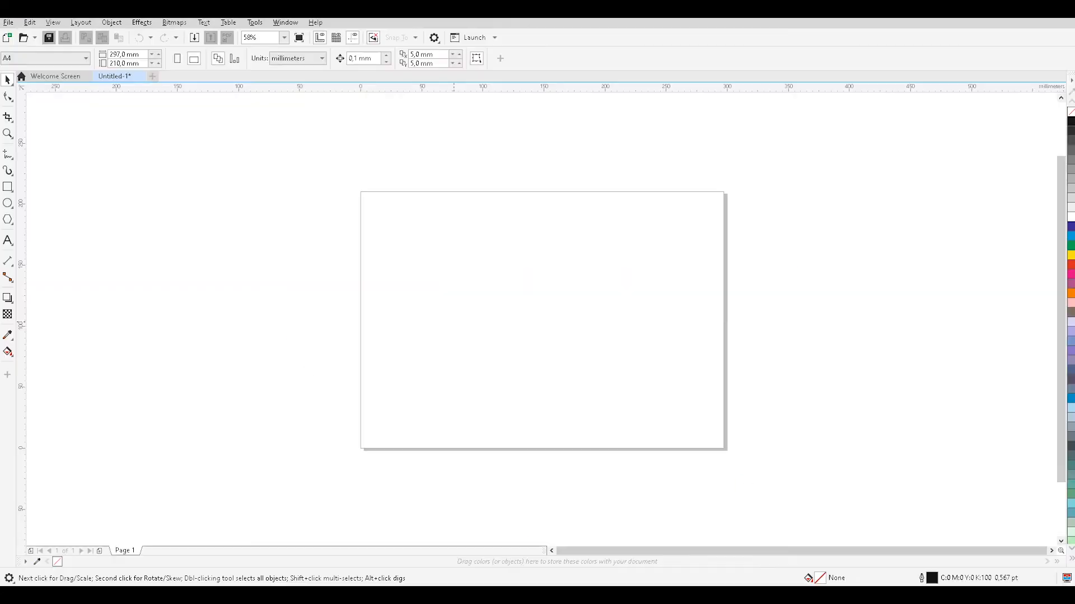
# Bring the logo image from the desktop into the document, scaling it to about 132 × 108 mm on the right half of the page.
pyautogui.moveTo(574, 303); pyautogui.dragTo(593, 279)
pyautogui.moveTo(410, 153); pyautogui.dragTo(573, 287)
pyautogui.moveTo(683, 360); pyautogui.dragTo(587, 295)
pyautogui.moveTo(506, 365); pyautogui.dragTo(542, 368)
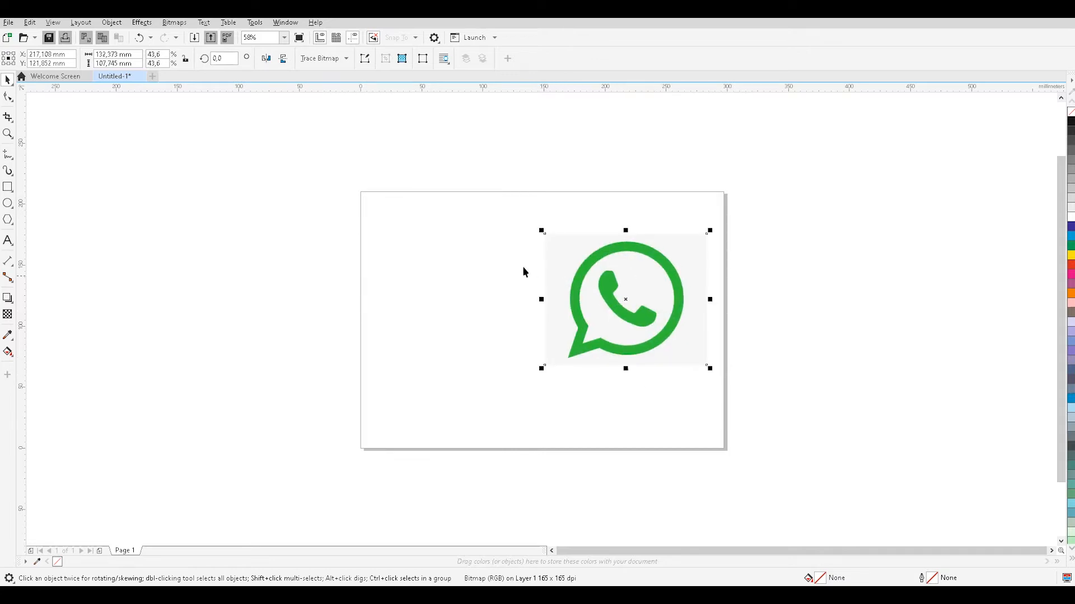
pyautogui.click(709, 253)
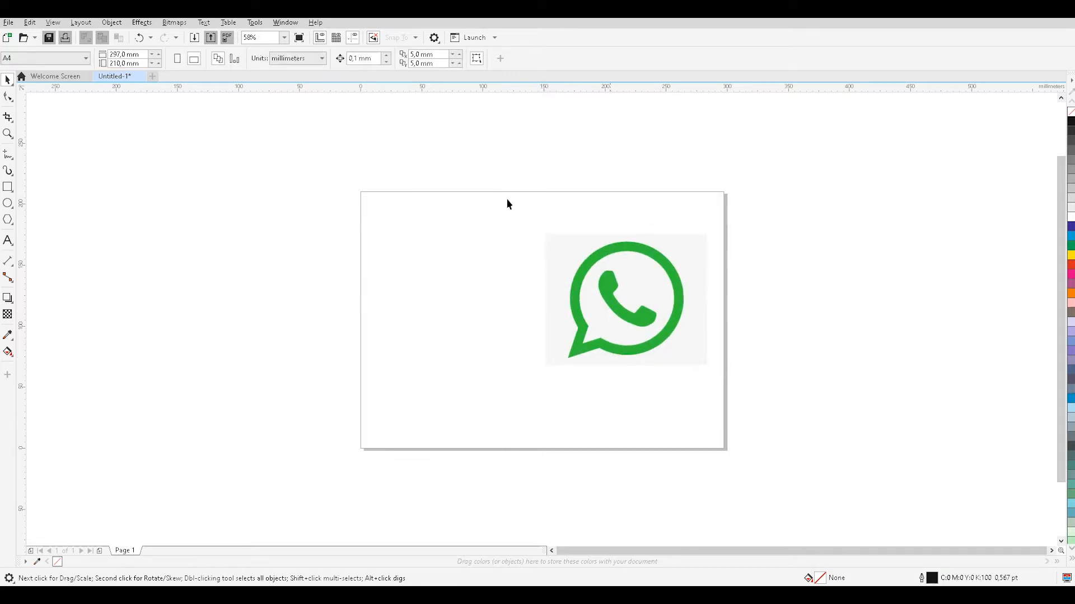
# With the Pen tool, draw a straight segment about 8.5 × 24.8 mm from the speech-bubble tail's tip to its left outer corner.
pyautogui.click(9, 156)
pyautogui.click(39, 192)
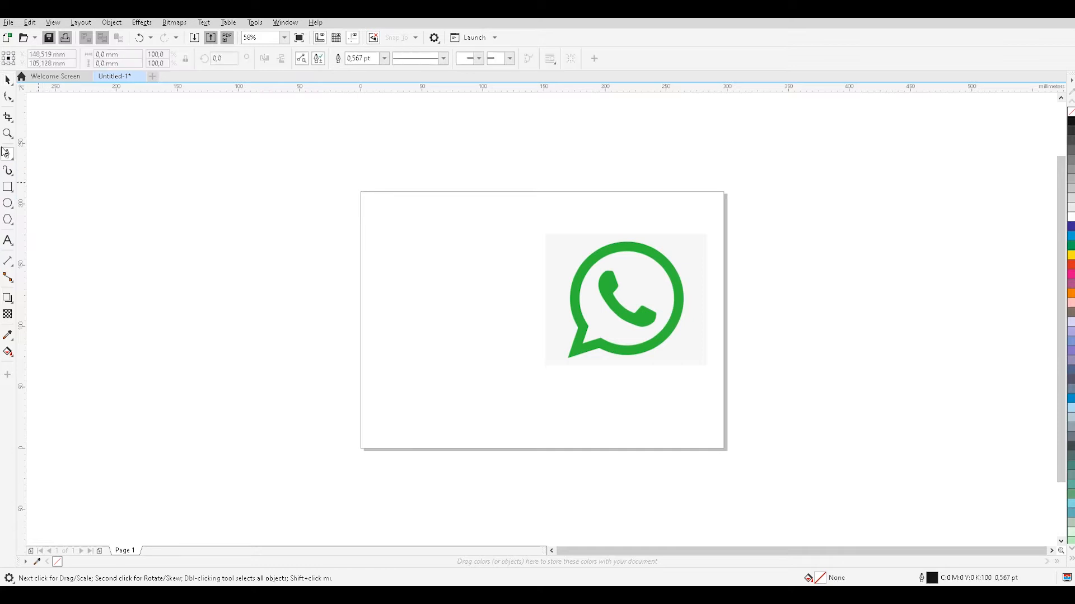
pyautogui.scroll(5, 572, 339)
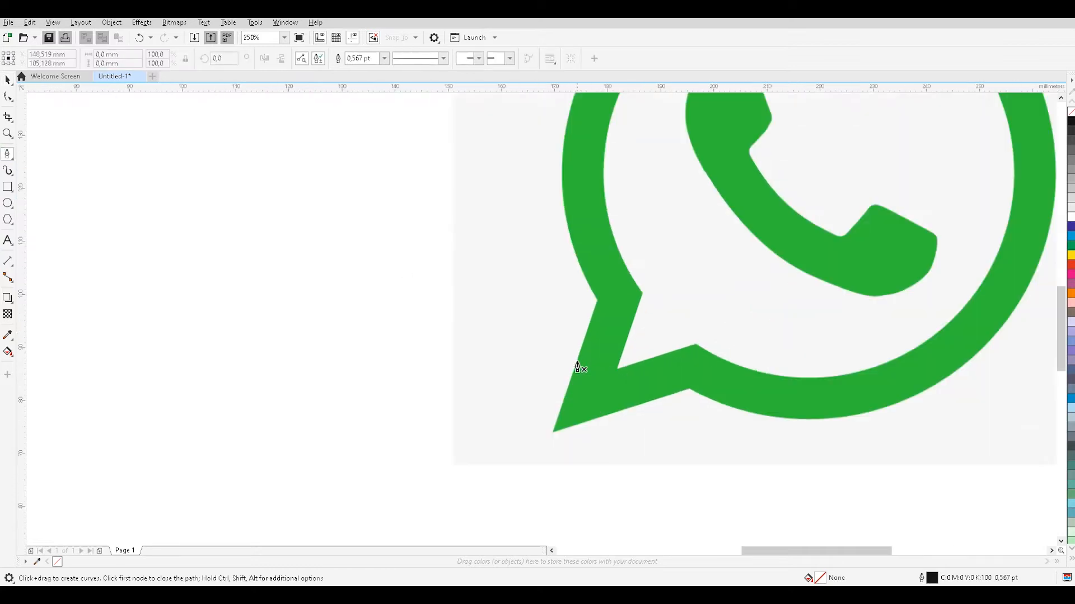
pyautogui.scroll(-2, 616, 425)
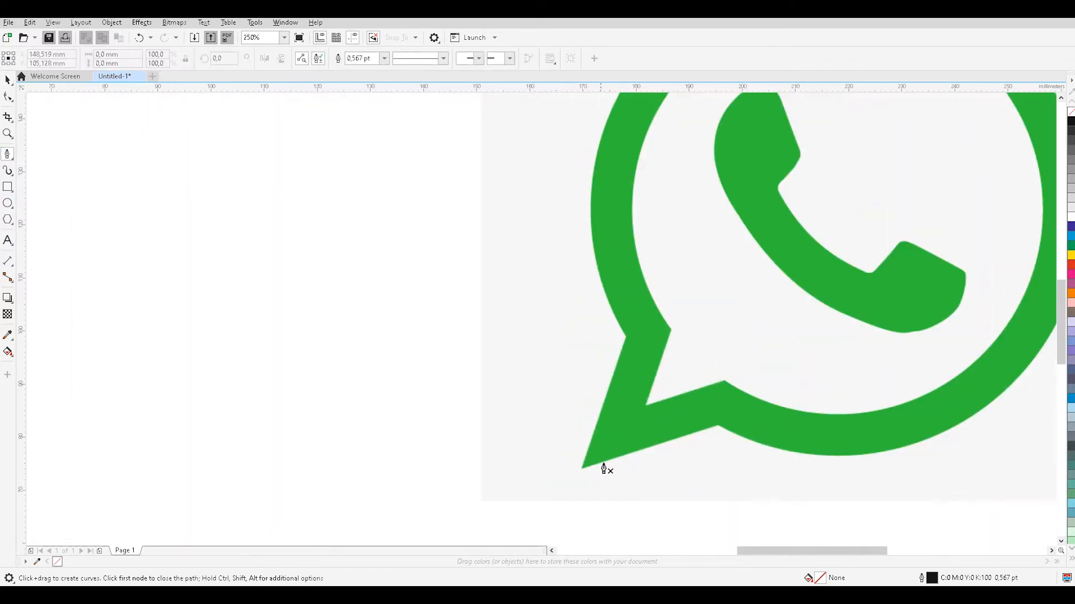
pyautogui.scroll(-2, 620, 449)
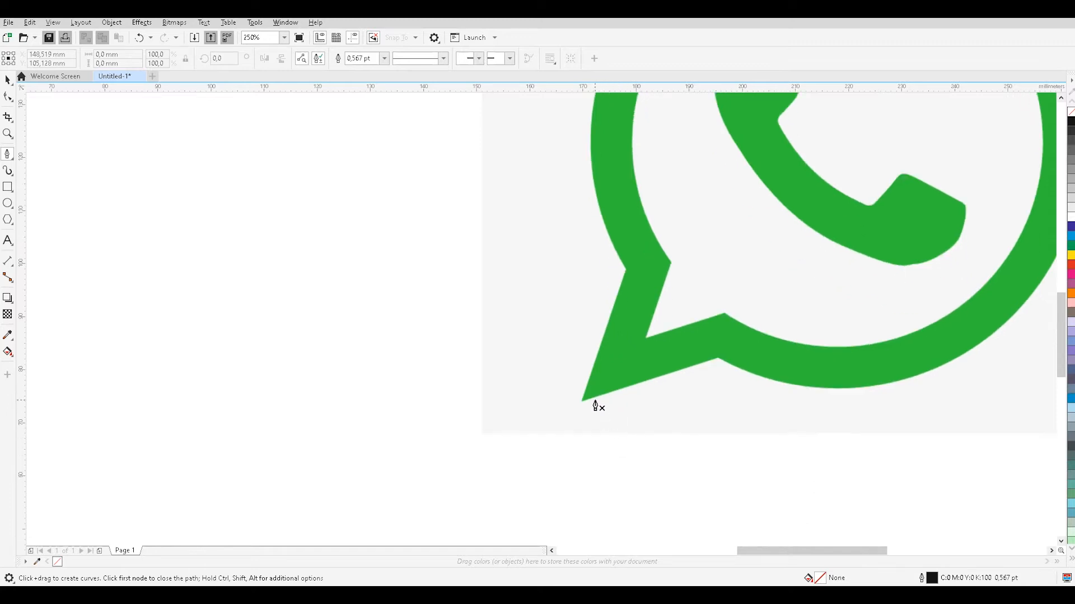
pyautogui.scroll(2, 596, 406)
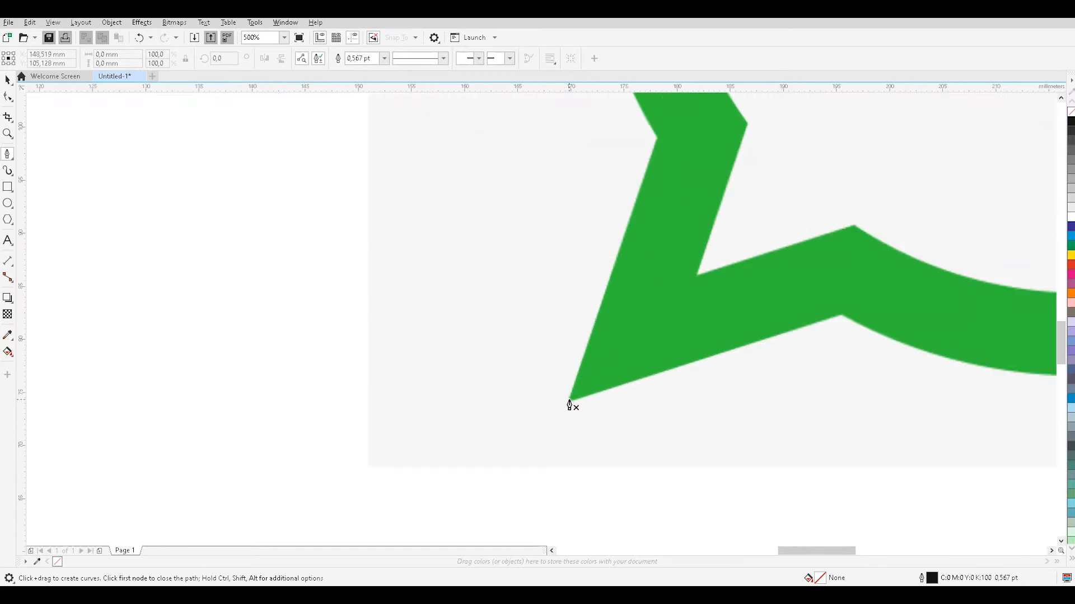
pyautogui.click(568, 401)
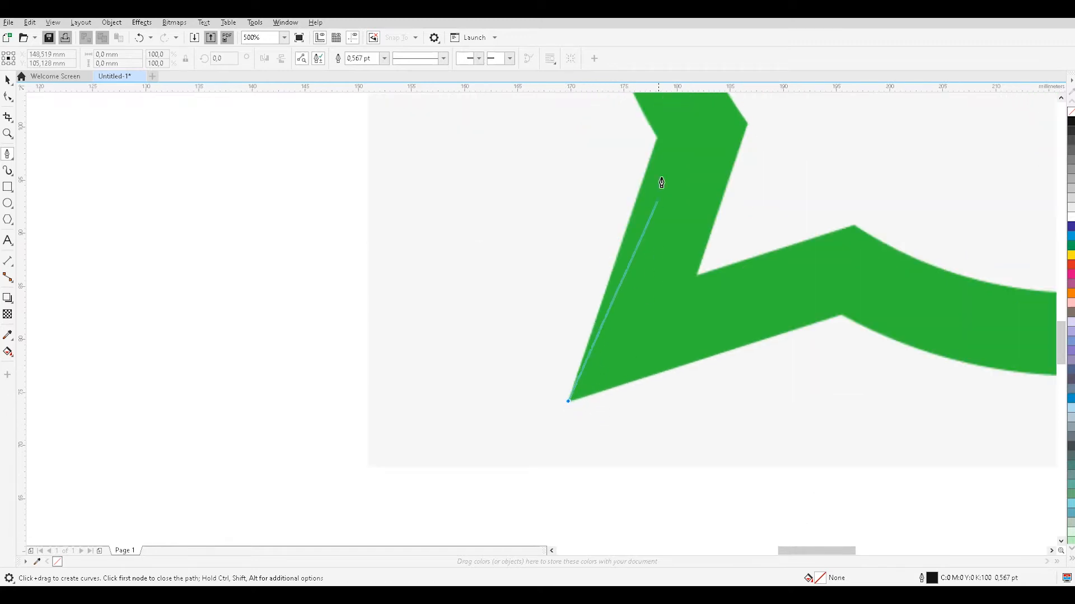
pyautogui.click(658, 143)
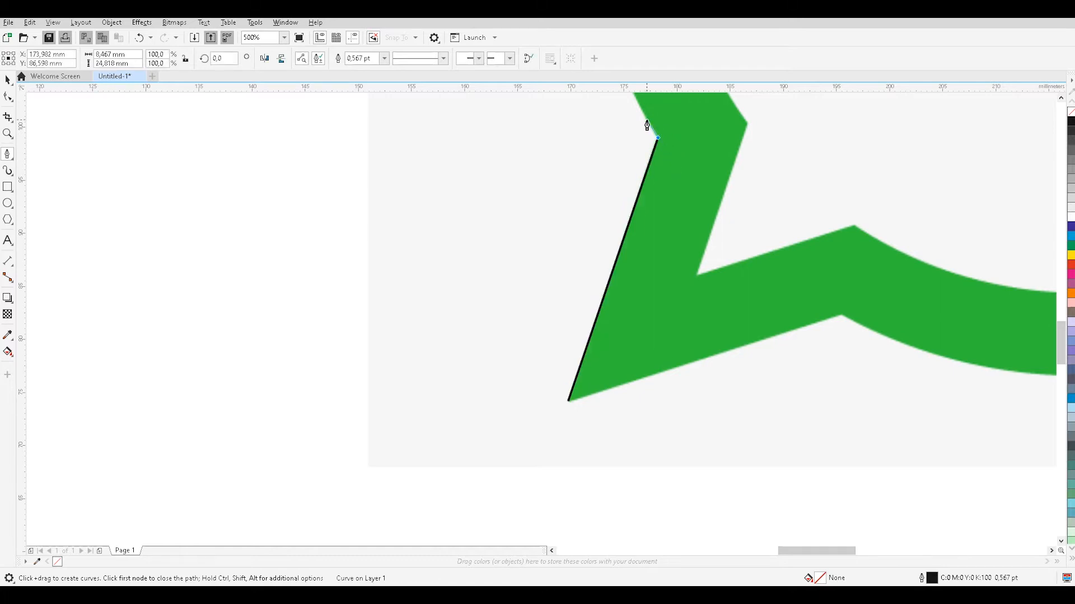
# Trace a curved segment from the tail's outer corner up the ring's left outer edge and remove the end node's outgoing handle.
pyautogui.scroll(5, 647, 129)
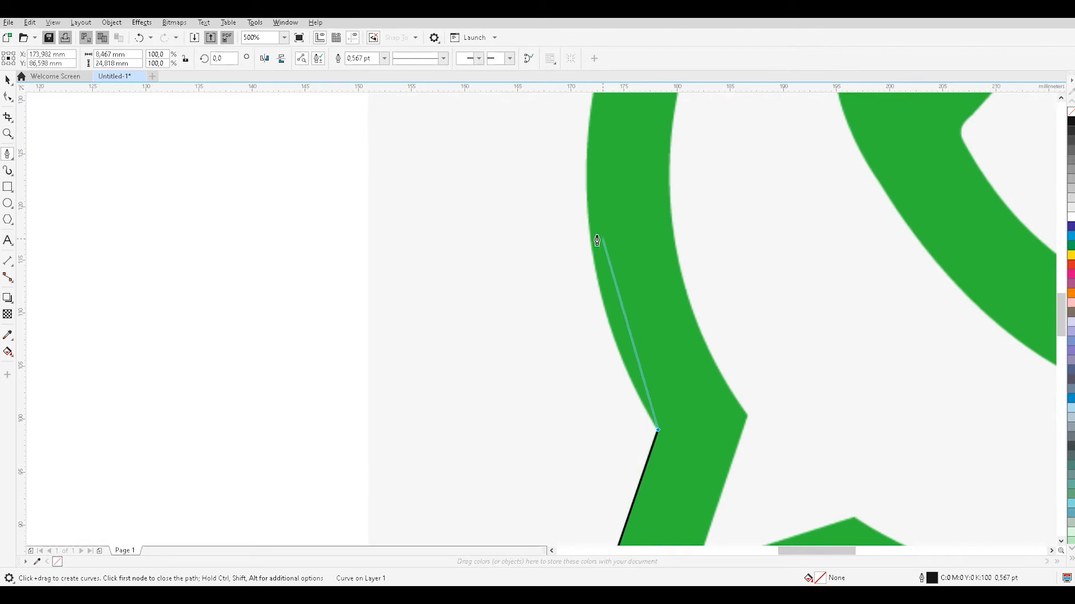
pyautogui.click(589, 224)
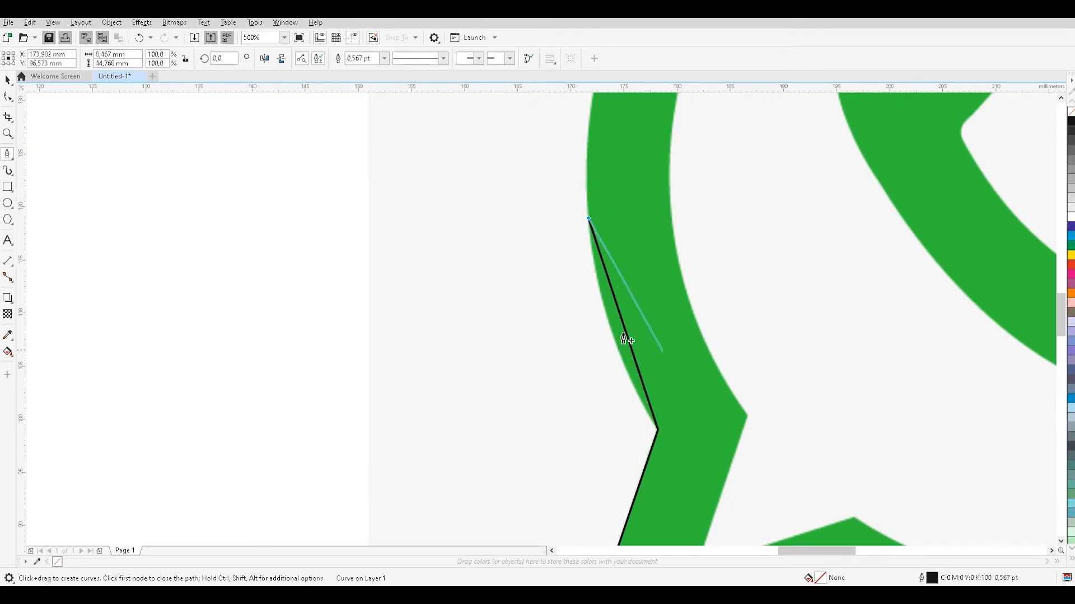
pyautogui.hotkey('ctrl', 'z')
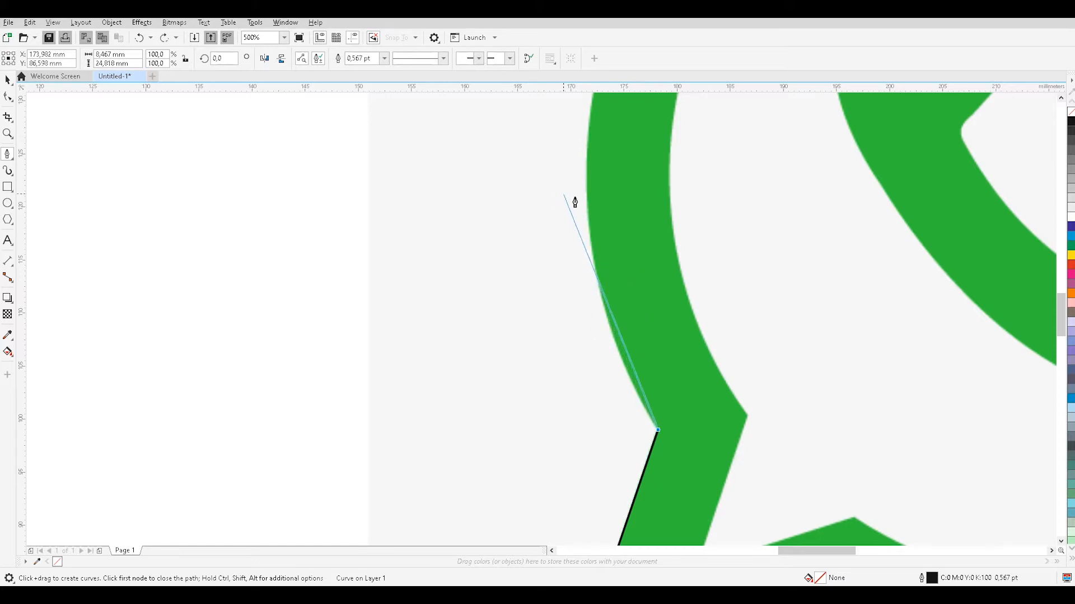
pyautogui.click(588, 216)
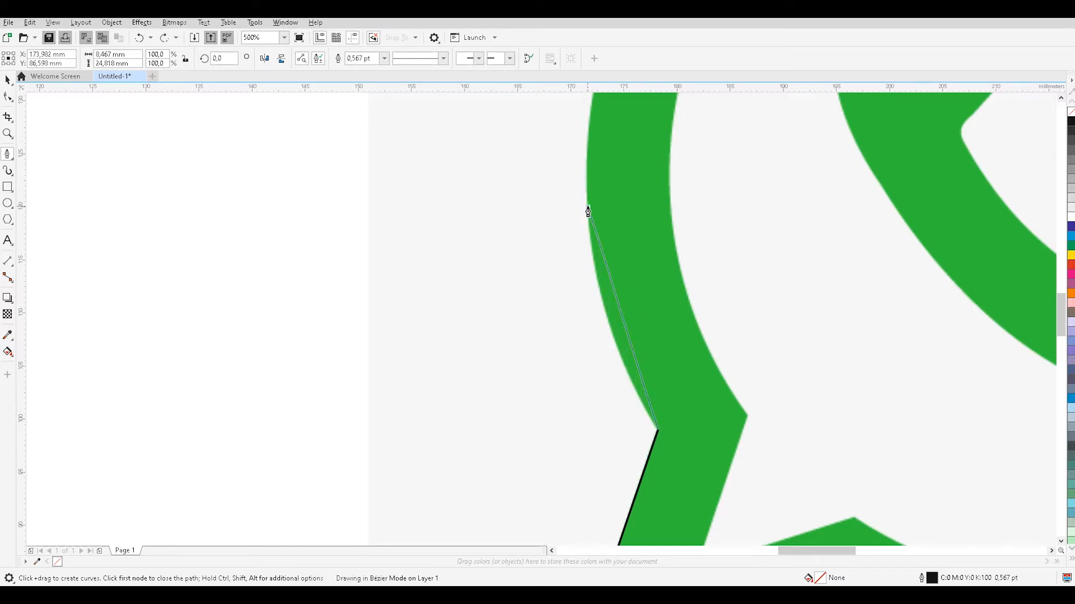
pyautogui.moveTo(594, 193); pyautogui.dragTo(591, 114)
pyautogui.moveTo(592, 110); pyautogui.dragTo(572, 128)
pyautogui.scroll(2, 588, 101)
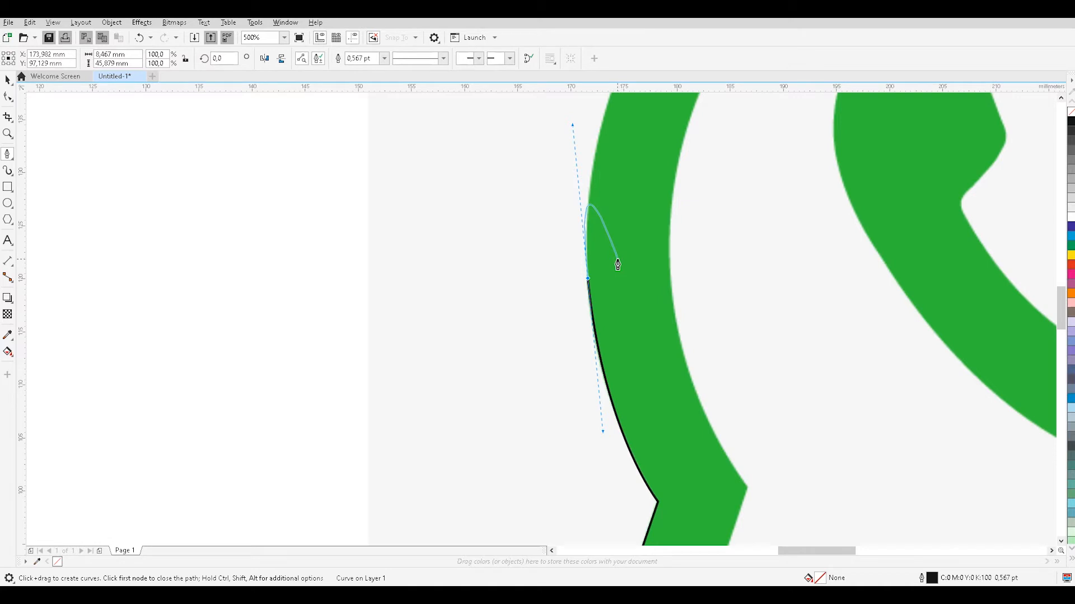
pyautogui.click(588, 283)
# Continue the outline with a curved segment to the ring's upper-left outer edge and drop the end node's outgoing handle.
pyautogui.scroll(3, 611, 109)
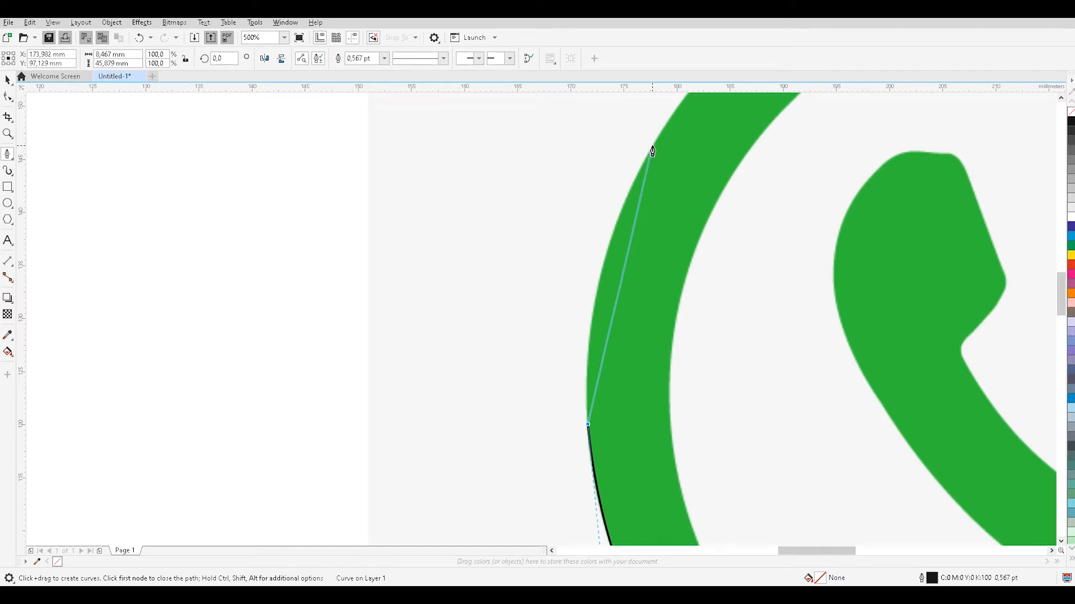
pyautogui.click(652, 147)
pyautogui.moveTo(661, 141); pyautogui.dragTo(736, 134)
pyautogui.scroll(1, 716, 112)
pyautogui.scroll(1, 730, 96)
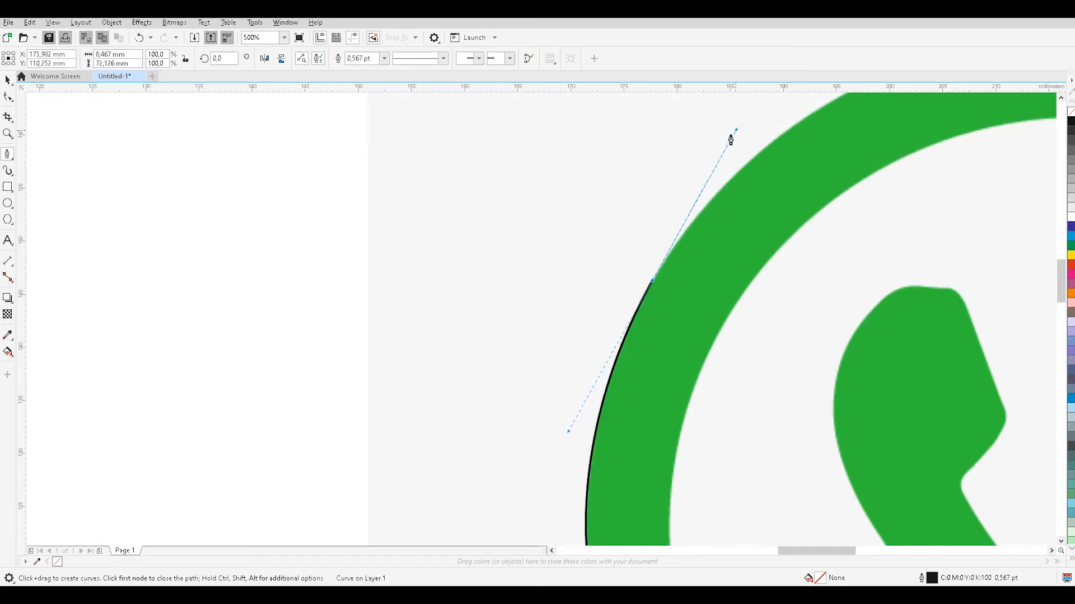
pyautogui.click(652, 282)
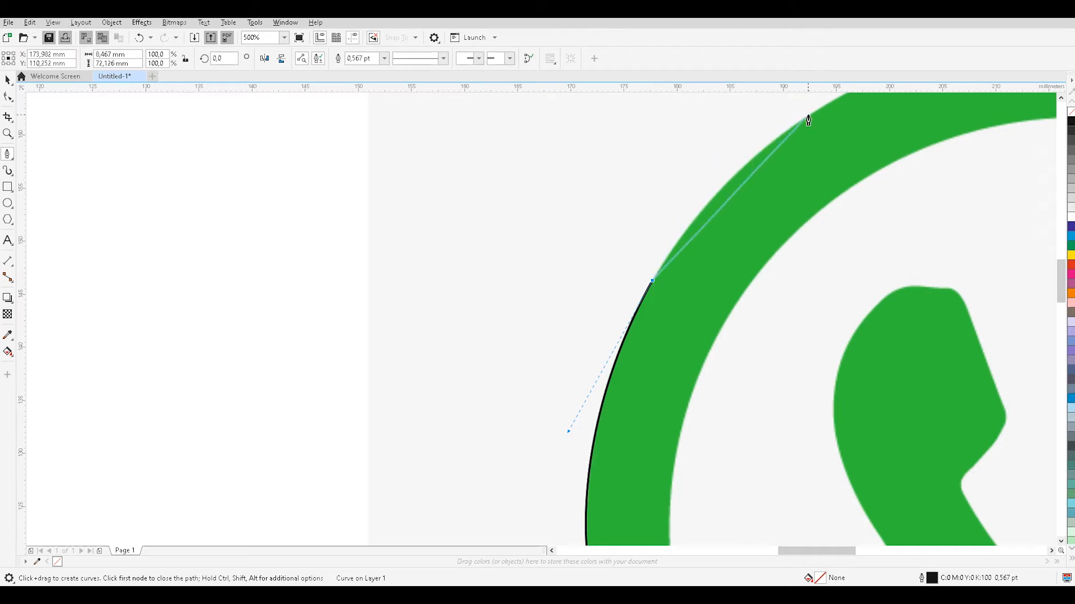
# Trace two more curved segments along the ring's upper-left outer edge to its topmost point.
pyautogui.moveTo(808, 116)
pyautogui.mouseDown()
pyautogui.moveTo(866, 106)
pyautogui.moveTo(885, 127)
pyautogui.moveTo(901, 115)
pyautogui.mouseUp()
pyautogui.scroll(2, 866, 109)
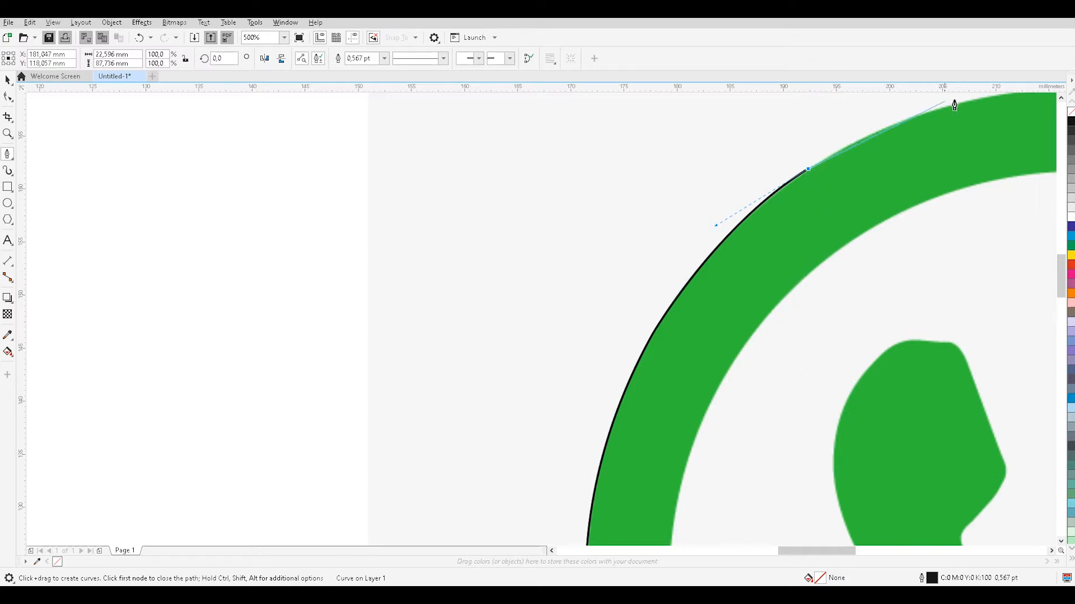
pyautogui.press('alt')
pyautogui.press('alt')
pyautogui.press('alt')
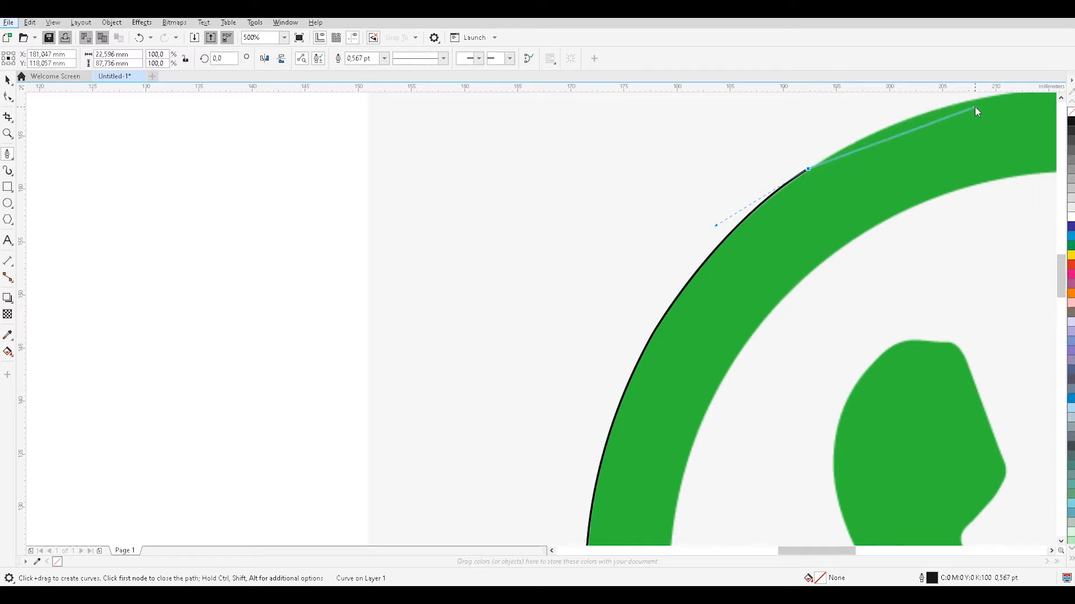
pyautogui.moveTo(807, 554); pyautogui.dragTo(826, 554)
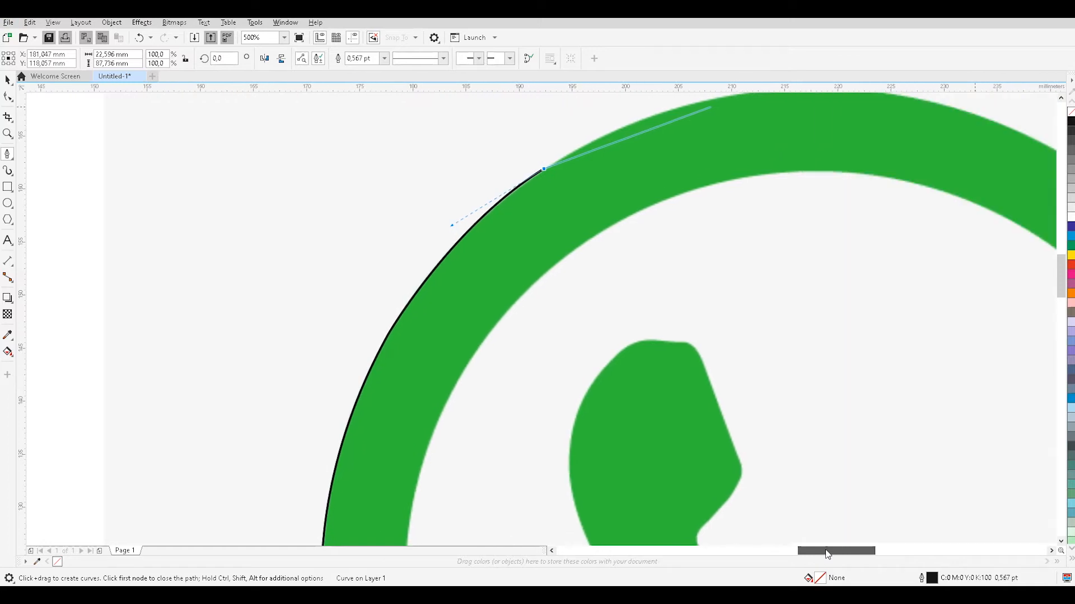
pyautogui.scroll(2, 719, 167)
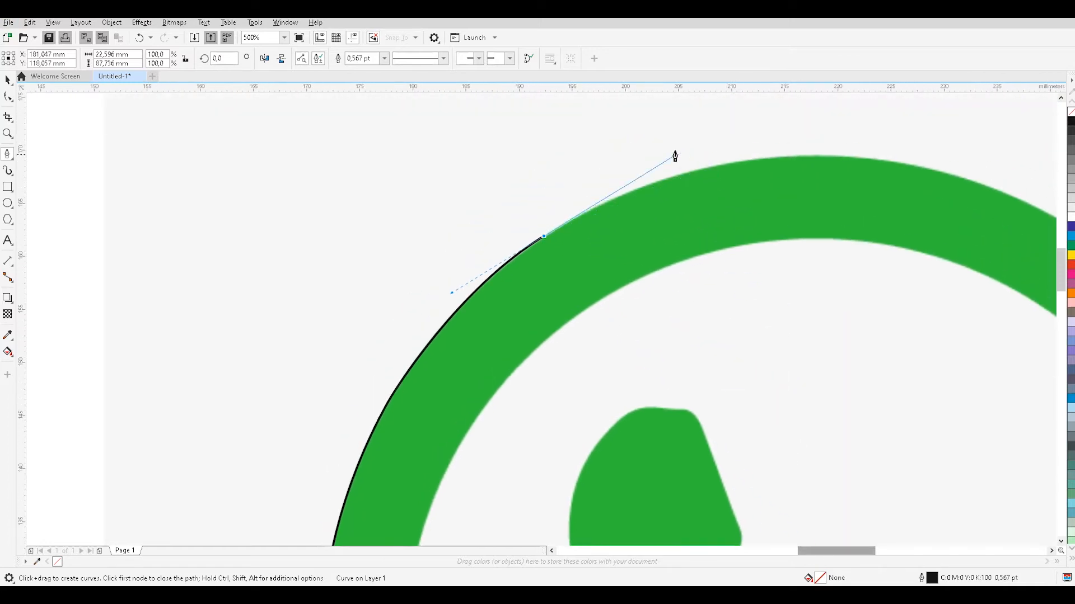
pyautogui.moveTo(805, 156)
pyautogui.mouseDown()
pyautogui.moveTo(896, 178)
pyautogui.moveTo(945, 169)
pyautogui.moveTo(948, 157)
pyautogui.mouseUp()
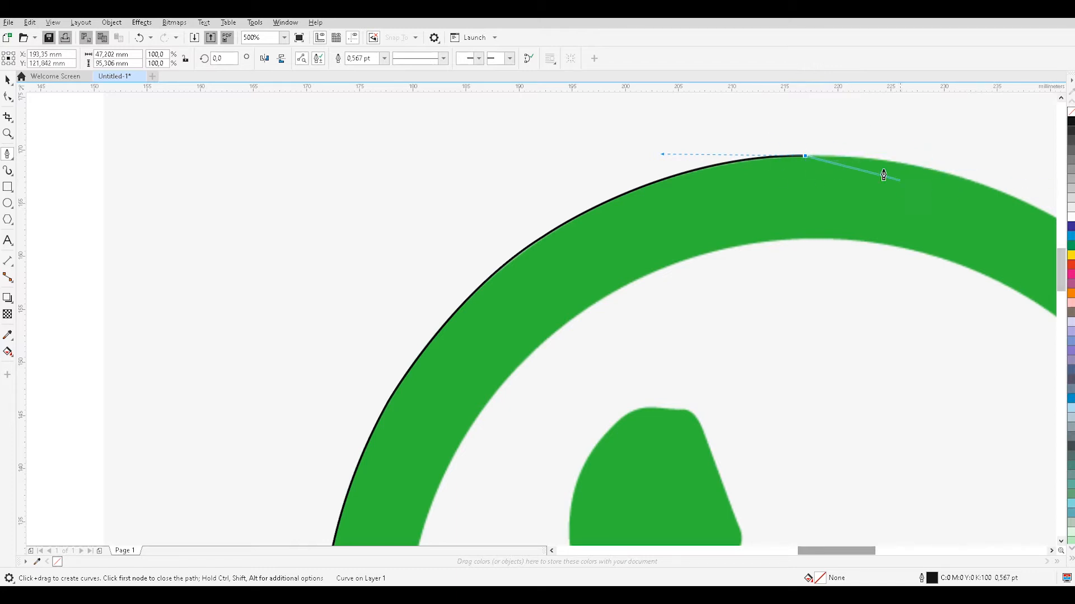
# Trace two curved segments from the ring's topmost point down along its upper-right outer edge.
pyautogui.moveTo(1043, 213)
pyautogui.mouseDown()
pyautogui.moveTo(1000, 228)
pyautogui.moveTo(1059, 252)
pyautogui.moveTo(971, 270)
pyautogui.moveTo(851, 271)
pyautogui.moveTo(876, 275)
pyautogui.mouseUp()
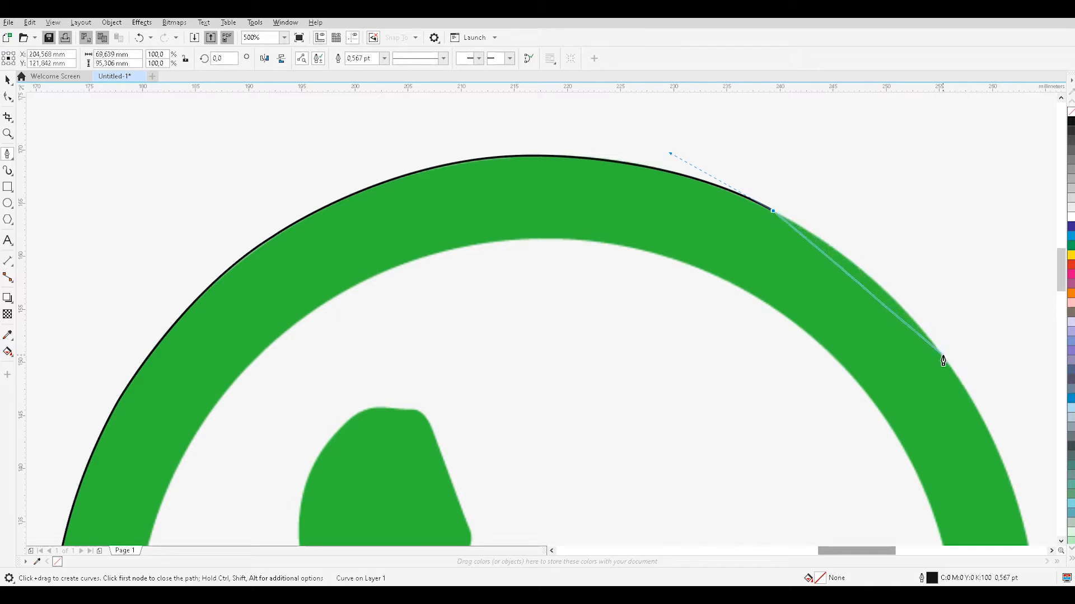
pyautogui.moveTo(943, 358)
pyautogui.mouseDown()
pyautogui.moveTo(954, 411)
pyautogui.moveTo(1007, 451)
pyautogui.mouseUp()
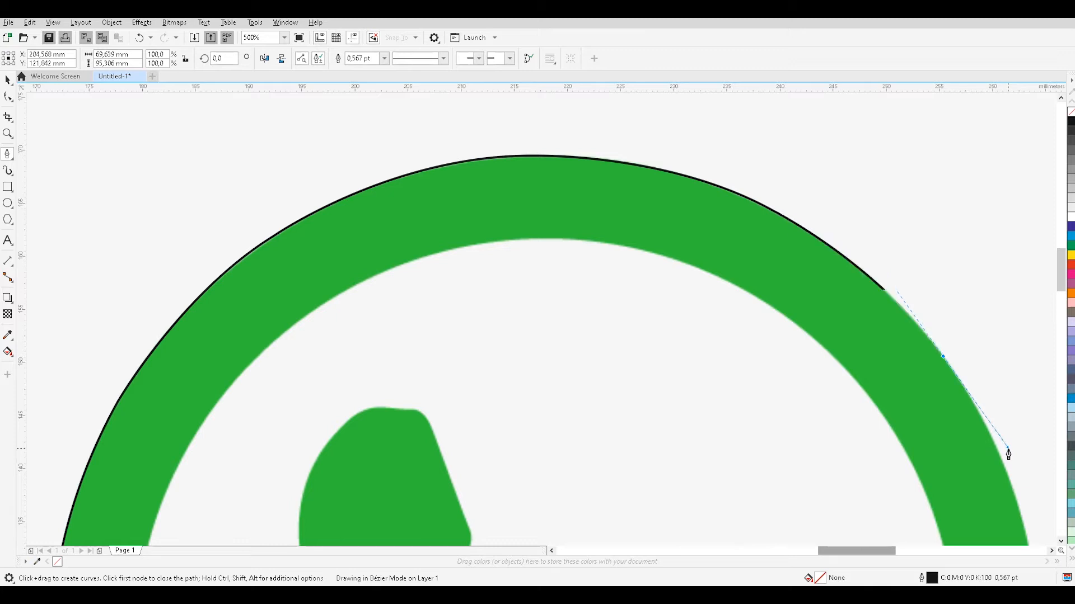
pyautogui.scroll(-1, 1012, 423)
pyautogui.scroll(-1, 1025, 430)
pyautogui.scroll(2, 1029, 431)
pyautogui.scroll(2, 1028, 432)
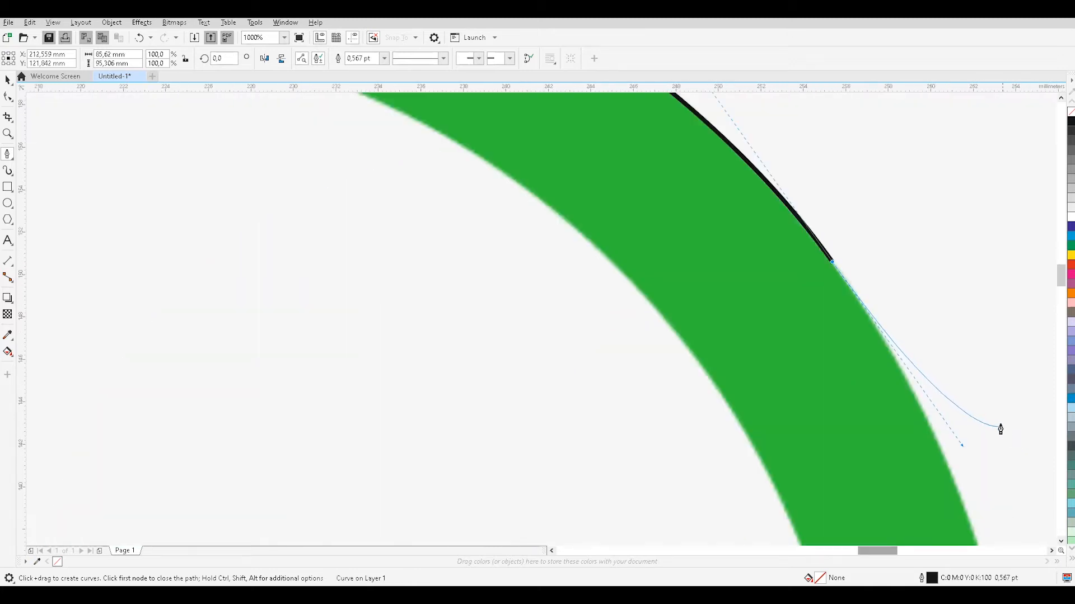
pyautogui.scroll(1, 959, 373)
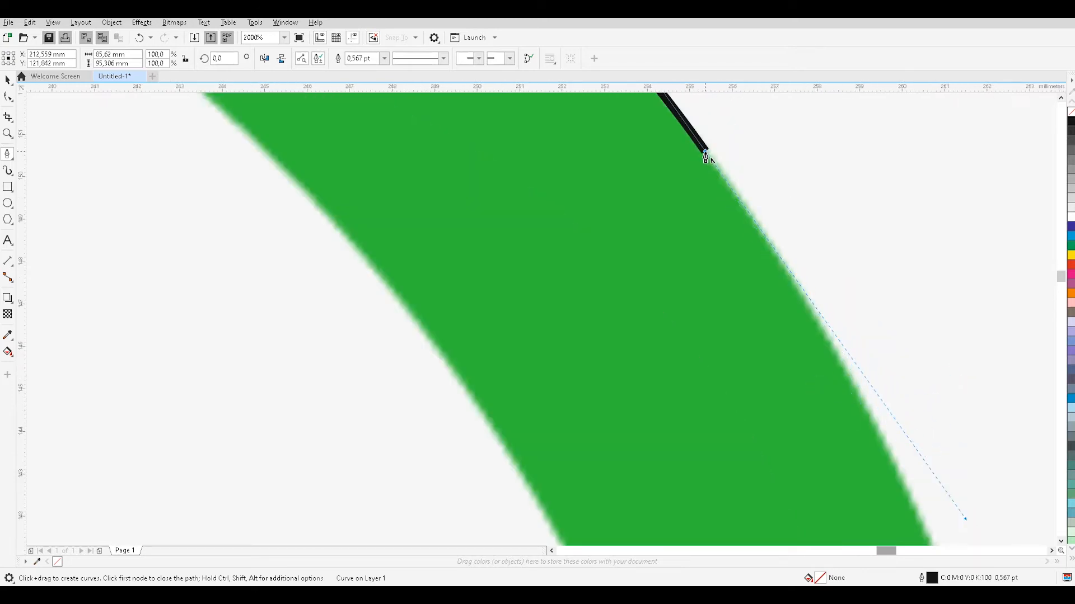
# Remove the last node's outgoing handle and add a short segment further down the ring's right outer edge.
pyautogui.moveTo(706, 158)
pyautogui.mouseDown()
pyautogui.moveTo(790, 259)
pyautogui.moveTo(909, 471)
pyautogui.moveTo(904, 498)
pyautogui.moveTo(920, 524)
pyautogui.mouseUp()
pyautogui.moveTo(920, 527); pyautogui.dragTo(918, 520)
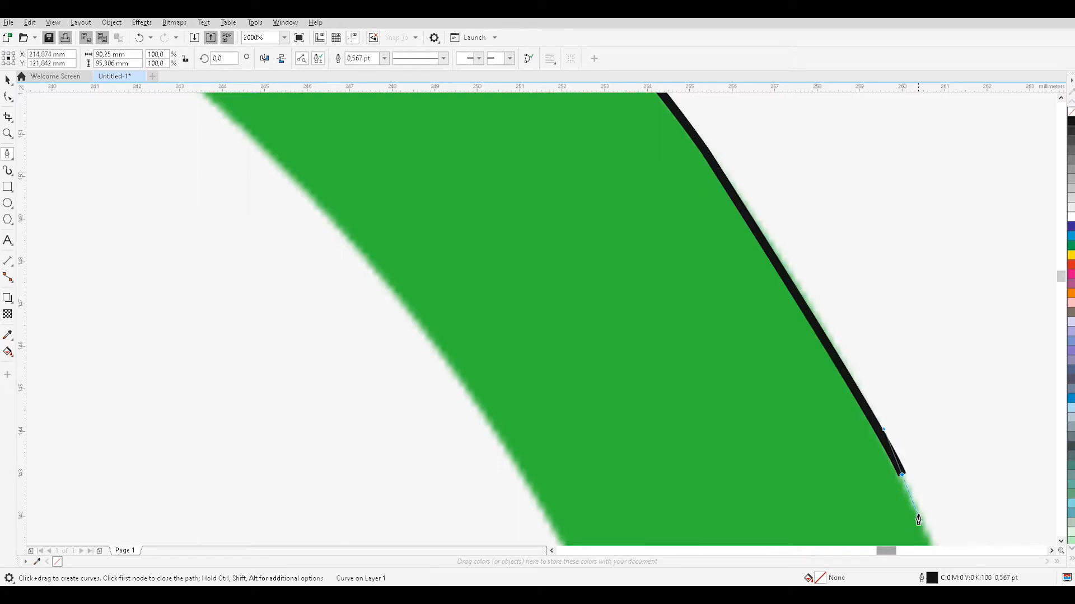
pyautogui.scroll(1, 920, 498)
pyautogui.scroll(-1, 922, 500)
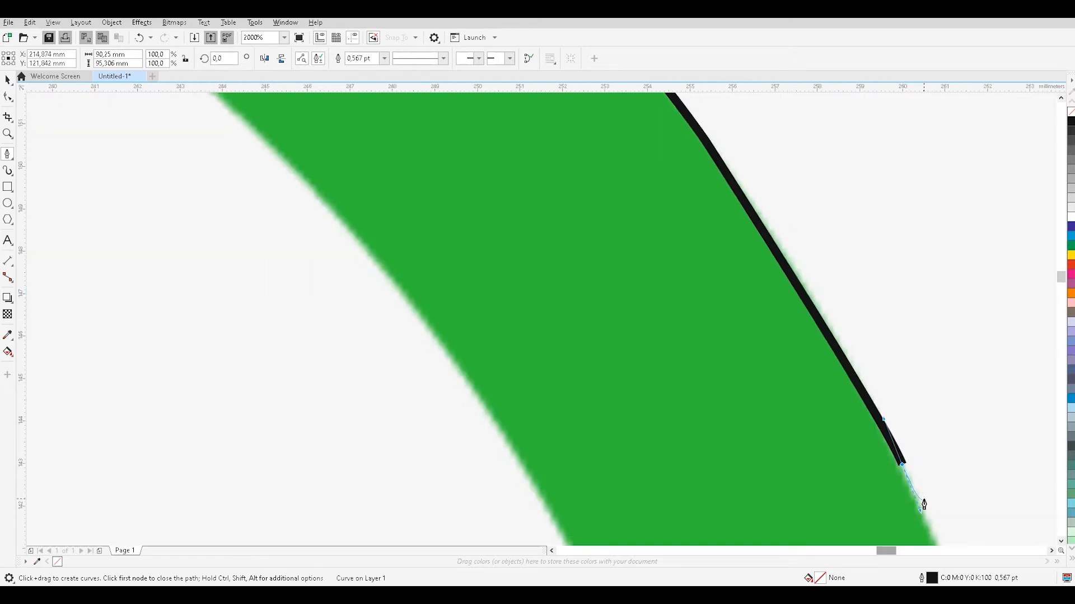
pyautogui.scroll(1, 931, 513)
pyautogui.scroll(-1, 931, 512)
pyautogui.scroll(1, 933, 511)
pyautogui.scroll(-1, 935, 516)
pyautogui.scroll(-2, 935, 516)
pyautogui.scroll(-2, 931, 475)
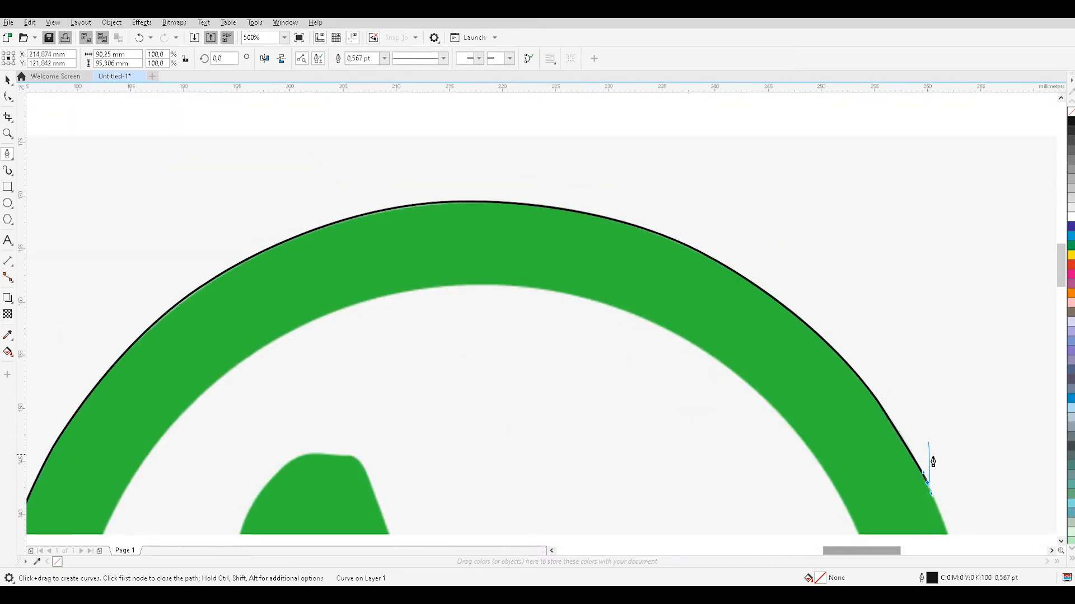
pyautogui.scroll(-3, 983, 472)
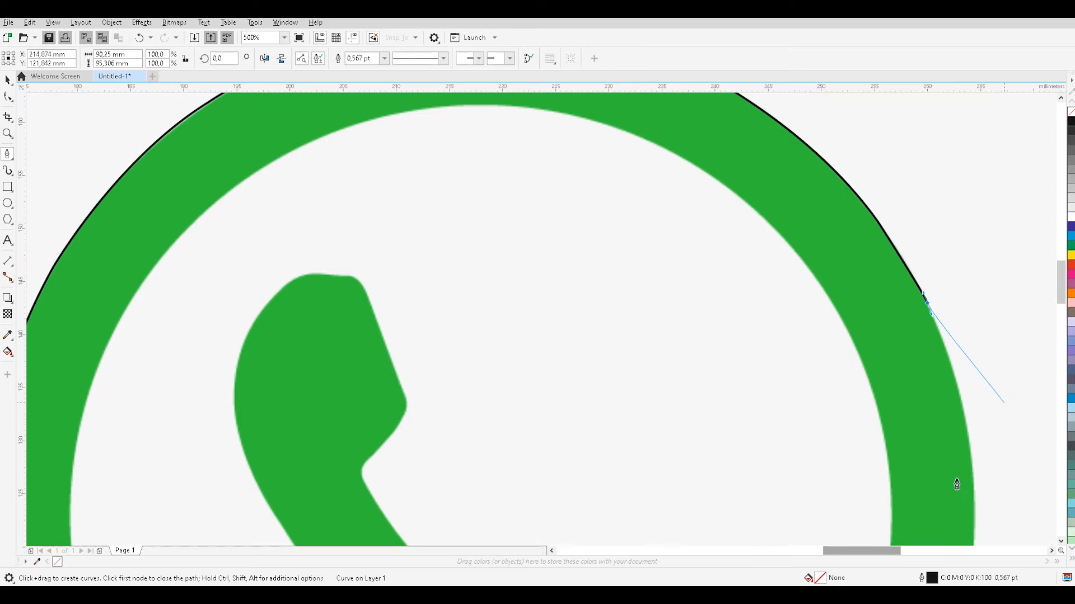
# Continue the outline down the ring's right outer edge with short straight segments and a curved segment past its rightmost point.
pyautogui.moveTo(874, 551); pyautogui.dragTo(892, 553)
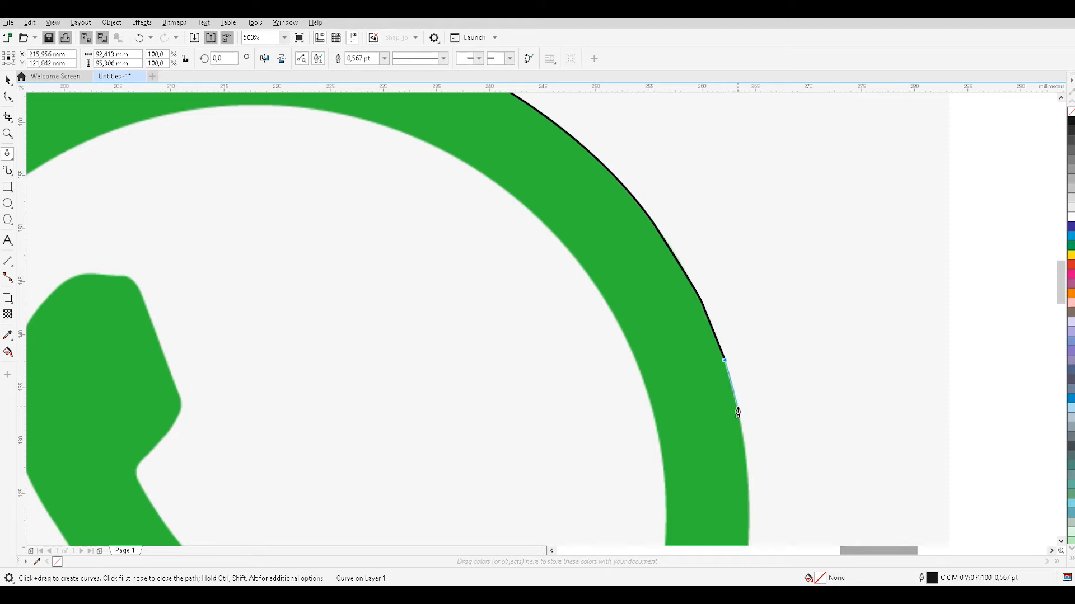
pyautogui.click(746, 474)
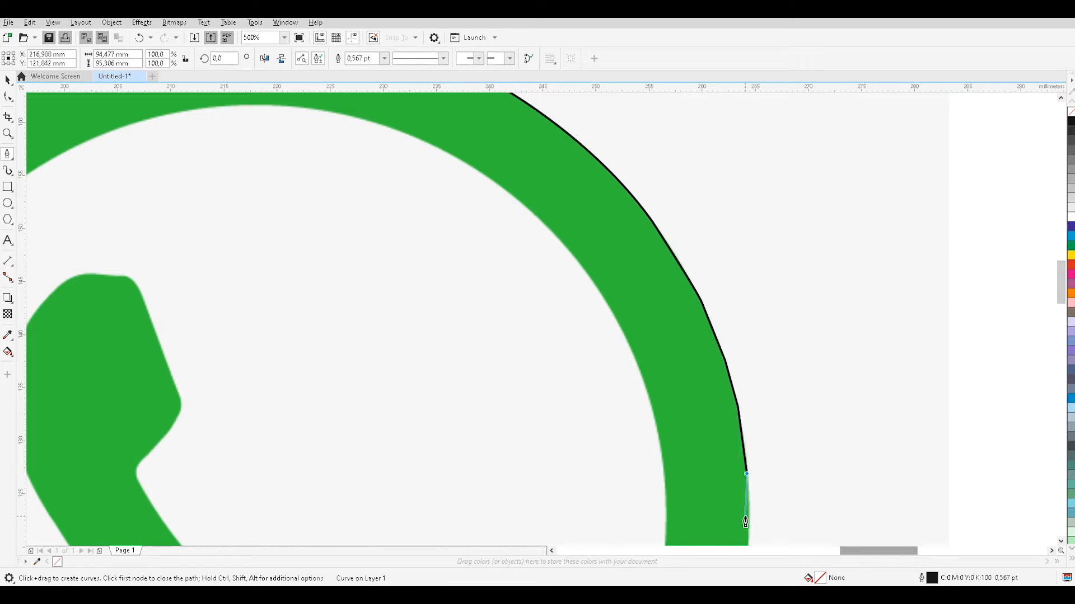
pyautogui.scroll(-3, 753, 502)
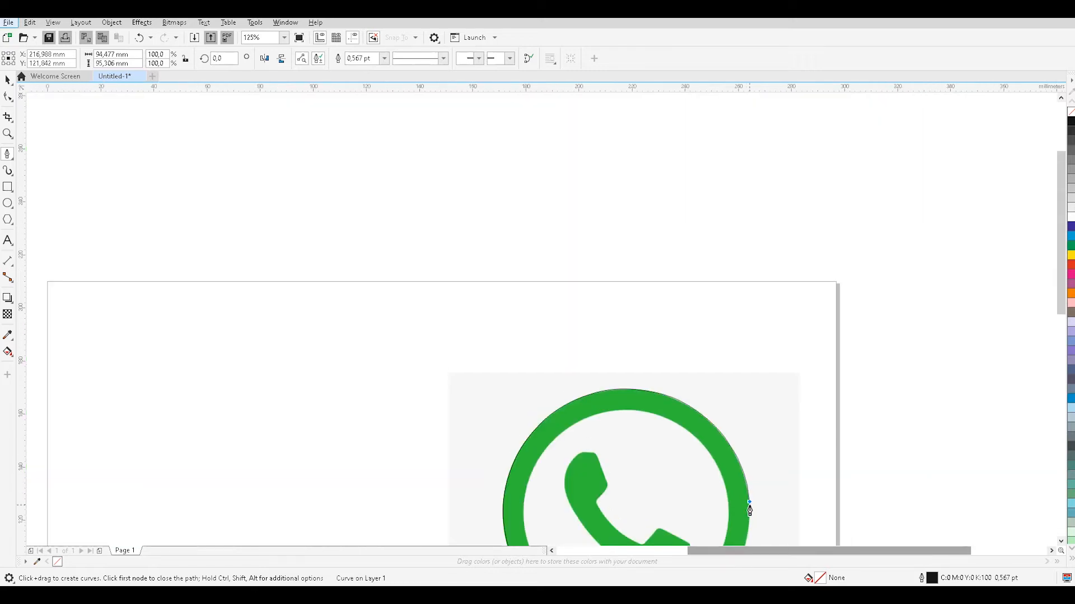
pyautogui.scroll(4, 749, 510)
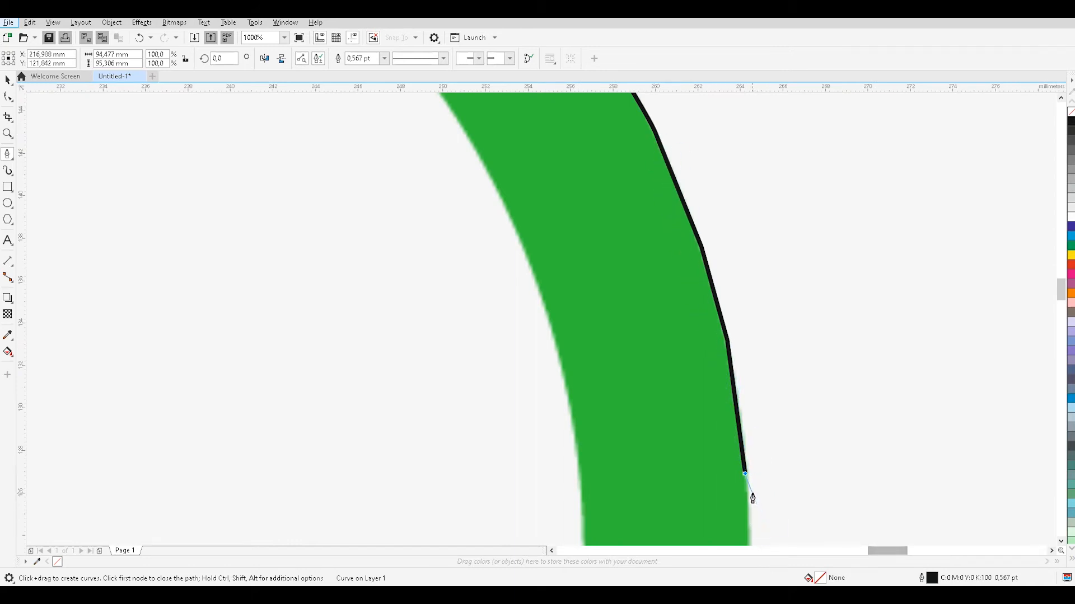
pyautogui.scroll(2, 747, 469)
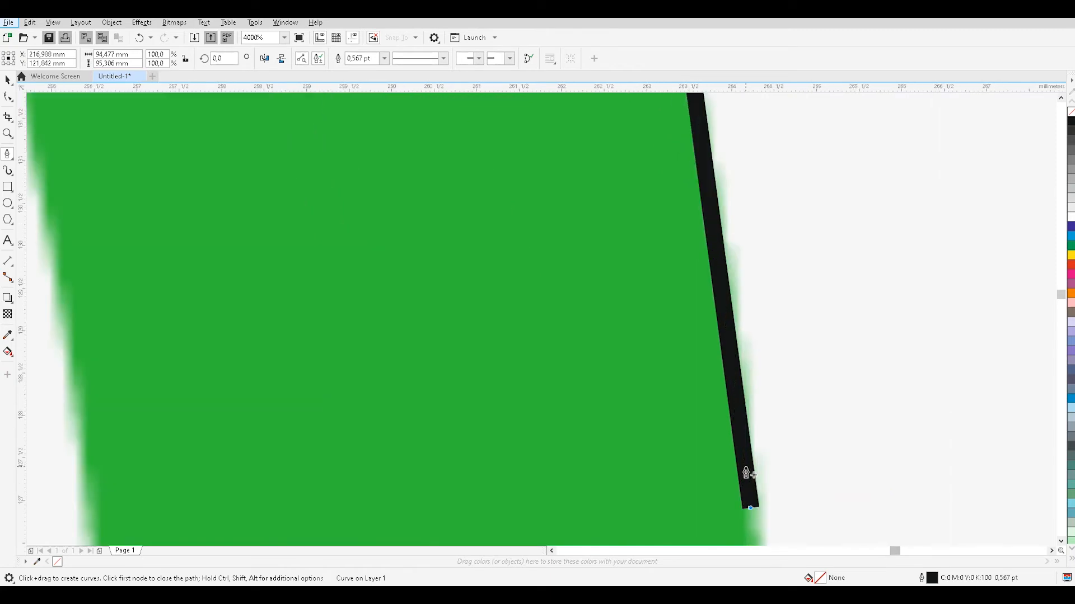
pyautogui.scroll(-3, 746, 473)
pyautogui.scroll(2, 746, 479)
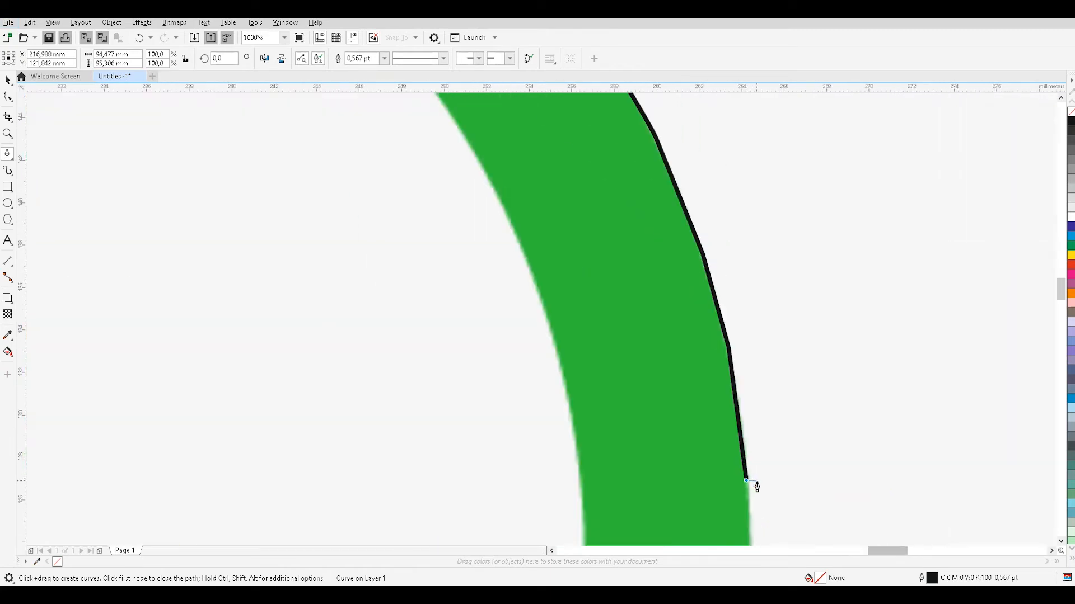
pyautogui.scroll(-5, 745, 481)
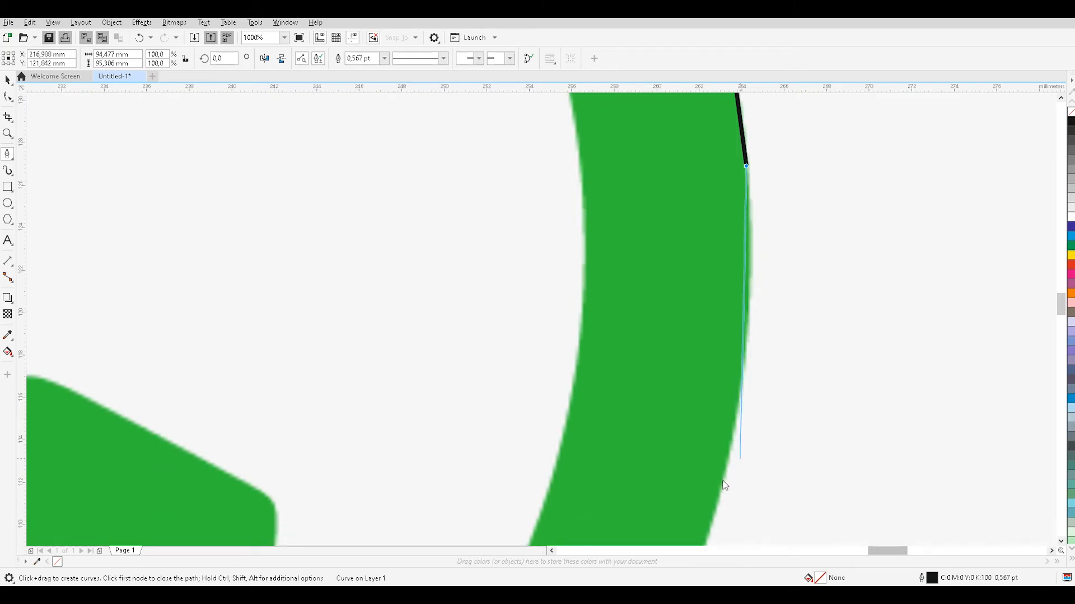
pyautogui.moveTo(731, 451)
pyautogui.mouseDown()
pyautogui.moveTo(711, 450)
pyautogui.moveTo(702, 546)
pyautogui.moveTo(711, 449)
pyautogui.moveTo(701, 483)
pyautogui.moveTo(711, 484)
pyautogui.mouseUp()
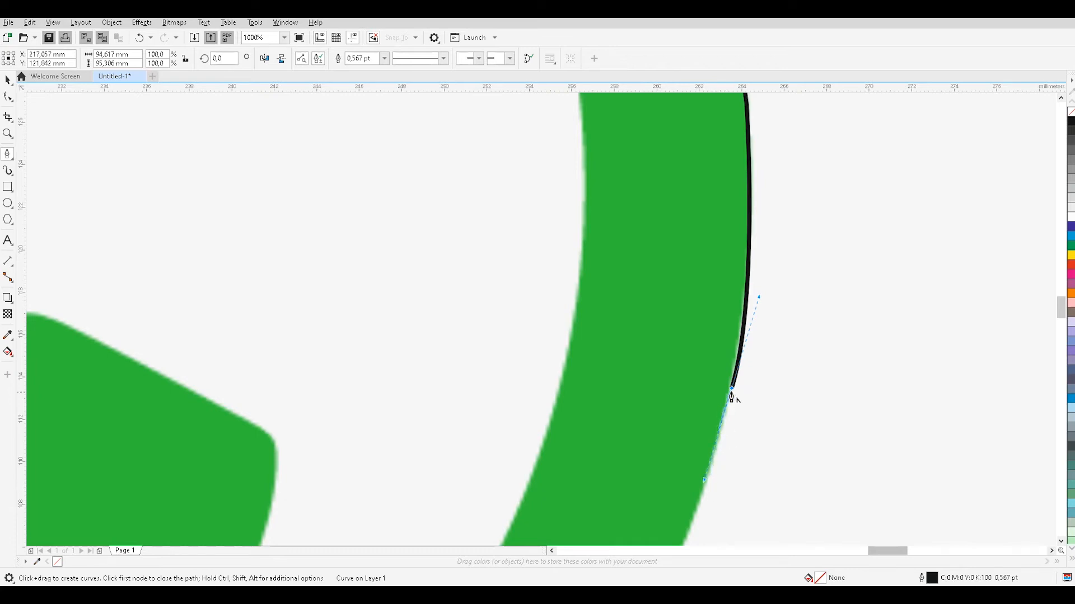
# Trace two curved segments along the ring's lower-right outer edge and remove the end node's outgoing handle.
pyautogui.scroll(-5, 699, 432)
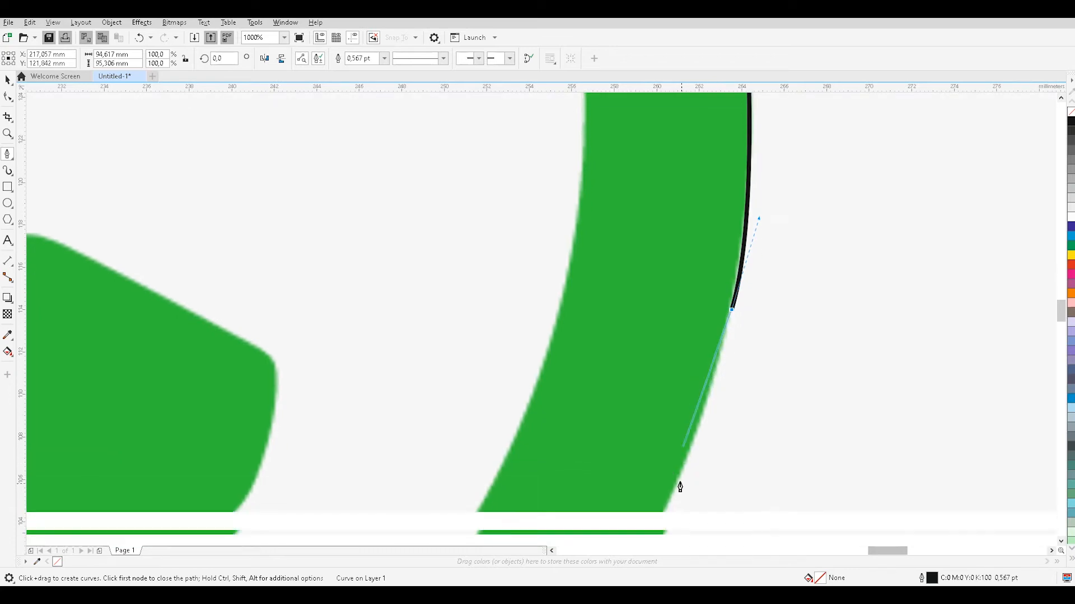
pyautogui.moveTo(628, 516)
pyautogui.mouseDown()
pyautogui.moveTo(620, 524)
pyautogui.moveTo(641, 498)
pyautogui.moveTo(599, 554)
pyautogui.moveTo(564, 525)
pyautogui.mouseUp()
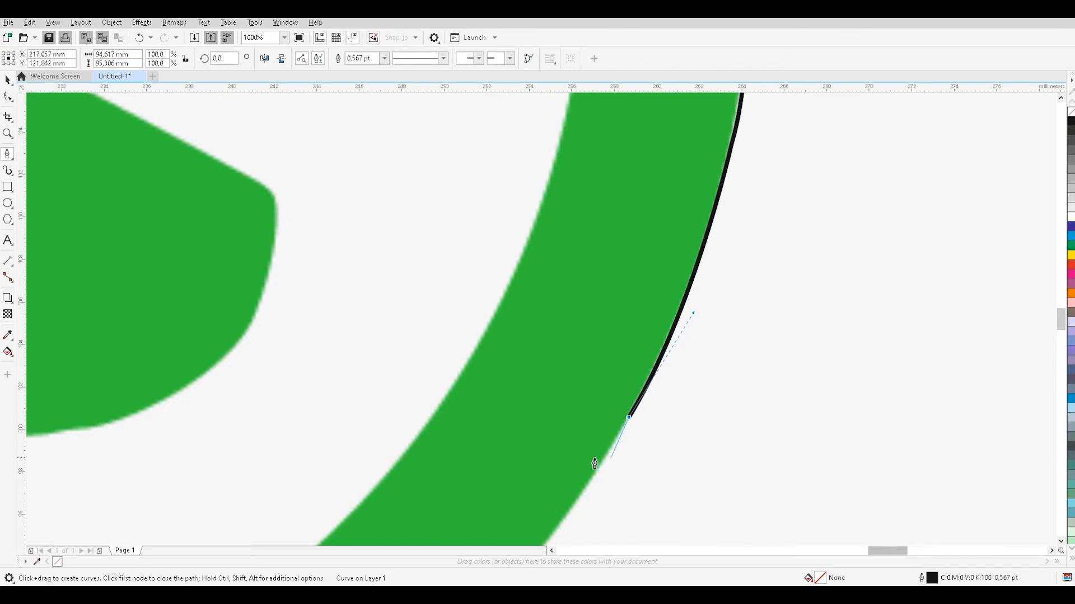
pyautogui.scroll(-3, 582, 463)
pyautogui.scroll(-1, 364, 482)
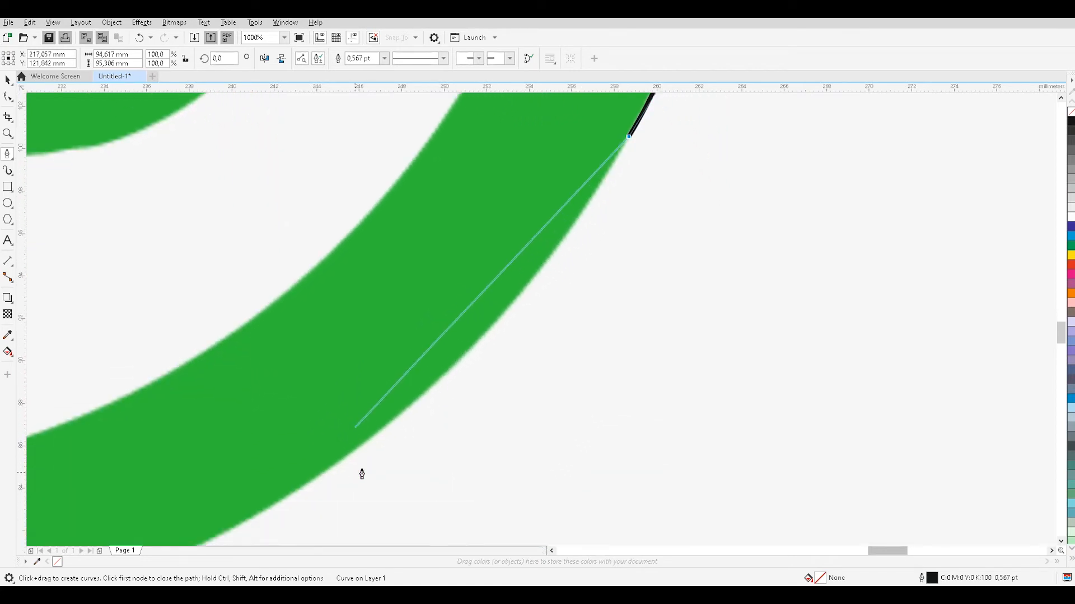
pyautogui.moveTo(361, 447); pyautogui.dragTo(208, 486)
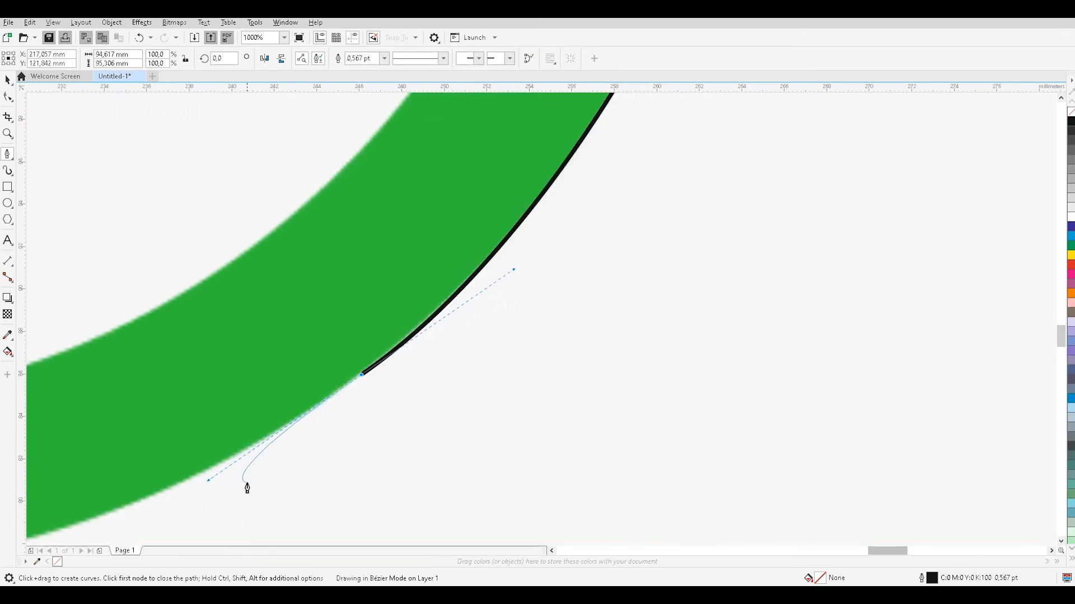
pyautogui.click(361, 376)
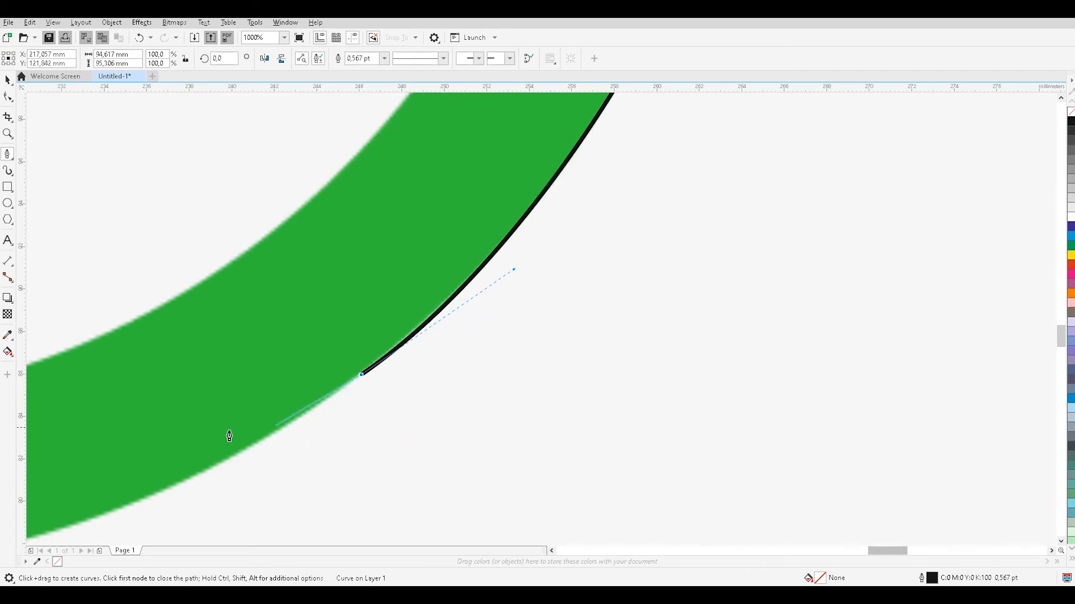
# Add a long curved segment along the outer edge towards the ring's bottom and drop the end node's outgoing handle.
pyautogui.scroll(-2, 179, 434)
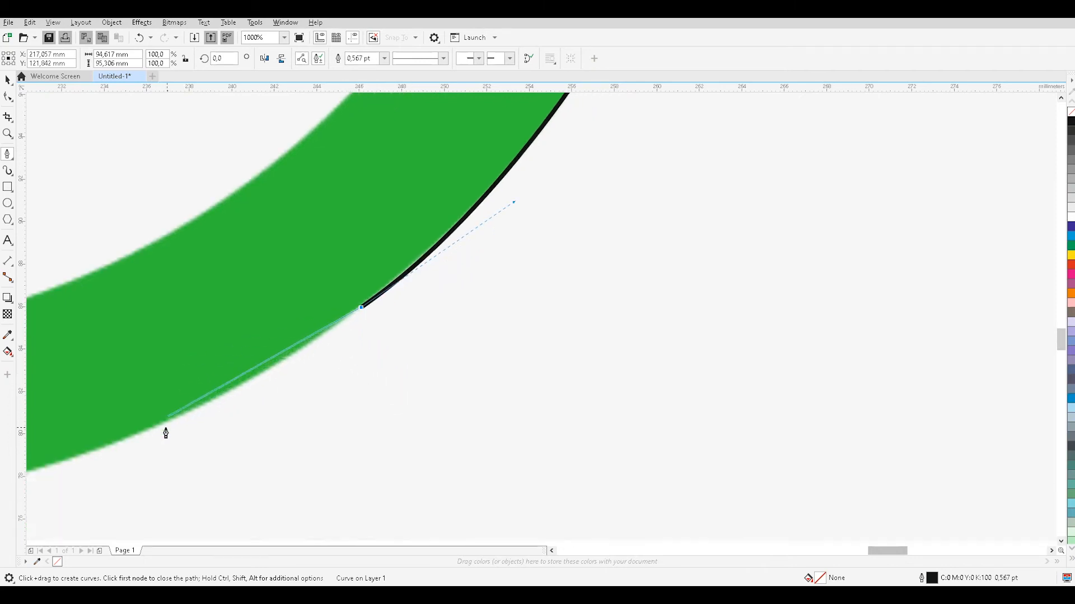
pyautogui.click(849, 552)
pyautogui.moveTo(849, 556); pyautogui.dragTo(856, 555)
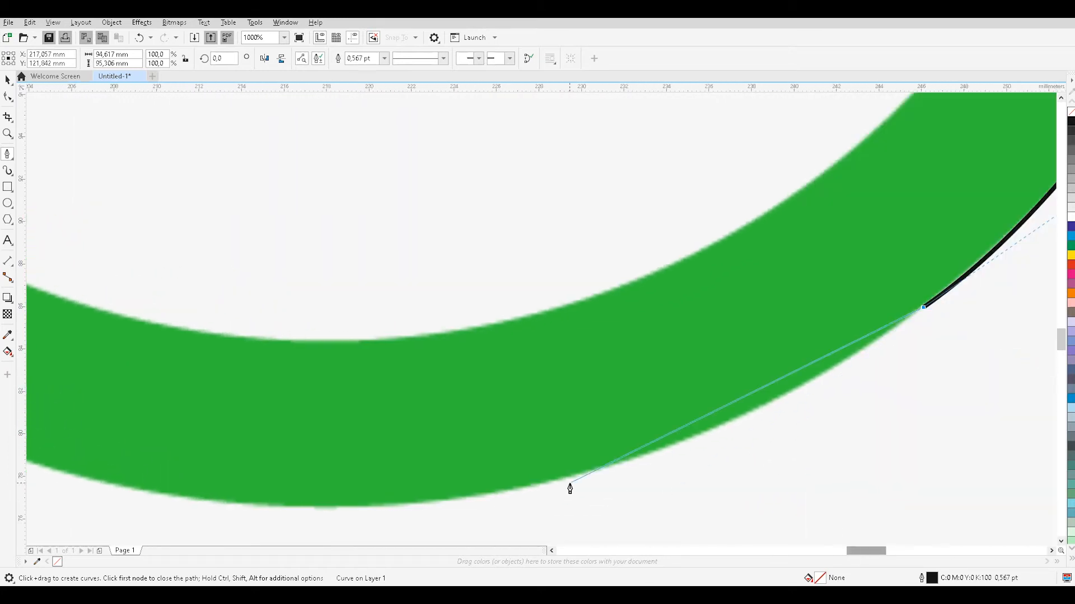
pyautogui.moveTo(567, 481)
pyautogui.mouseDown()
pyautogui.moveTo(448, 489)
pyautogui.moveTo(387, 525)
pyautogui.mouseUp()
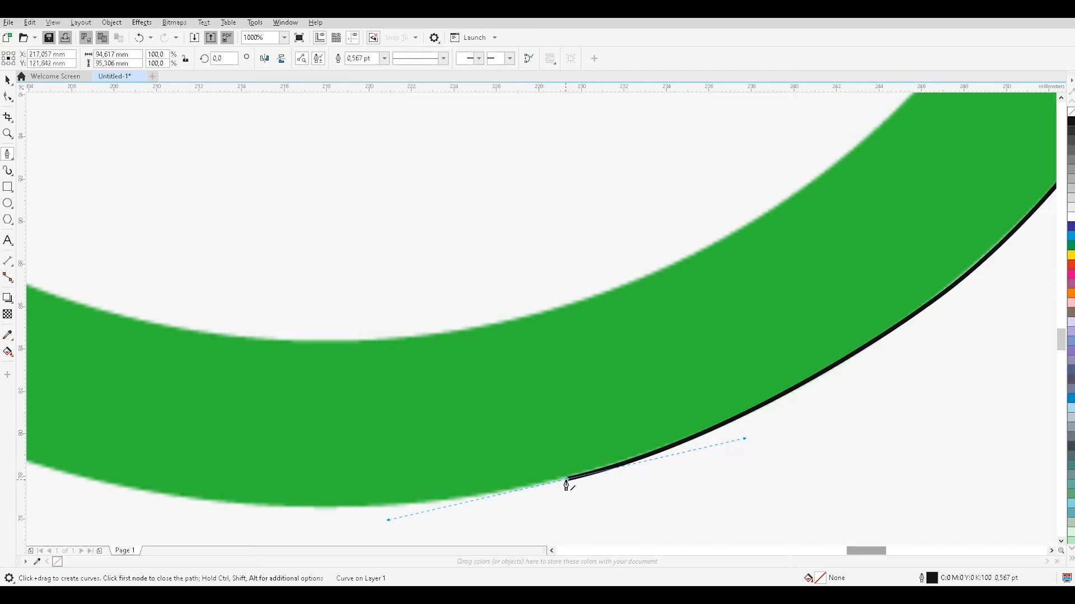
pyautogui.click(566, 480)
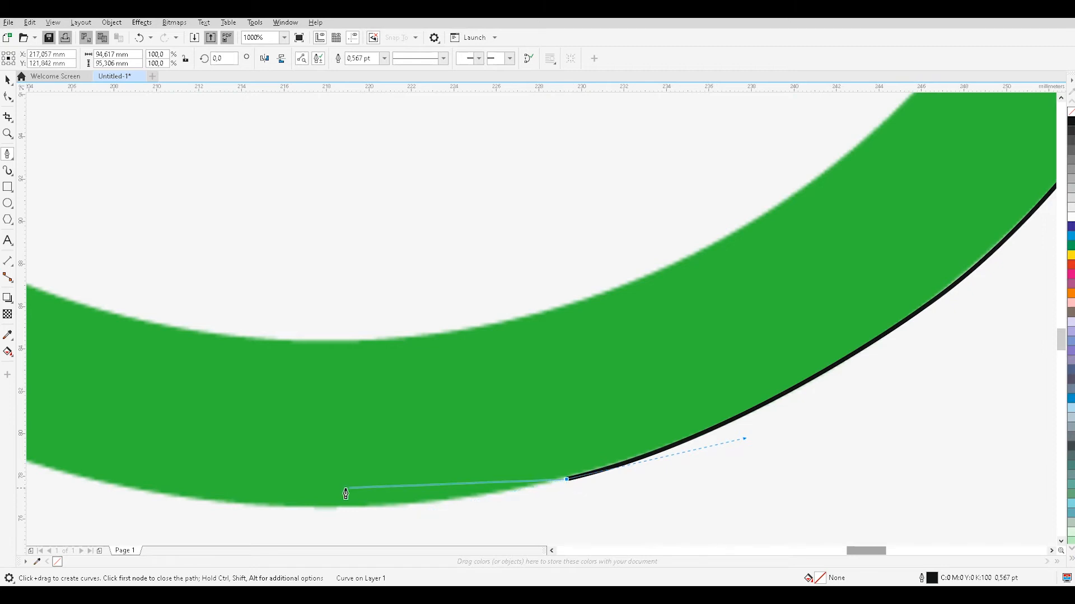
# Extend the outline with a straight segment to the ring's lowest point and a curved segment along its lower-left outer edge.
pyautogui.moveTo(352, 508); pyautogui.dragTo(340, 512)
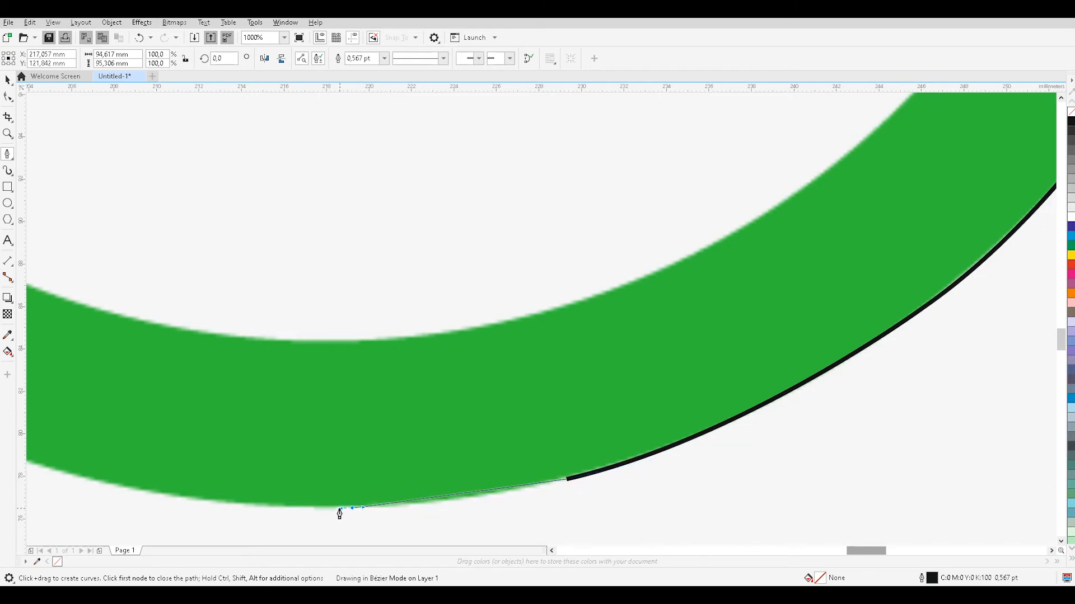
pyautogui.hotkey('ctrl', 'z')
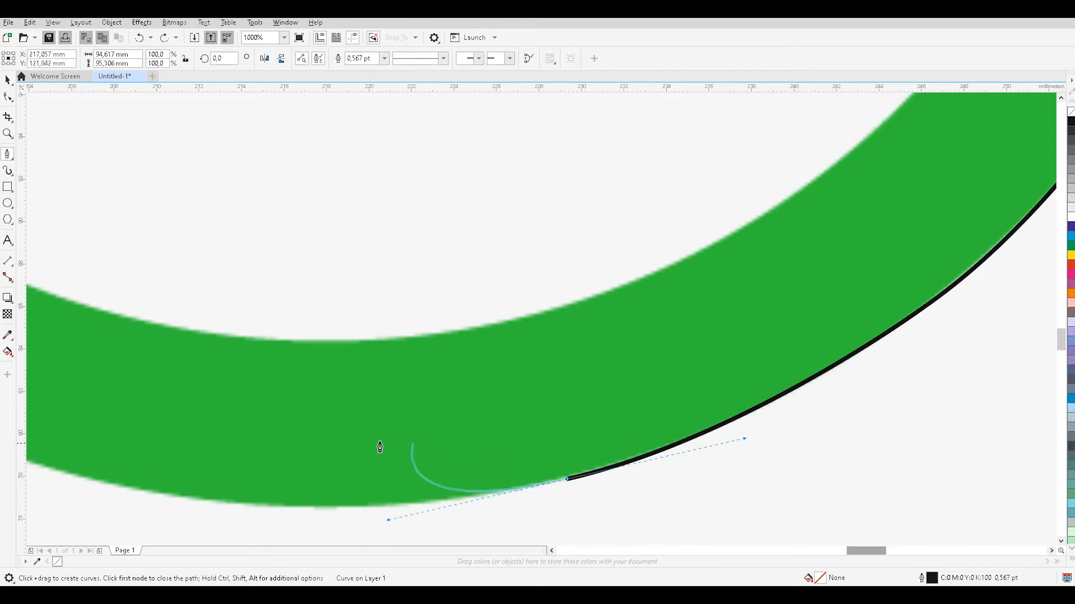
pyautogui.click(565, 481)
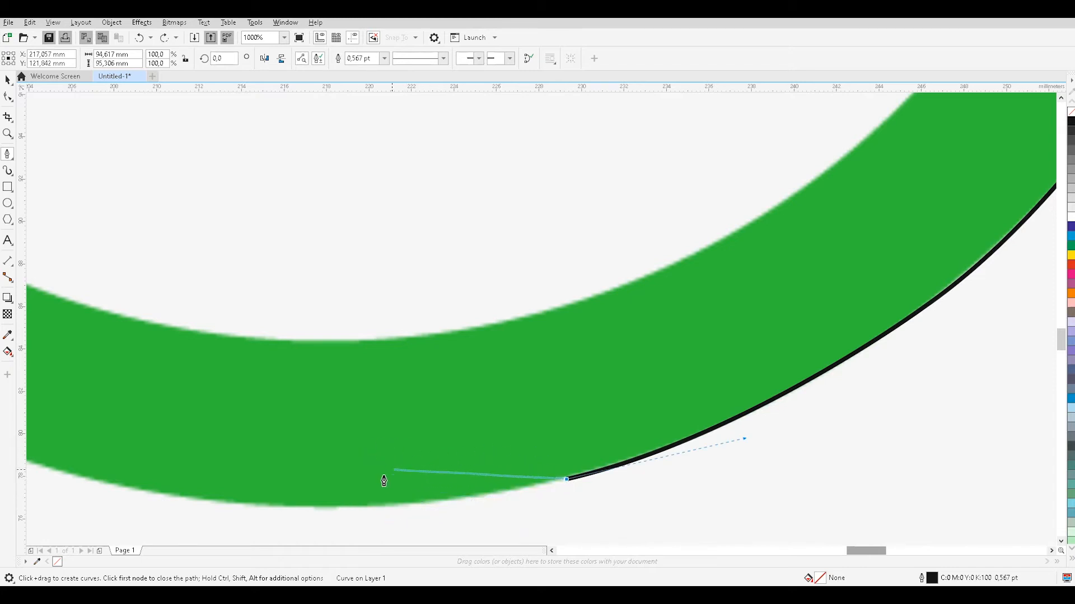
pyautogui.click(348, 507)
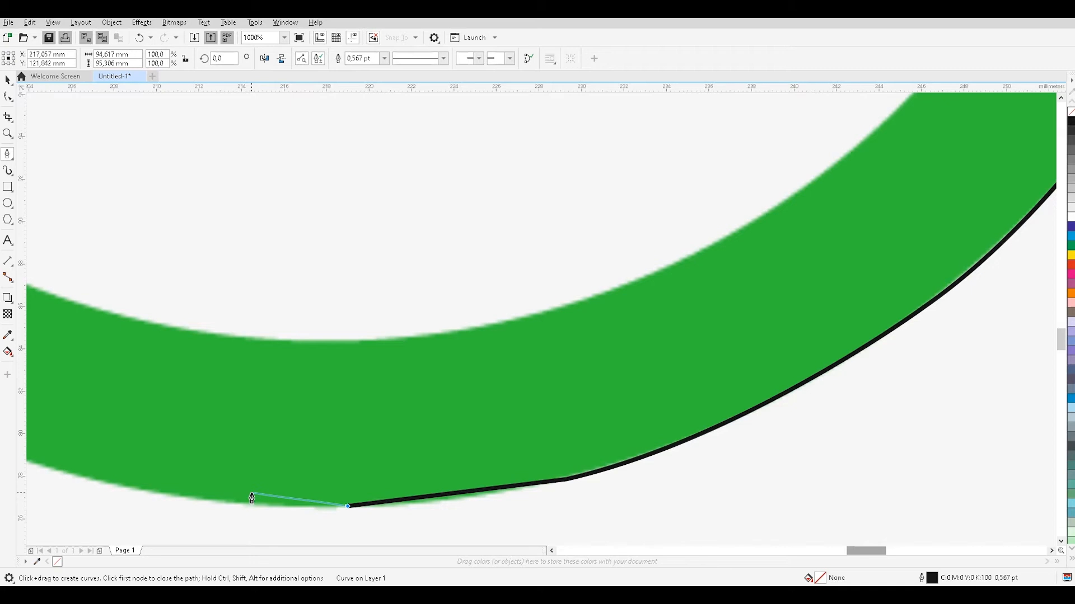
pyautogui.click(91, 480)
pyautogui.moveTo(61, 475)
pyautogui.mouseDown()
pyautogui.moveTo(22, 467)
pyautogui.moveTo(28, 456)
pyautogui.moveTo(139, 454)
pyautogui.moveTo(127, 457)
pyautogui.mouseUp()
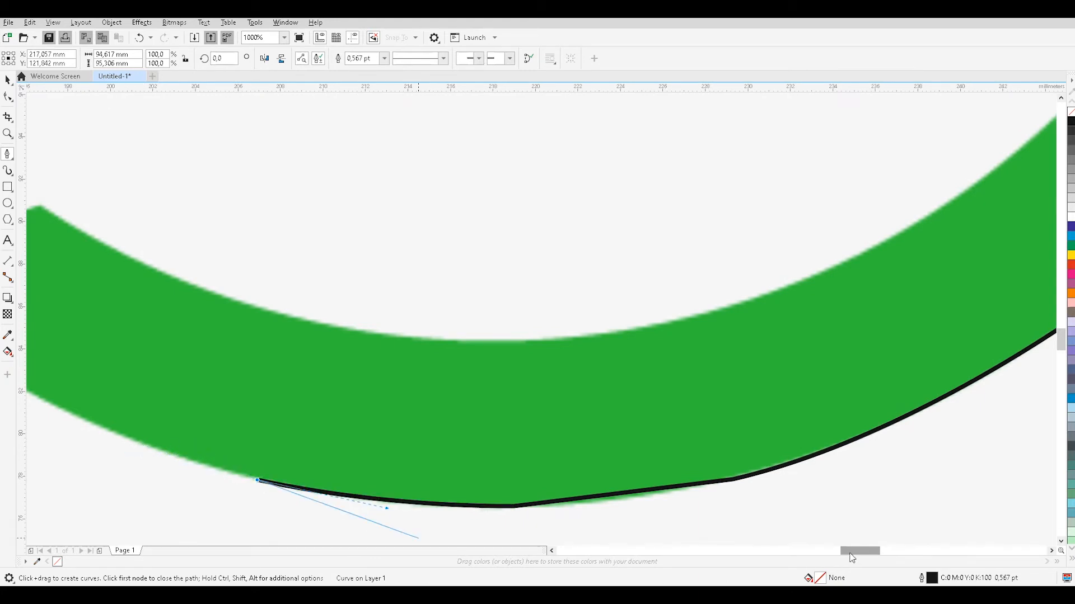
# Curve the outline to the speech-bubble tail's lower notch and close it with straight segments to the tail's tip.
pyautogui.moveTo(851, 557); pyautogui.dragTo(832, 556)
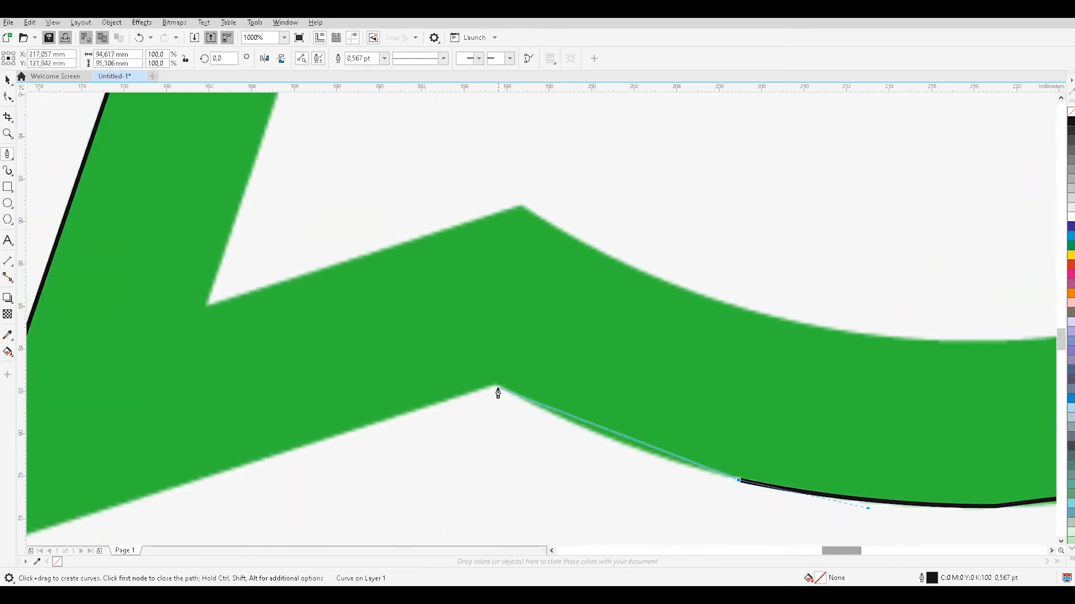
pyautogui.moveTo(496, 386); pyautogui.dragTo(453, 354)
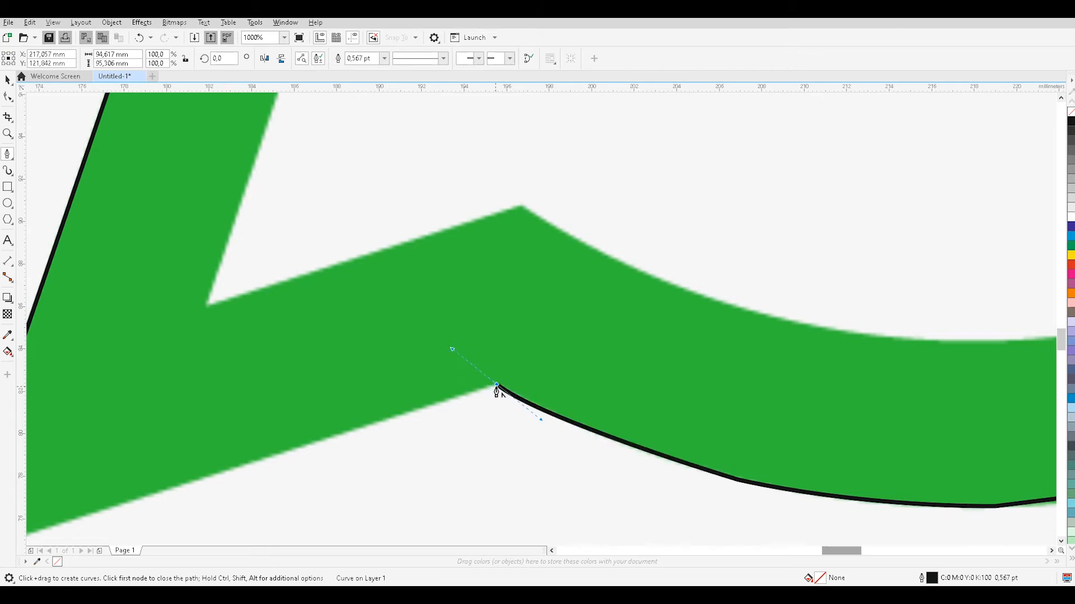
pyautogui.click(55, 529)
pyautogui.moveTo(847, 552); pyautogui.dragTo(827, 558)
pyautogui.scroll(-3, 639, 459)
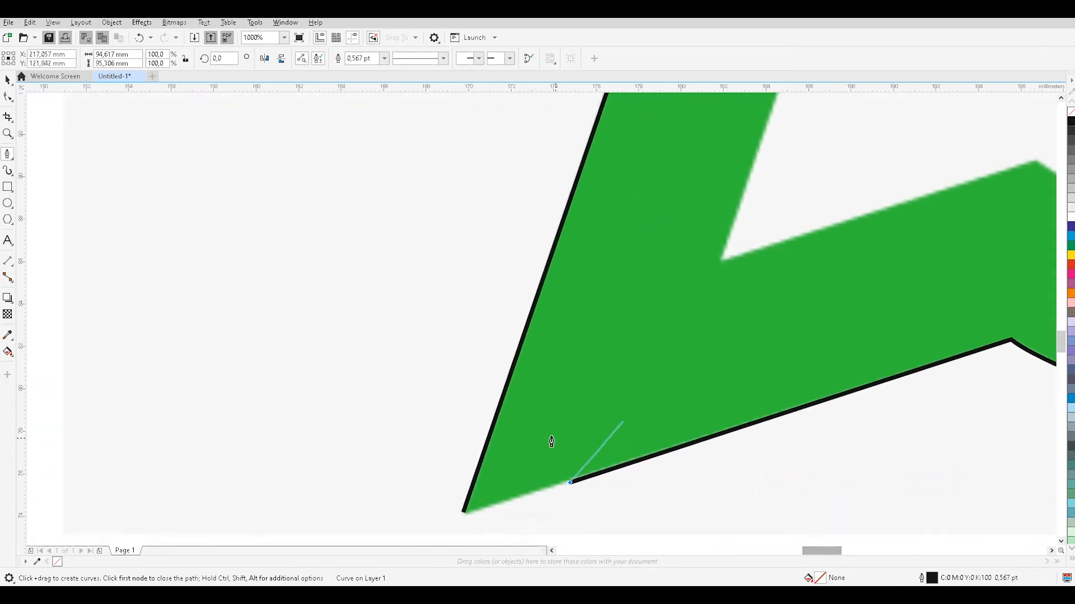
pyautogui.click(465, 434)
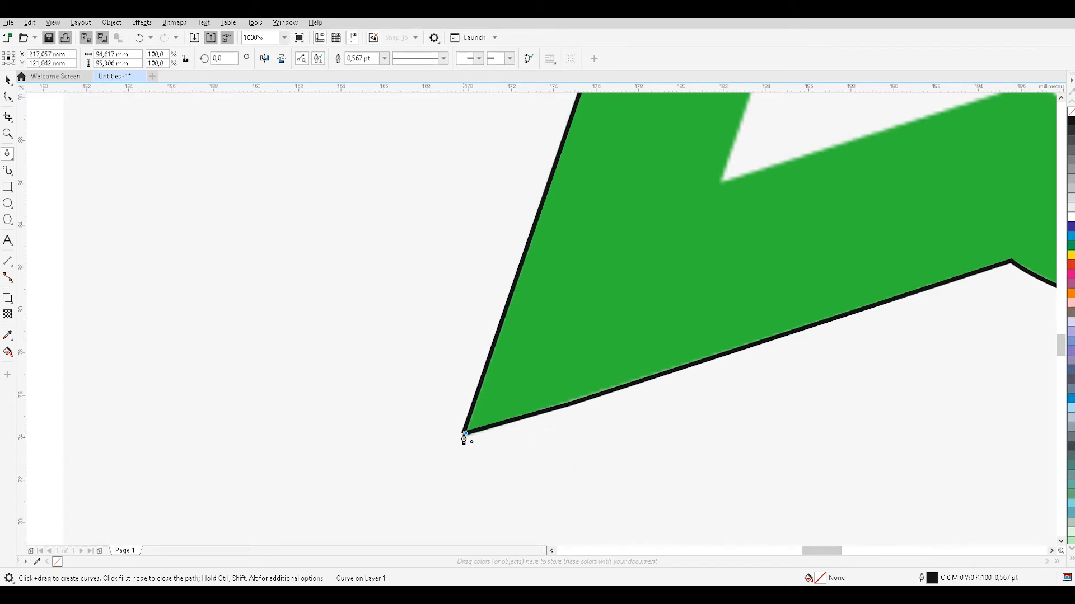
pyautogui.press('Escape')
# Start the inner outline with a straight segment from the tail's inner corner to the ring's lower-left inner corner.
pyautogui.scroll(-1, 448, 420)
pyautogui.scroll(-2, 738, 331)
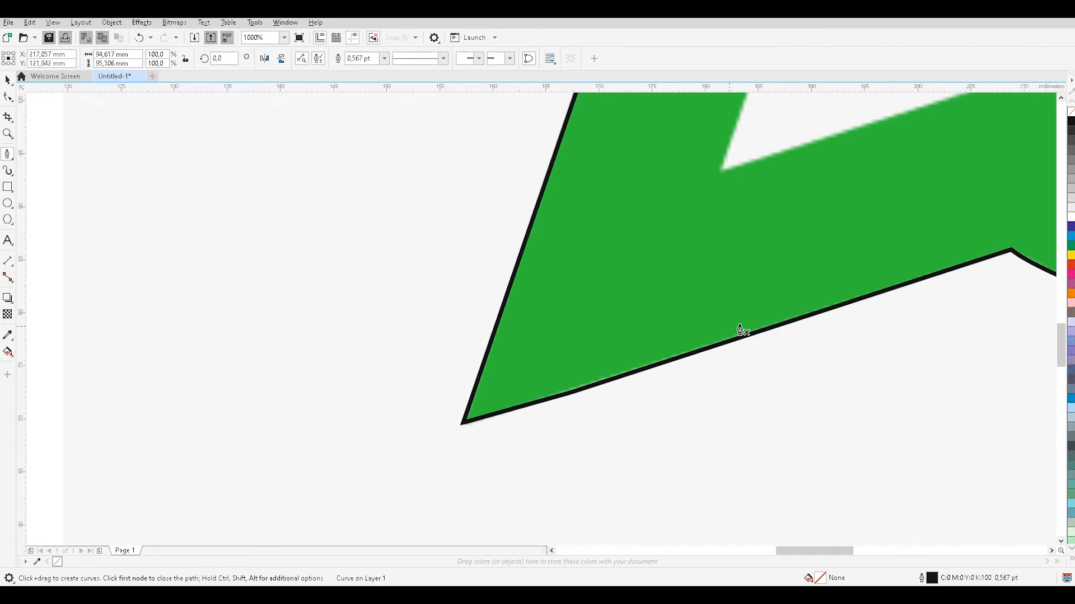
pyautogui.scroll(-4, 749, 319)
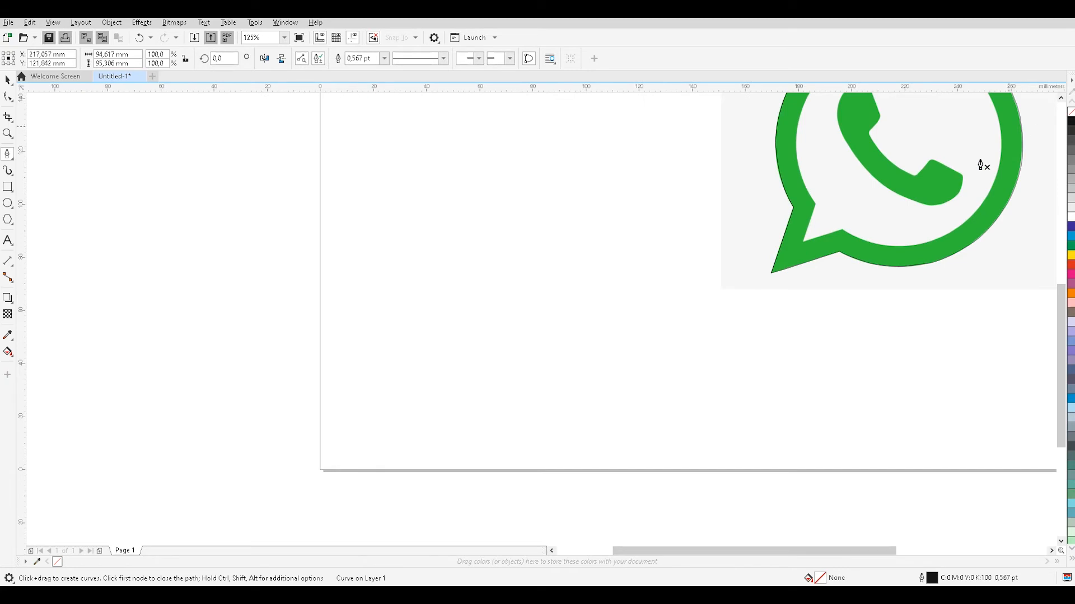
pyautogui.scroll(-2, 959, 168)
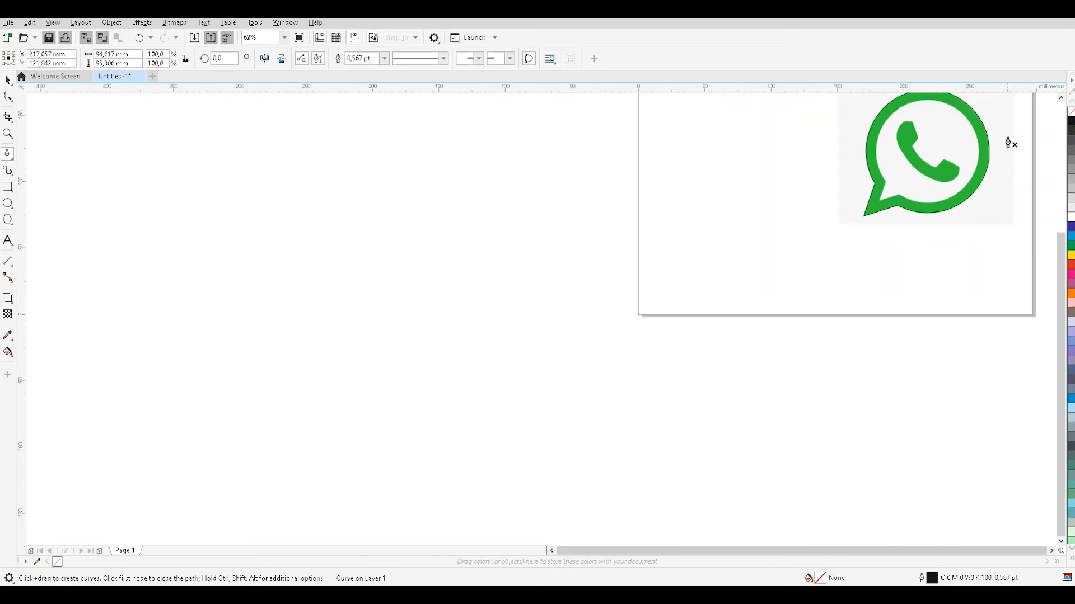
pyautogui.scroll(4, 1007, 147)
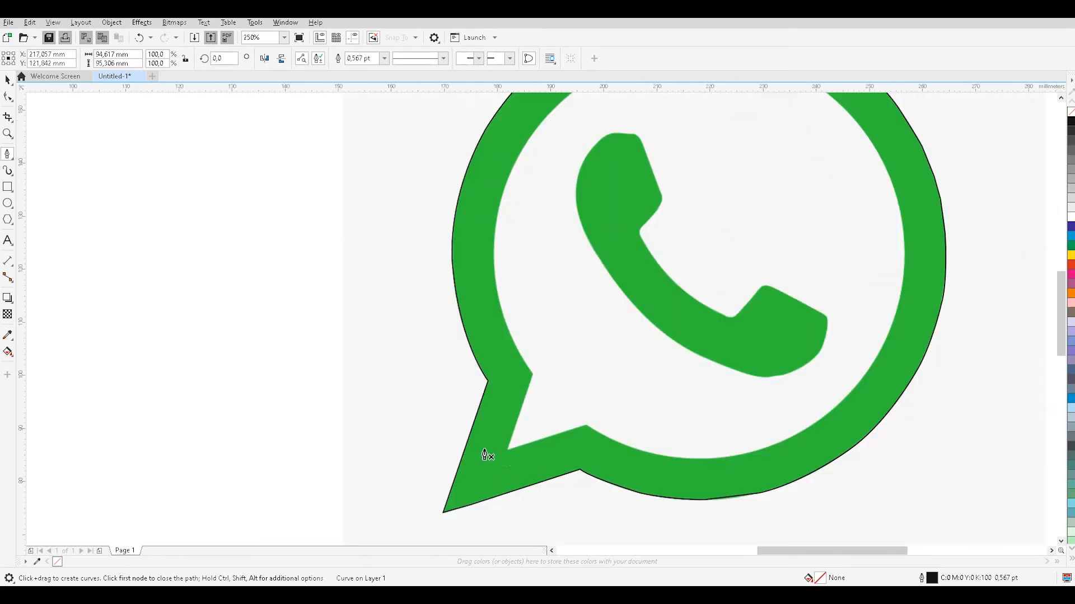
pyautogui.scroll(4, 483, 453)
pyautogui.click(554, 448)
pyautogui.click(656, 141)
pyautogui.scroll(-2, 656, 141)
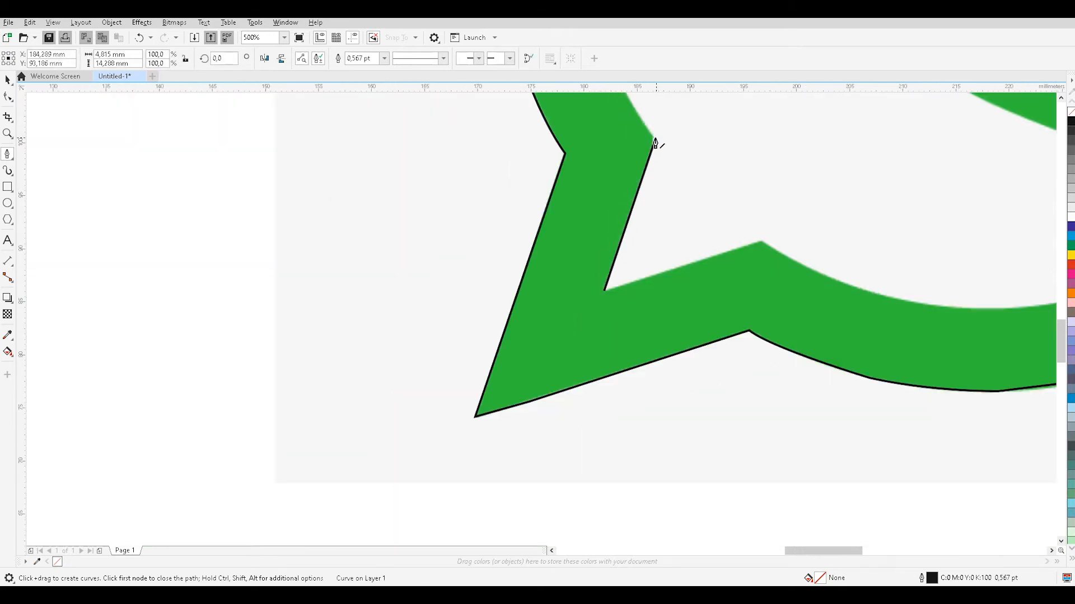
# Resume the inner outline from its upper end node and trace curved segments up the ring's left inner edge.
pyautogui.hotkey('ctrl', 'z')
pyautogui.scroll(5, 666, 157)
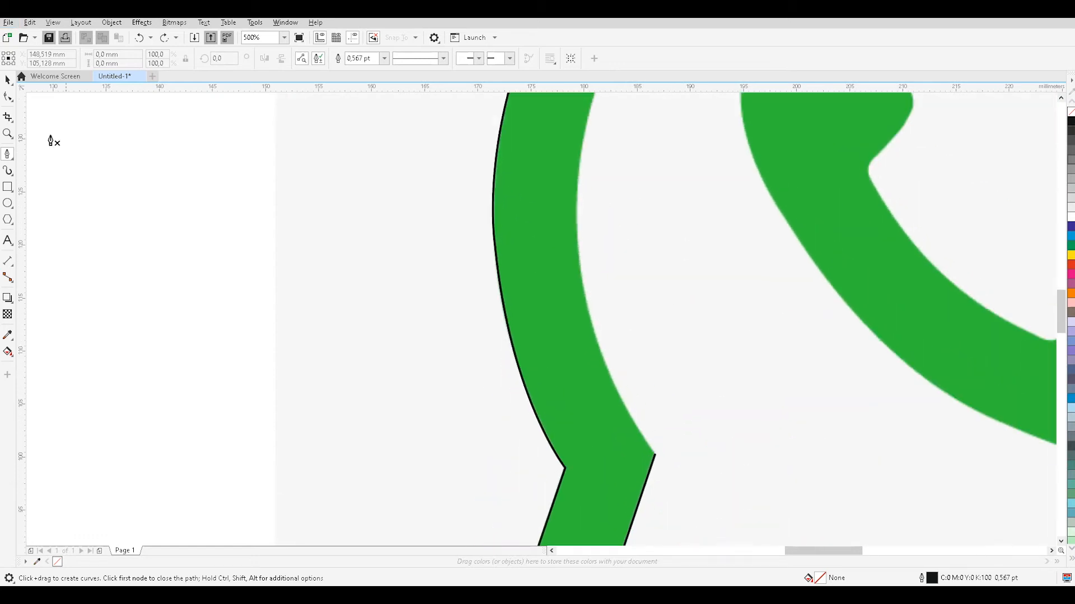
pyautogui.click(653, 455)
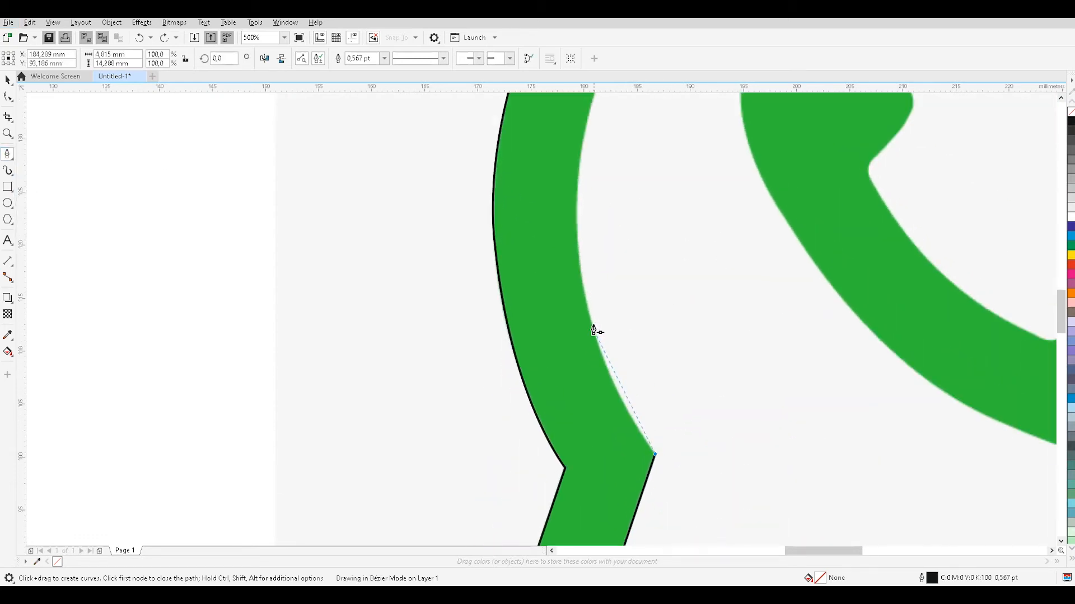
pyautogui.moveTo(585, 296); pyautogui.dragTo(616, 105)
pyautogui.scroll(3, 592, 107)
pyautogui.scroll(1, 616, 110)
pyautogui.hotkey('ctrl', 'z')
pyautogui.moveTo(586, 308); pyautogui.dragTo(642, 161)
# Trace curved segments over the top of the ring's inner edge and down its right side past the rightmost point.
pyautogui.moveTo(690, 119)
pyautogui.mouseDown()
pyautogui.moveTo(712, 103)
pyautogui.moveTo(780, 132)
pyautogui.moveTo(787, 173)
pyautogui.moveTo(798, 173)
pyautogui.moveTo(732, 245)
pyautogui.moveTo(745, 258)
pyautogui.moveTo(751, 224)
pyautogui.mouseUp()
pyautogui.moveTo(982, 153)
pyautogui.mouseDown()
pyautogui.moveTo(1026, 152)
pyautogui.moveTo(967, 177)
pyautogui.moveTo(963, 151)
pyautogui.mouseUp()
pyautogui.moveTo(1046, 220); pyautogui.dragTo(808, 292)
pyautogui.moveTo(876, 429); pyautogui.dragTo(902, 477)
pyautogui.scroll(-5, 902, 398)
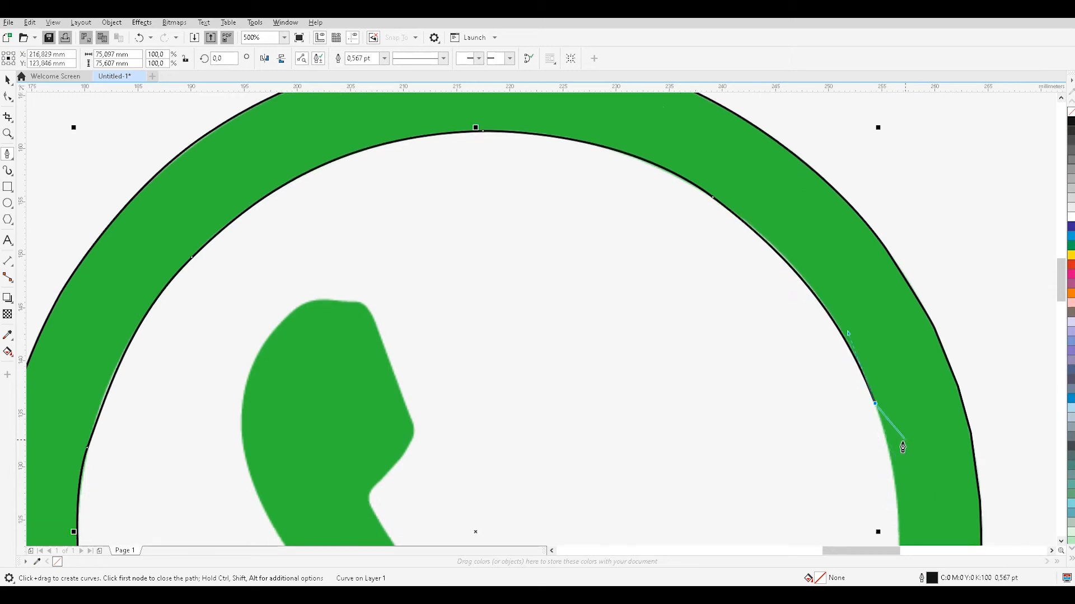
pyautogui.moveTo(896, 290); pyautogui.dragTo(881, 374)
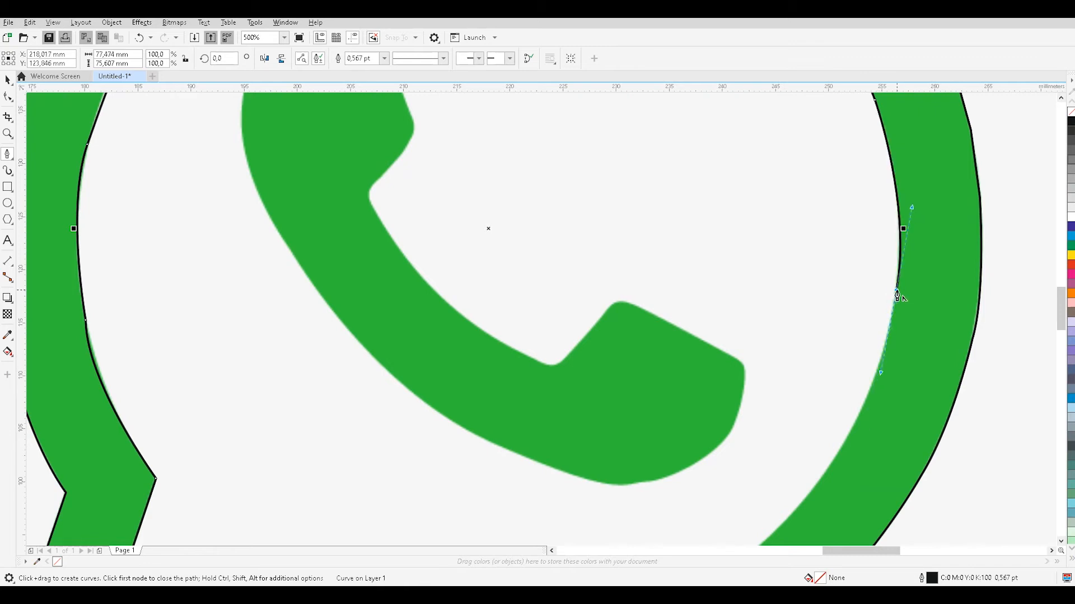
# Trace curved segments along the ring's lower inner edge and close the inner outline at the tail's inner corner.
pyautogui.moveTo(838, 453); pyautogui.dragTo(802, 507)
pyautogui.scroll(-3, 730, 494)
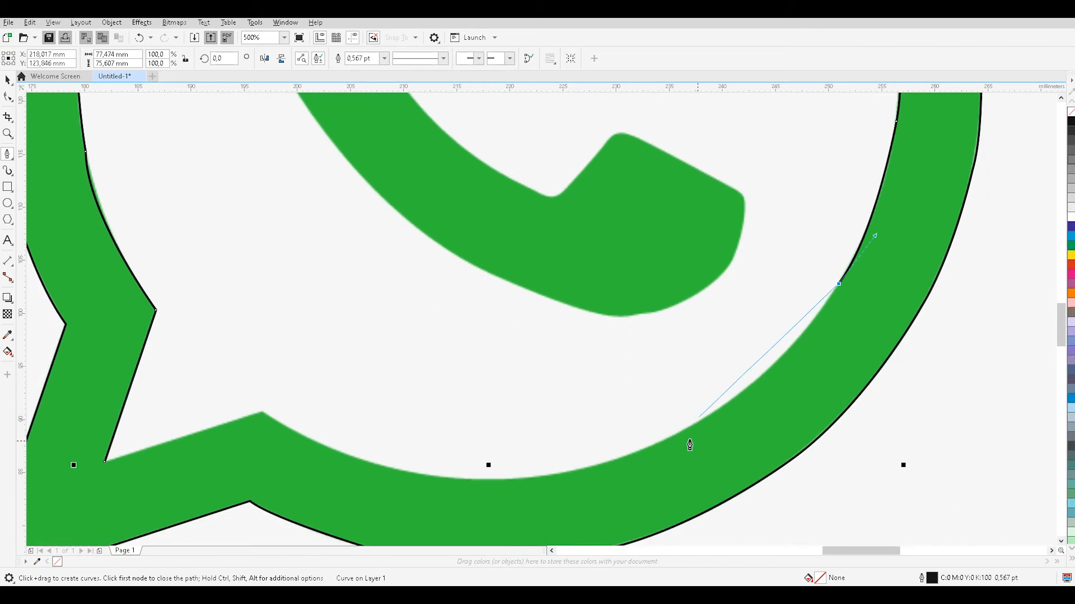
pyautogui.moveTo(634, 453); pyautogui.dragTo(510, 491)
pyautogui.moveTo(349, 455); pyautogui.dragTo(262, 421)
pyautogui.click(109, 466)
pyautogui.scroll(2, 641, 196)
pyautogui.scroll(-4, 727, 163)
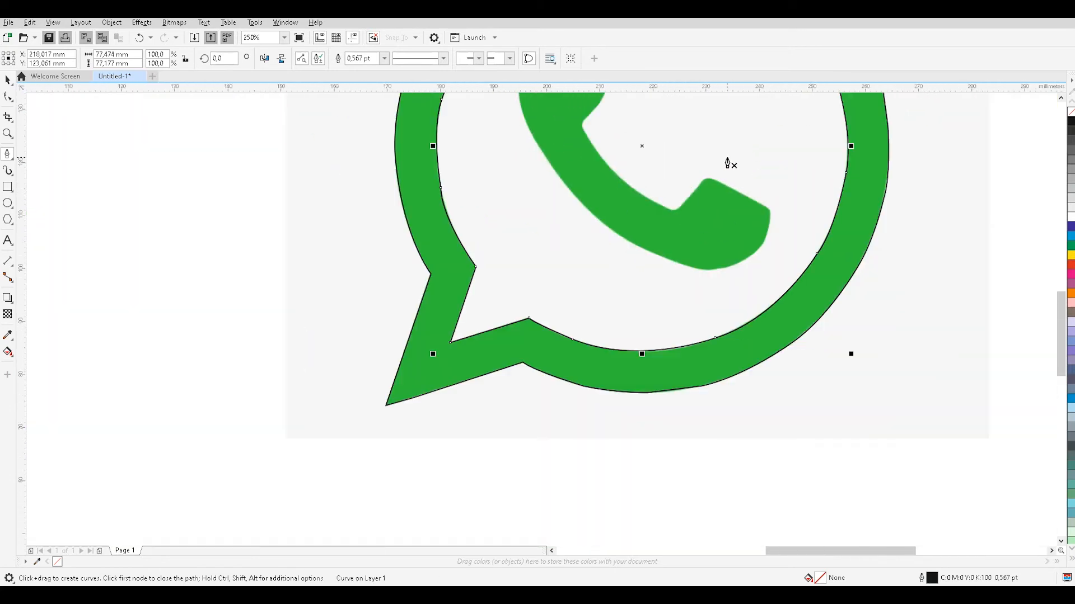
# Start the handset outline with a straight segment along its lower-right end's upper edge, and curve it around the outer side.
pyautogui.scroll(2, 727, 164)
pyautogui.scroll(8, 746, 271)
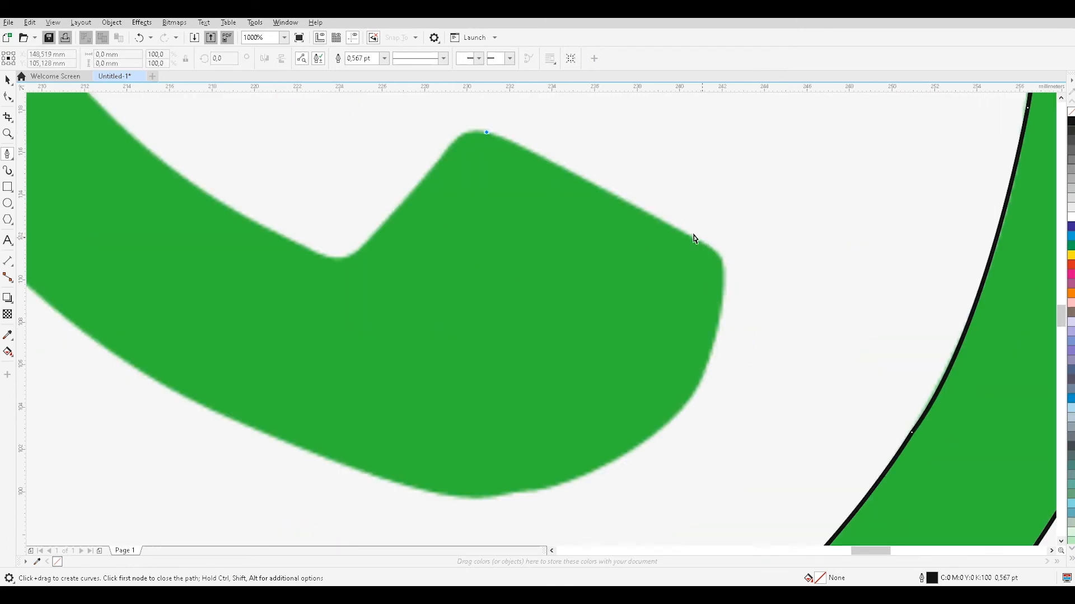
pyautogui.hotkey('ctrl', 'z')
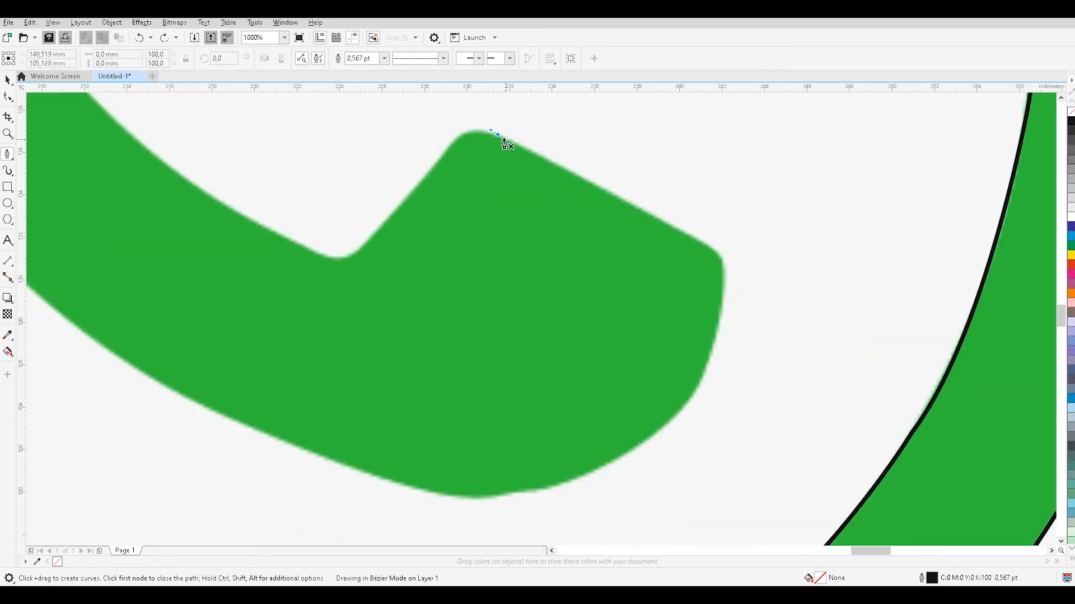
pyautogui.click(720, 254)
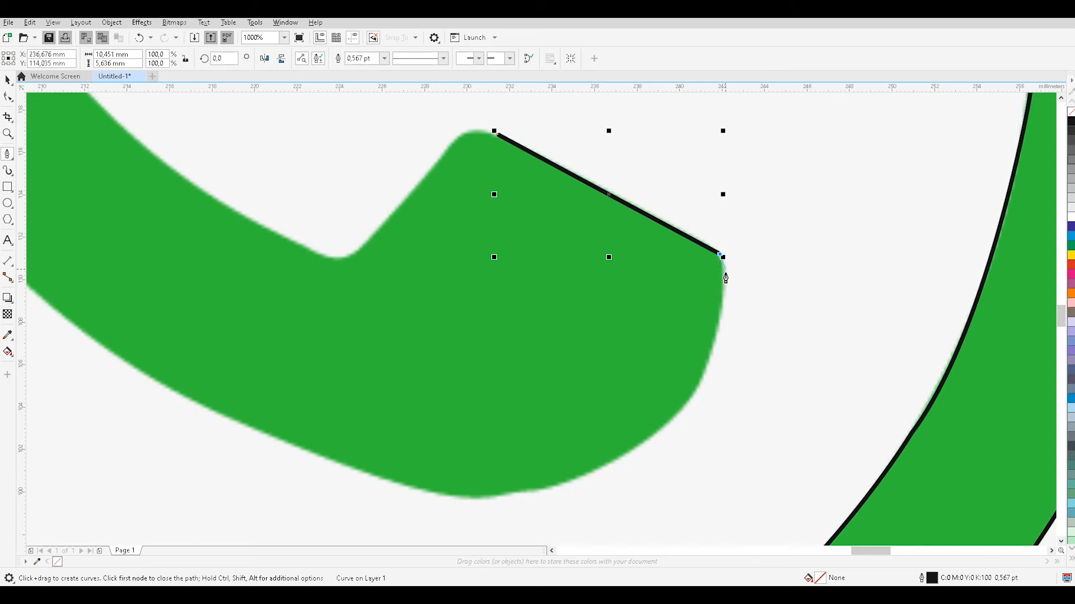
pyautogui.moveTo(709, 360); pyautogui.dragTo(687, 406)
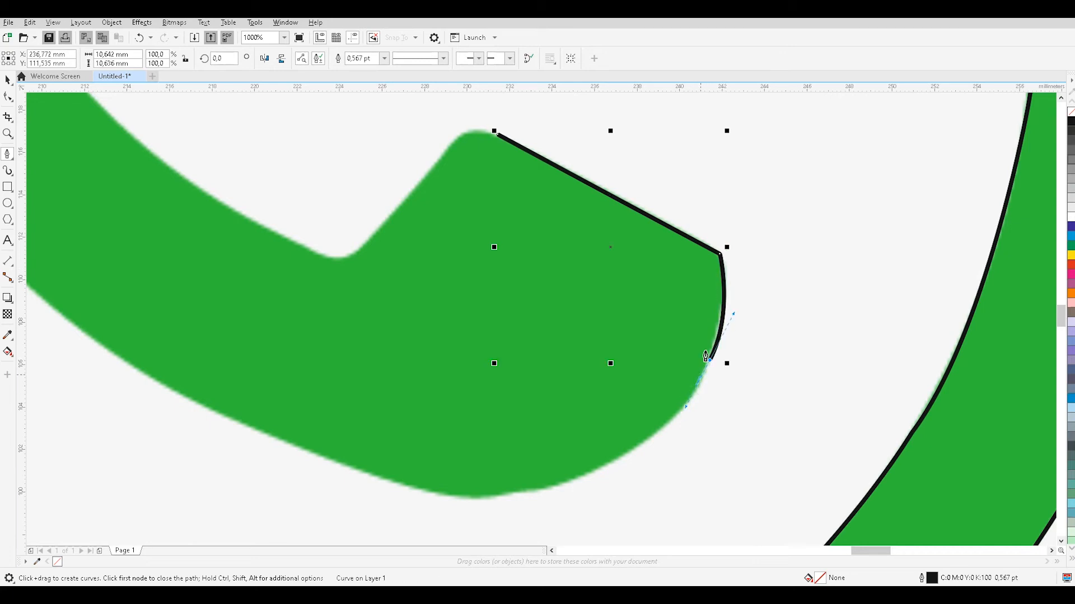
pyautogui.moveTo(594, 471); pyautogui.dragTo(504, 508)
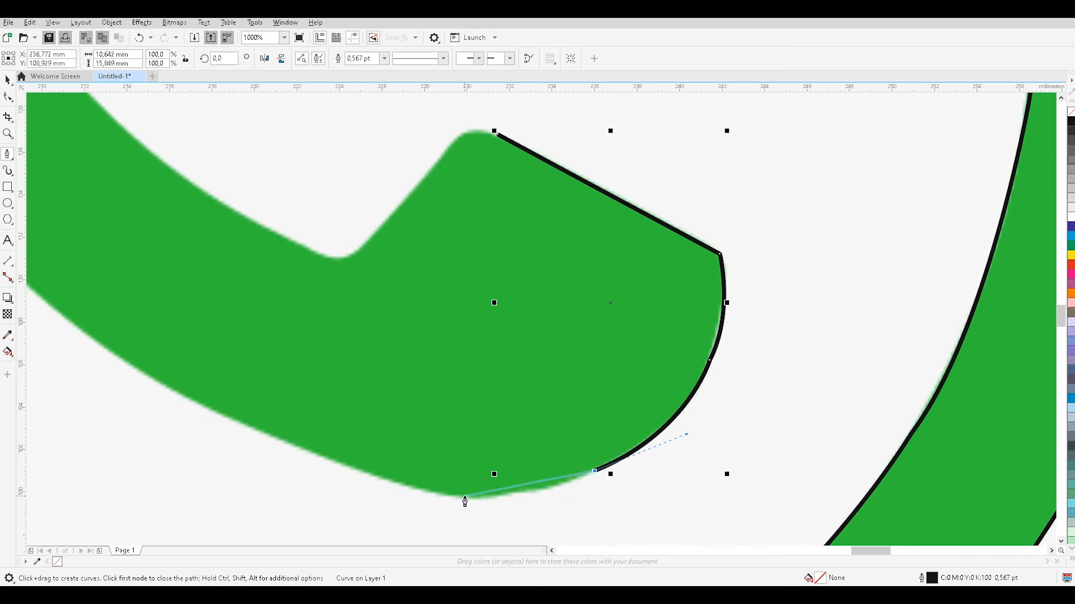
# Trace curved segments along the handset's underside and up its outer left edge.
pyautogui.moveTo(392, 483); pyautogui.dragTo(296, 443)
pyautogui.moveTo(151, 378); pyautogui.dragTo(109, 342)
pyautogui.moveTo(31, 291)
pyautogui.mouseDown()
pyautogui.moveTo(105, 259)
pyautogui.moveTo(86, 227)
pyautogui.moveTo(94, 228)
pyautogui.mouseUp()
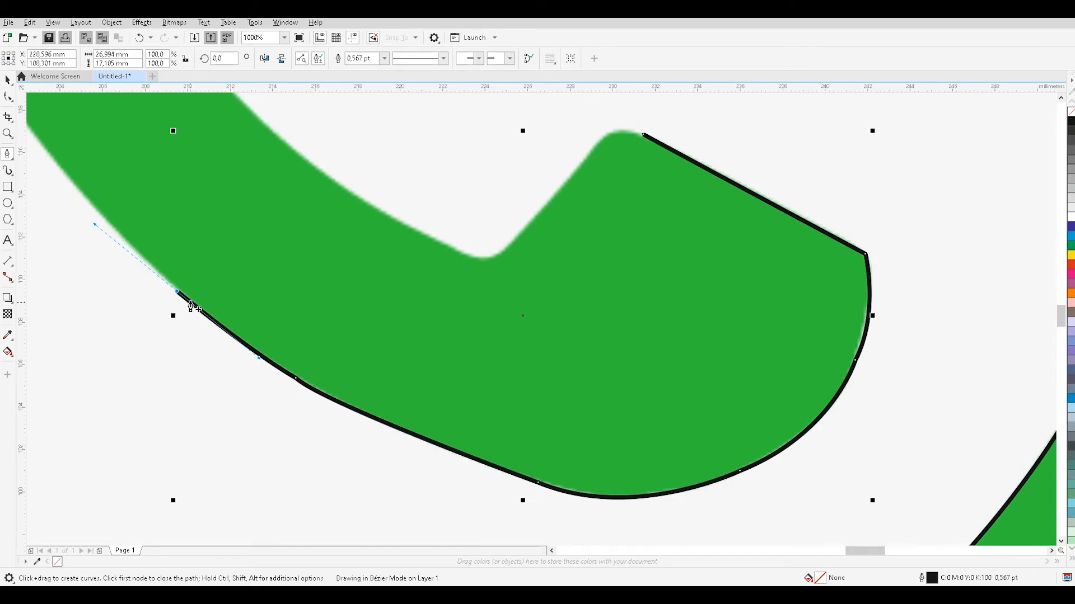
pyautogui.moveTo(33, 128); pyautogui.dragTo(125, 116)
pyautogui.scroll(2, 123, 112)
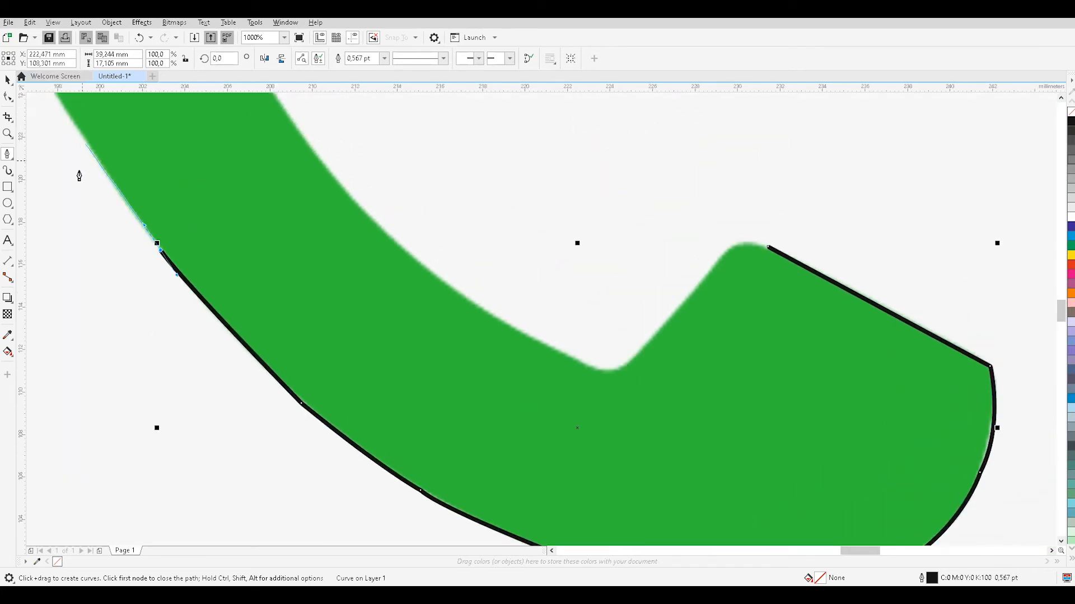
pyautogui.moveTo(45, 162); pyautogui.dragTo(40, 142)
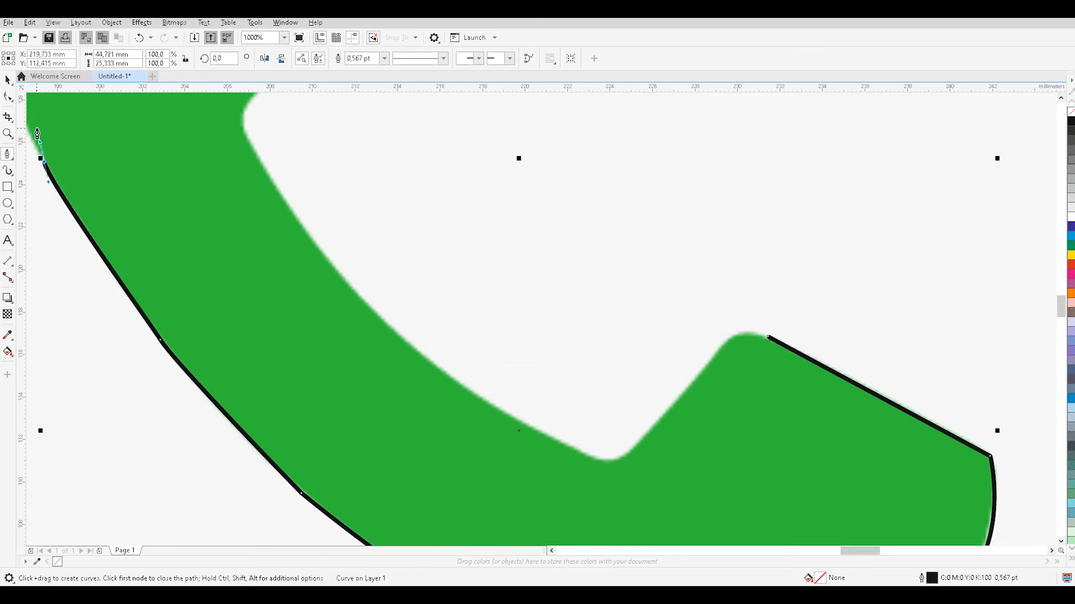
# Continue the handset outline with small curved segments up the left side of its upper end, redoing the misplaced node.
pyautogui.scroll(2, 39, 137)
pyautogui.moveTo(866, 551); pyautogui.dragTo(858, 553)
pyautogui.scroll(4, 252, 246)
pyautogui.scroll(-2, 329, 220)
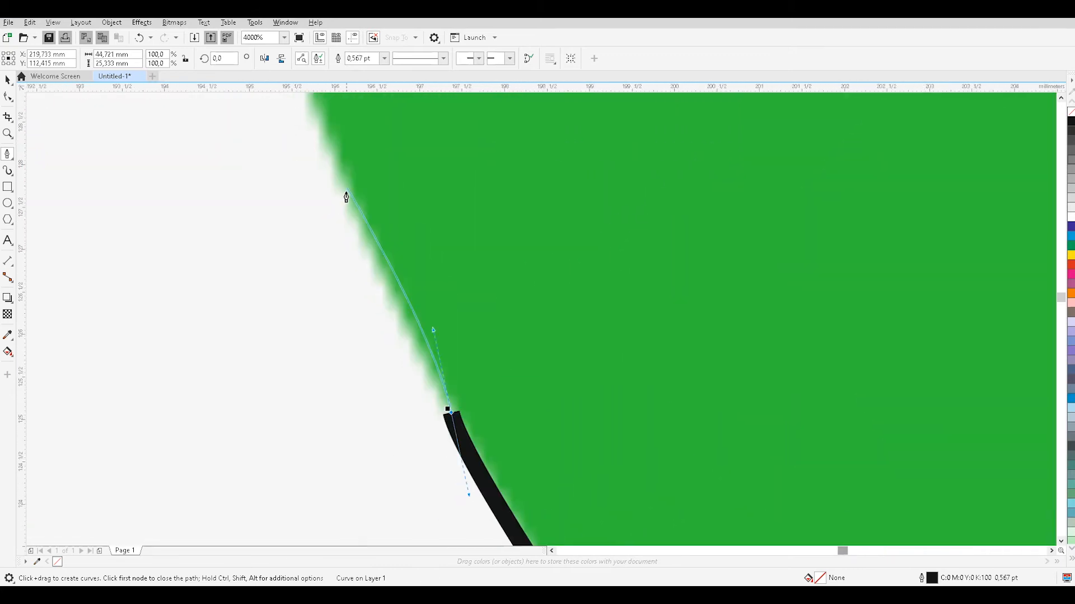
pyautogui.click(306, 108)
pyautogui.hotkey('ctrl', 'z')
pyautogui.moveTo(311, 100)
pyautogui.mouseDown()
pyautogui.moveTo(322, 123)
pyautogui.moveTo(302, 121)
pyautogui.moveTo(294, 104)
pyautogui.mouseUp()
pyautogui.scroll(2, 278, 127)
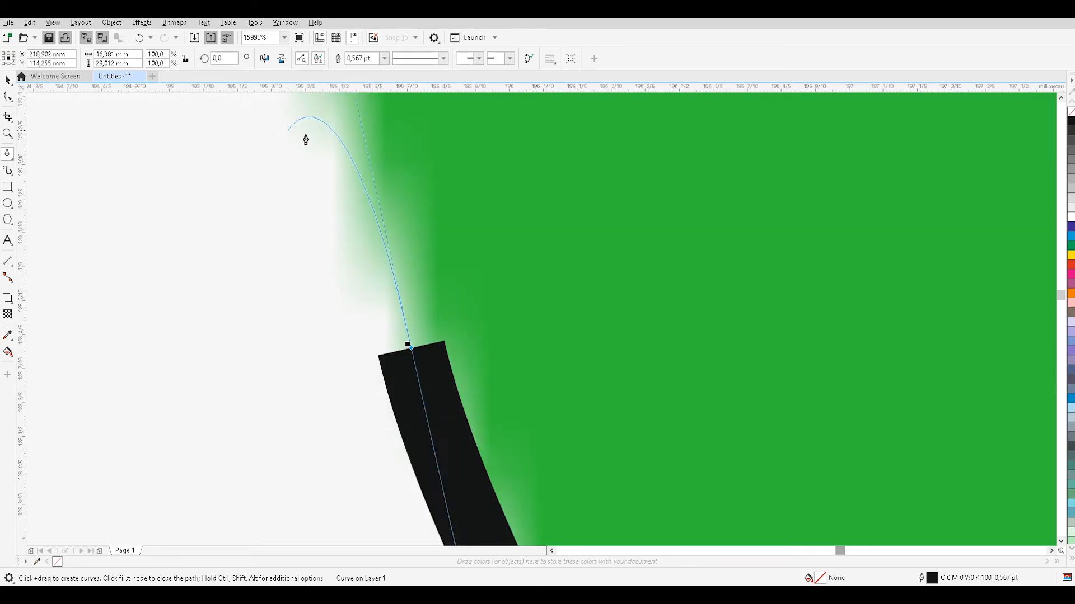
pyautogui.scroll(-3, 306, 136)
pyautogui.scroll(7, 242, 127)
pyautogui.moveTo(282, 159); pyautogui.dragTo(301, 113)
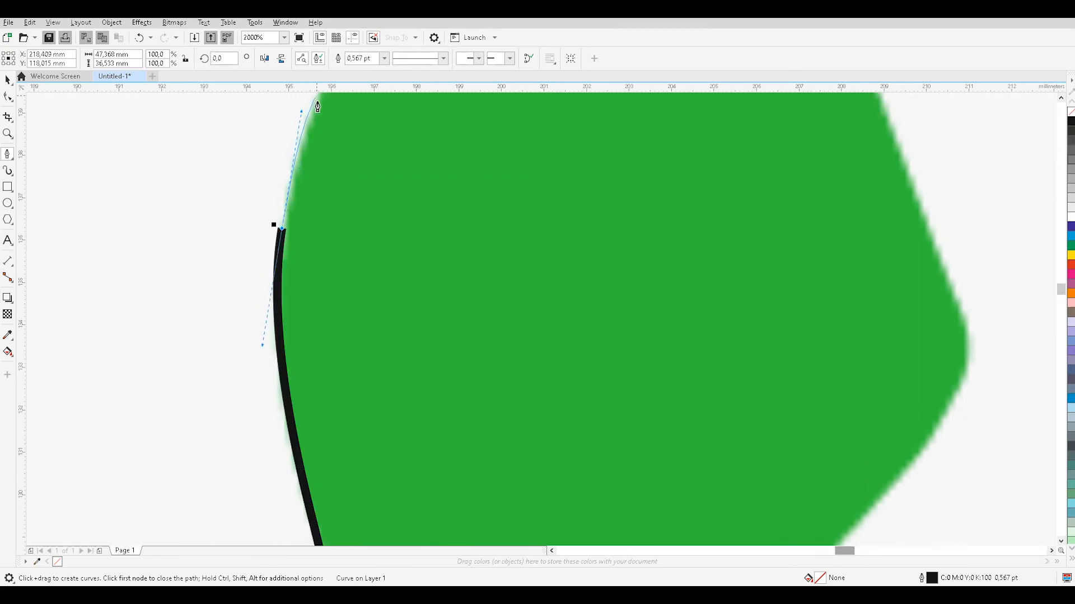
# Curve the outline over the top of the handset's upper end and down its right side with a straight segment.
pyautogui.scroll(5, 341, 138)
pyautogui.scroll(3, 408, 176)
pyautogui.moveTo(444, 113); pyautogui.dragTo(506, 147)
pyautogui.moveTo(593, 105); pyautogui.dragTo(660, 112)
pyautogui.moveTo(749, 115); pyautogui.dragTo(850, 290)
pyautogui.moveTo(847, 290); pyautogui.dragTo(901, 473)
pyautogui.click(931, 517)
pyautogui.scroll(-3, 949, 484)
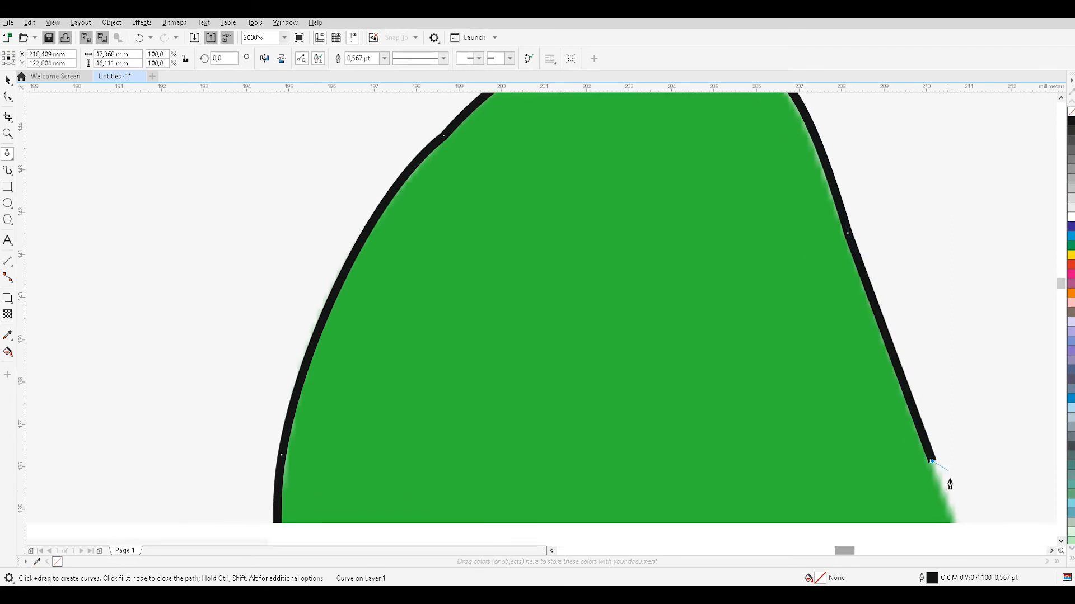
# Trace the blunt right corner of the handset's upper end and its underside down to the start of the inner edge.
pyautogui.scroll(-2, 966, 257)
pyautogui.click(969, 253)
pyautogui.click(964, 295)
pyautogui.moveTo(857, 440); pyautogui.dragTo(803, 477)
pyautogui.click(792, 507)
pyautogui.scroll(-2, 792, 510)
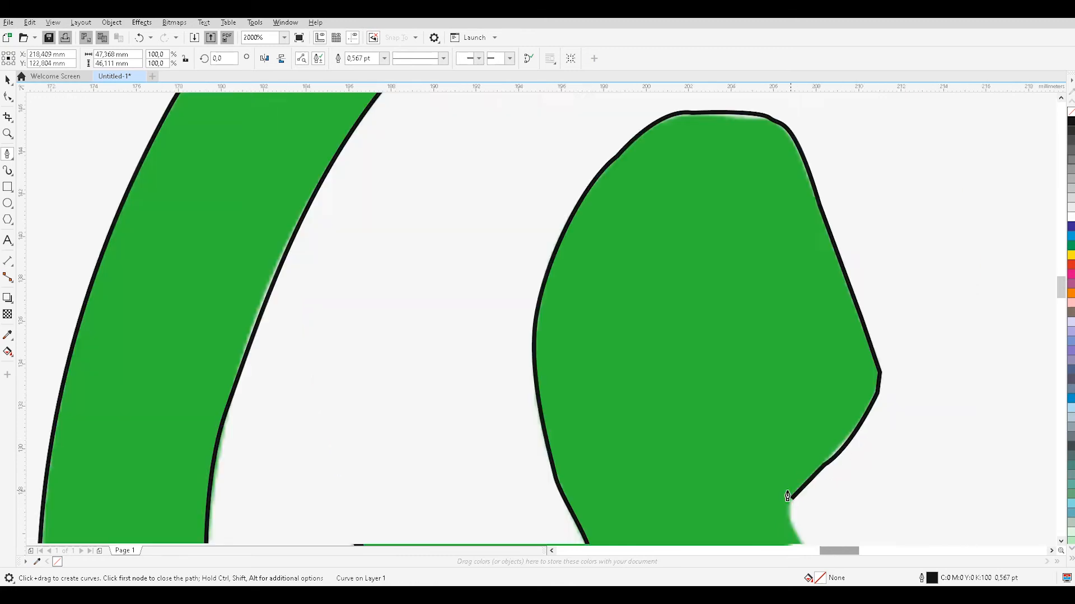
pyautogui.scroll(2, 794, 499)
pyautogui.scroll(-4, 744, 420)
pyautogui.click(758, 269)
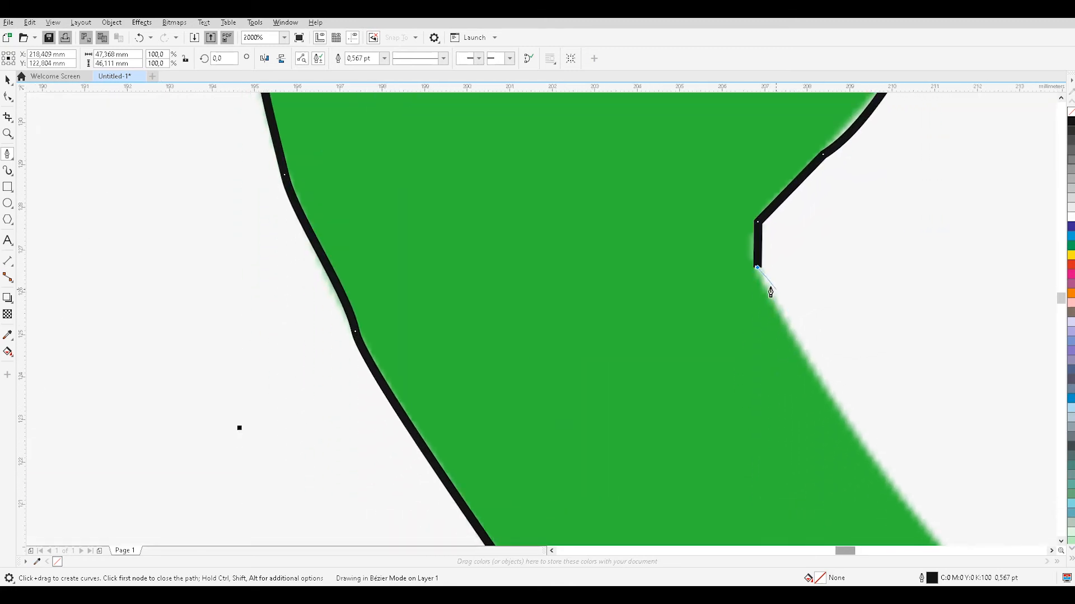
# Trace two curved segments down the upper part of the handset's concave inner edge.
pyautogui.moveTo(881, 467); pyautogui.dragTo(904, 487)
pyautogui.scroll(-3, 960, 469)
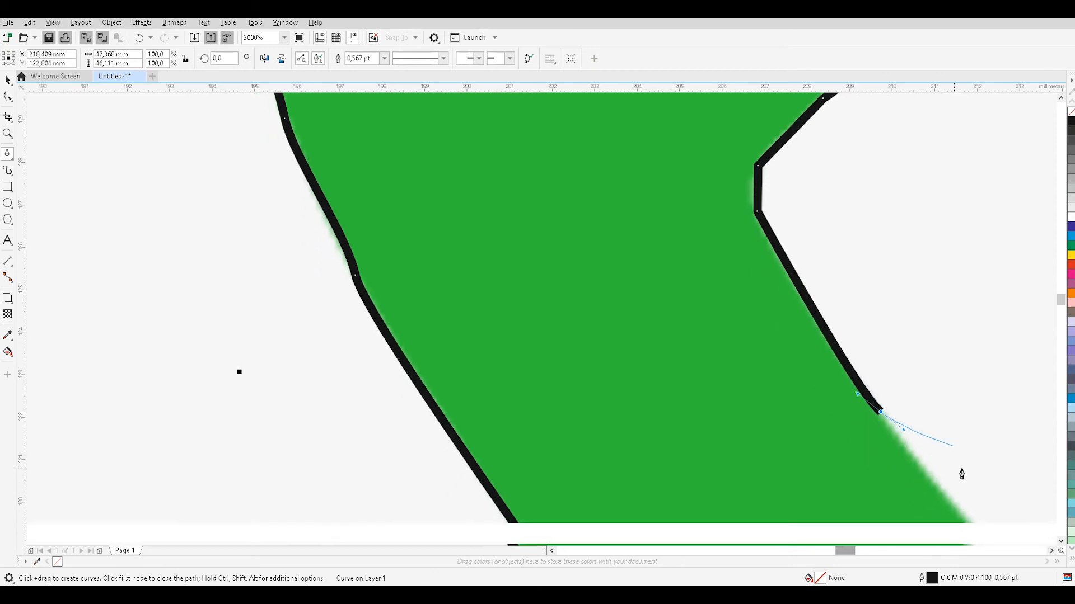
pyautogui.moveTo(1052, 475); pyautogui.dragTo(936, 518)
# Curve the outline through the notch beside the handset's lower-right end and close it at its starting node.
pyautogui.scroll(-1, 952, 451)
pyautogui.scroll(-2, 959, 451)
pyautogui.scroll(5, 993, 463)
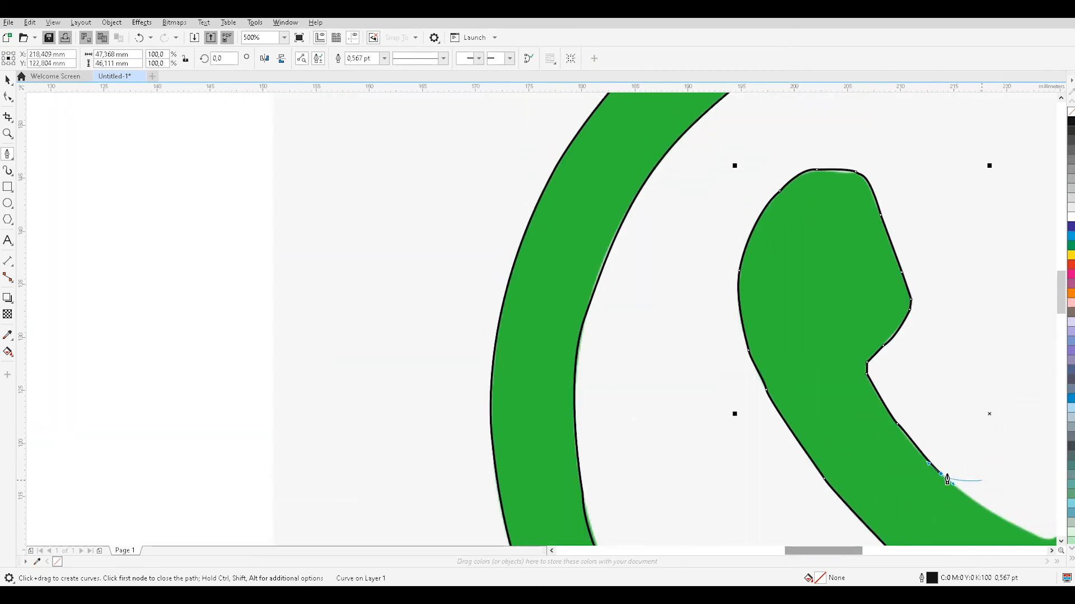
pyautogui.scroll(2, 966, 499)
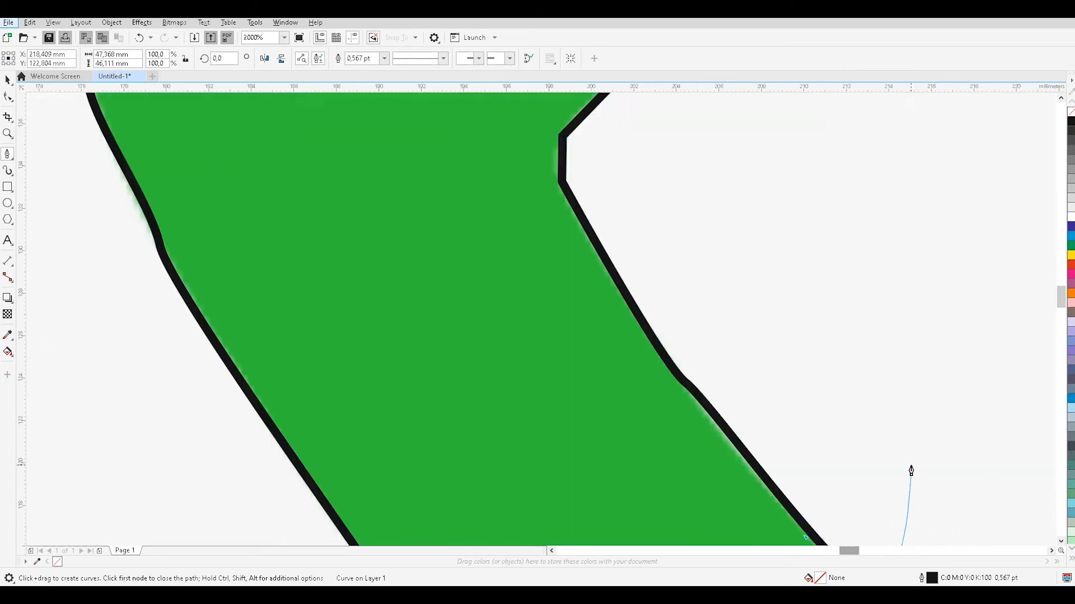
pyautogui.scroll(-1, 910, 470)
pyautogui.moveTo(1061, 297); pyautogui.dragTo(1060, 307)
pyautogui.moveTo(836, 553); pyautogui.dragTo(846, 555)
pyautogui.moveTo(823, 473); pyautogui.dragTo(874, 479)
pyautogui.moveTo(909, 408)
pyautogui.mouseDown()
pyautogui.moveTo(938, 350)
pyautogui.moveTo(984, 312)
pyautogui.moveTo(955, 343)
pyautogui.moveTo(970, 351)
pyautogui.moveTo(973, 340)
pyautogui.moveTo(963, 348)
pyautogui.moveTo(997, 359)
pyautogui.mouseUp()
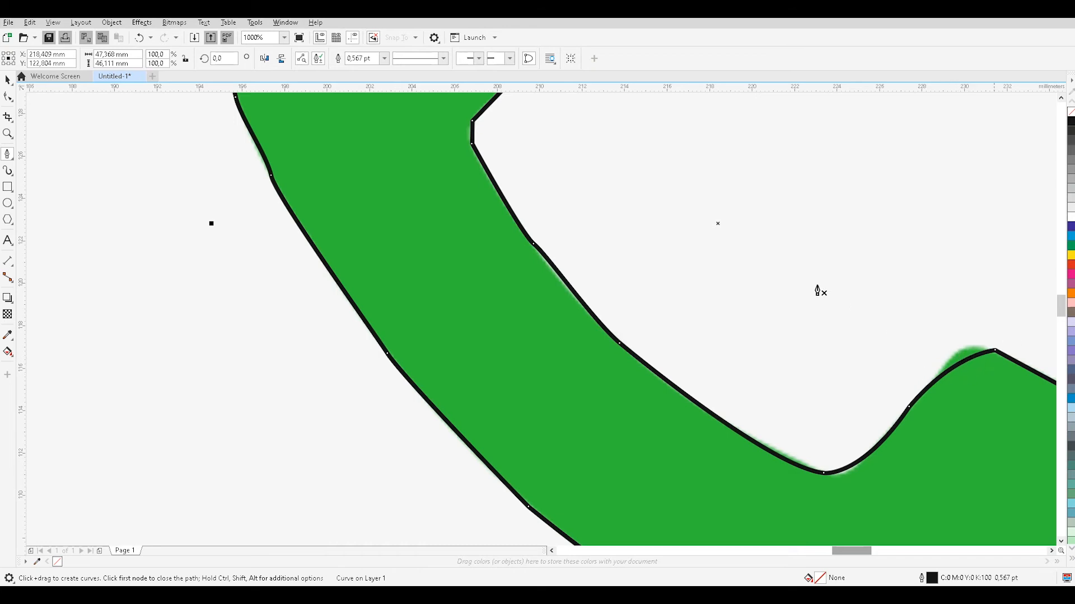
pyautogui.scroll(-5, 653, 269)
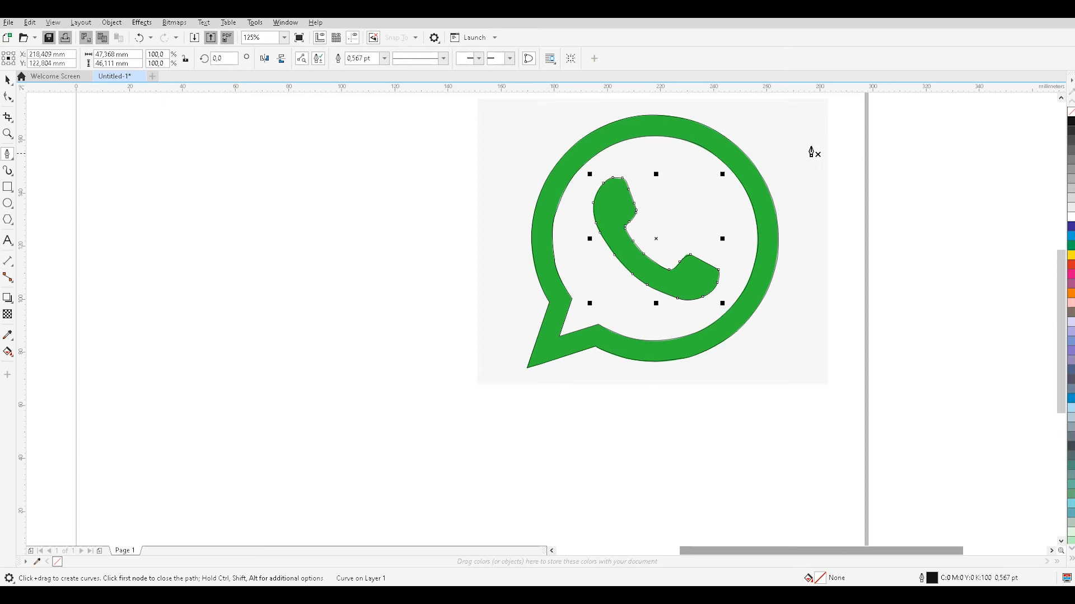
# Select the ring's traced inner outline with the Pick tool.
pyautogui.click(8, 80)
pyautogui.click(656, 236)
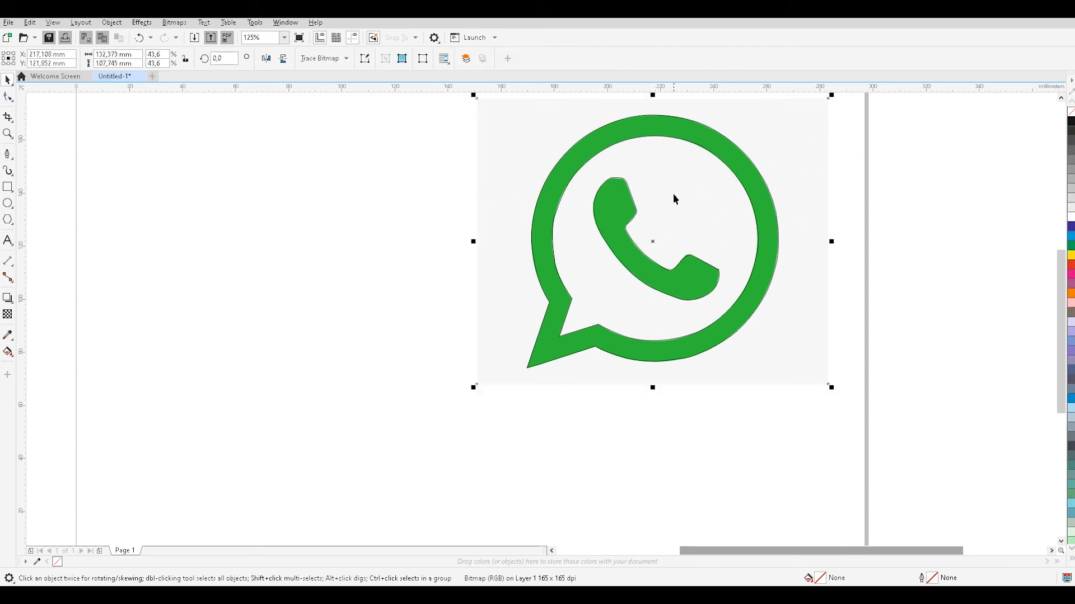
pyautogui.click(666, 222)
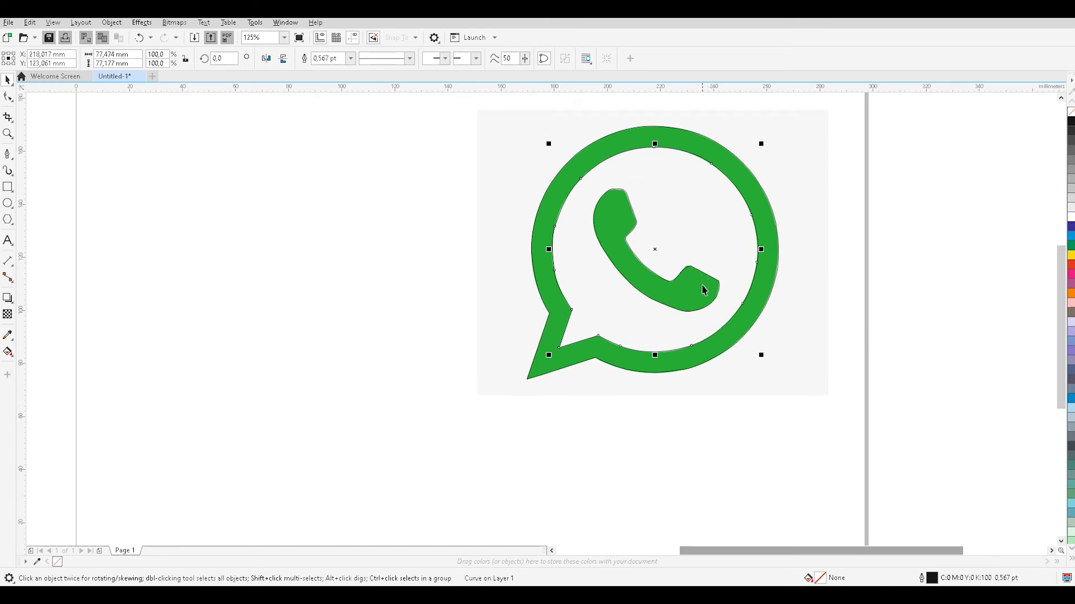
pyautogui.scroll(2, 698, 272)
pyautogui.scroll(-4, 678, 261)
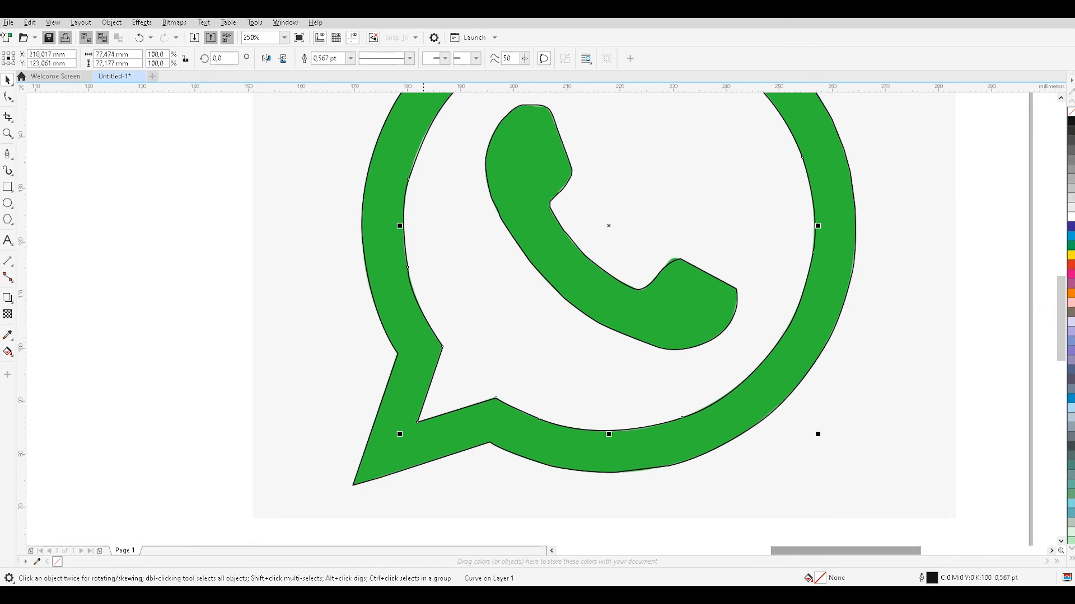
pyautogui.click(6, 98)
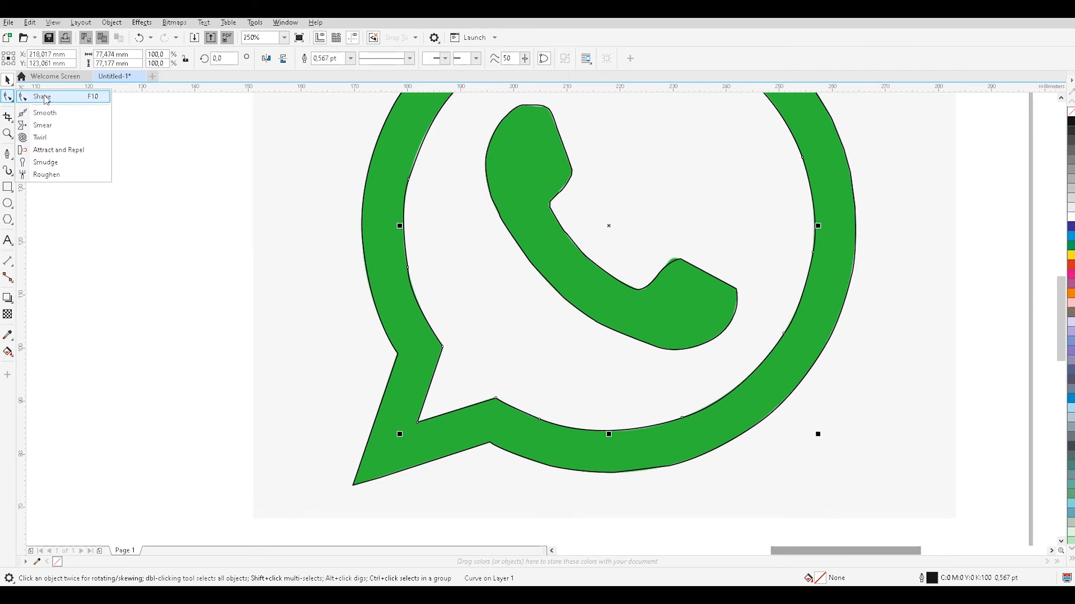
pyautogui.click(13, 102)
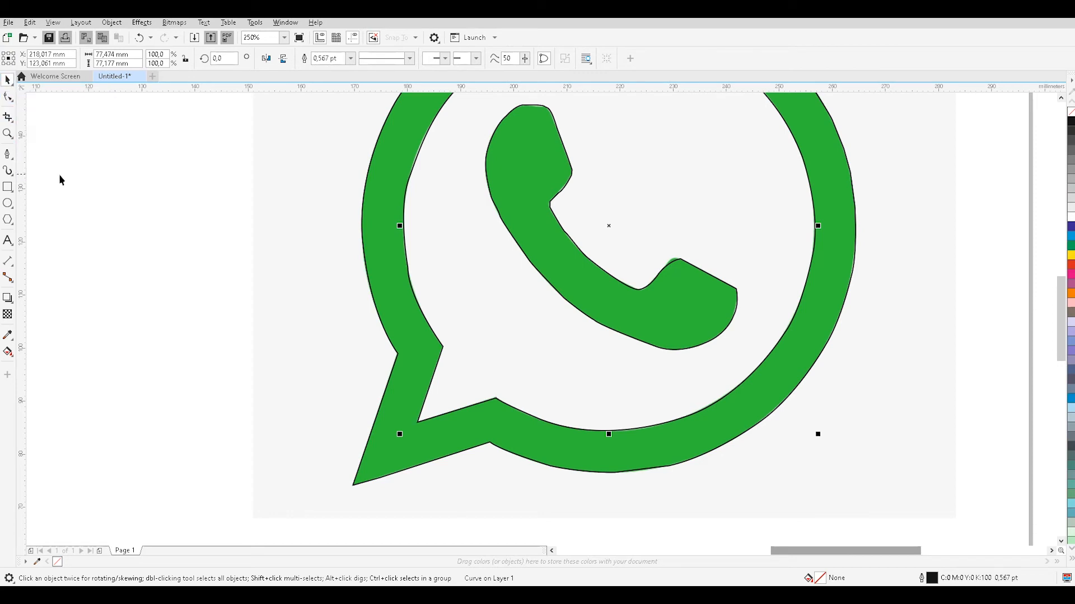
pyautogui.click(10, 159)
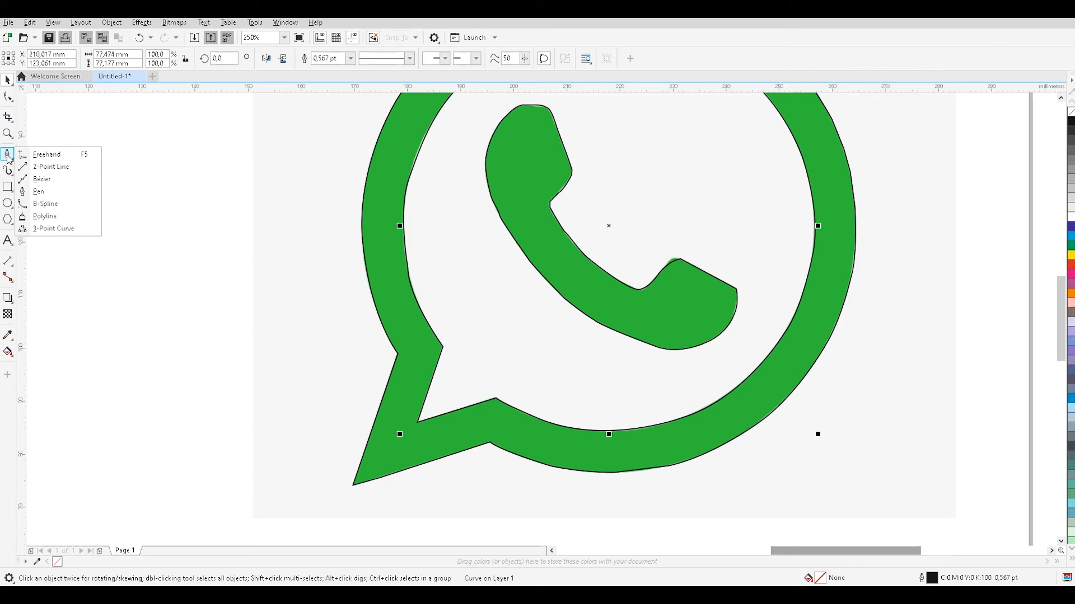
pyautogui.click(13, 98)
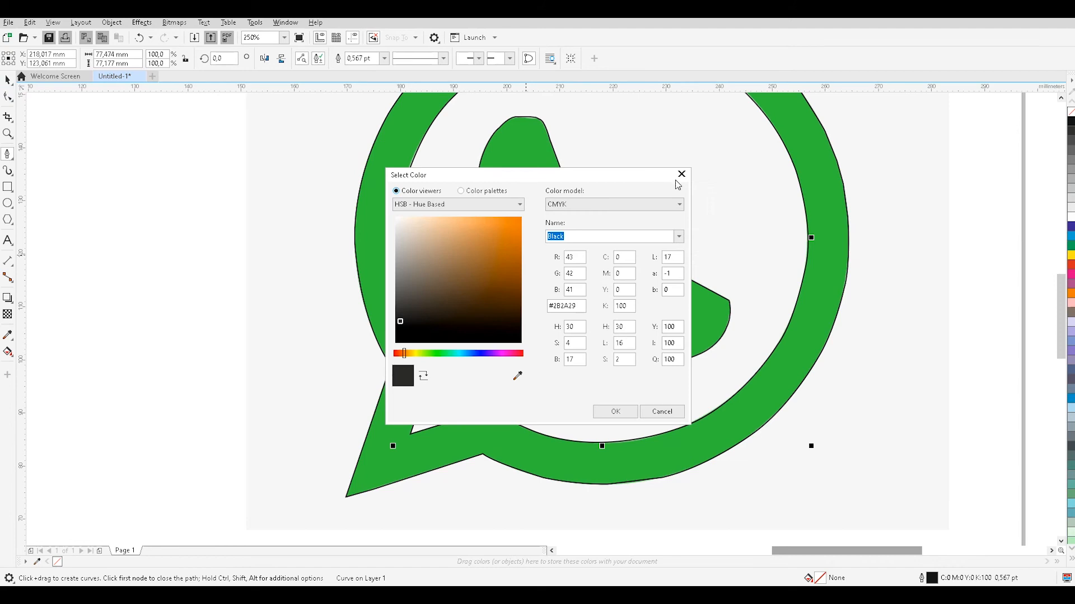
pyautogui.click(661, 411)
# Select the ring's outer outline with the Shape tool at the straight segment along its bottom edge.
pyautogui.scroll(2, 635, 290)
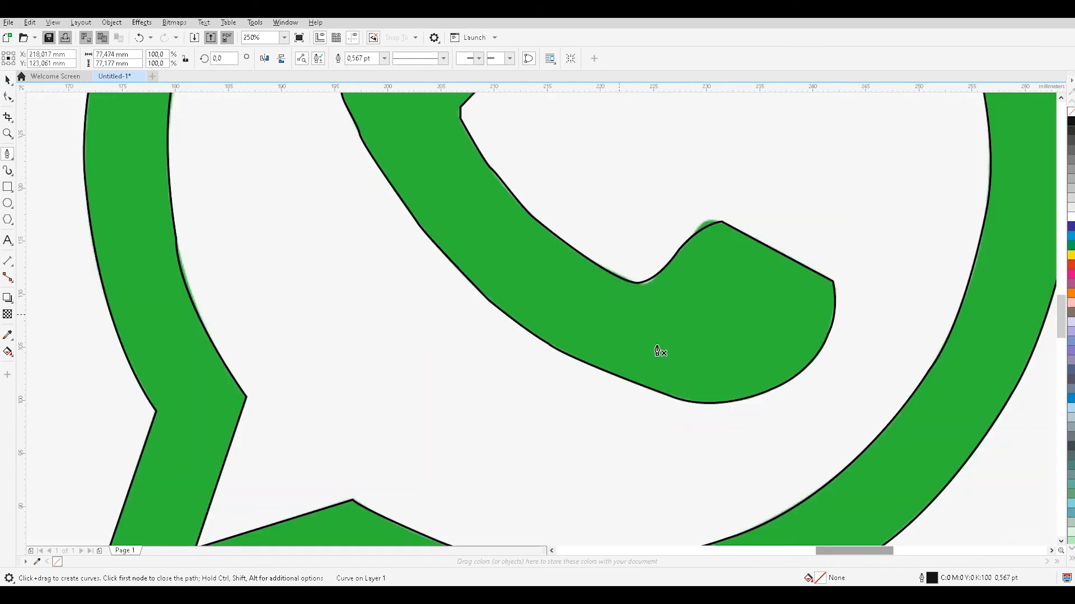
pyautogui.scroll(-5, 451, 403)
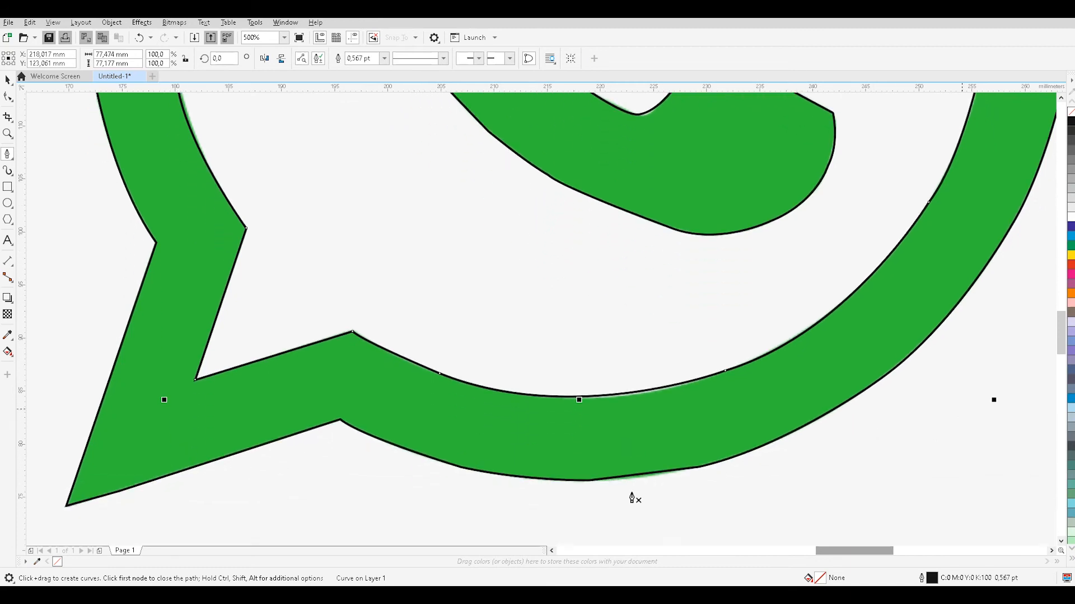
pyautogui.scroll(4, 661, 484)
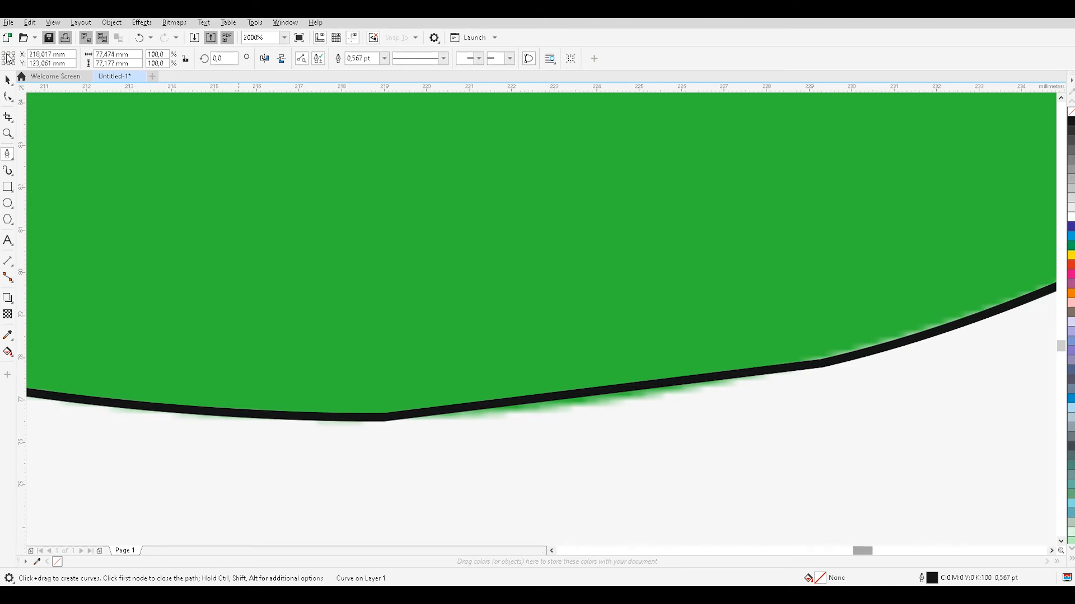
pyautogui.click(9, 155)
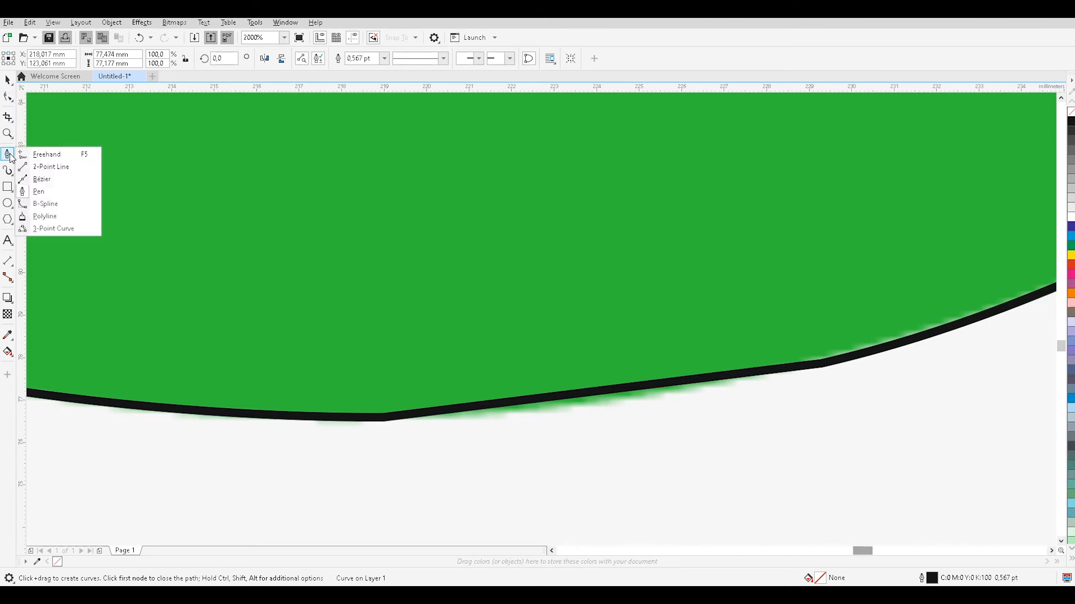
pyautogui.moveTo(9, 103)
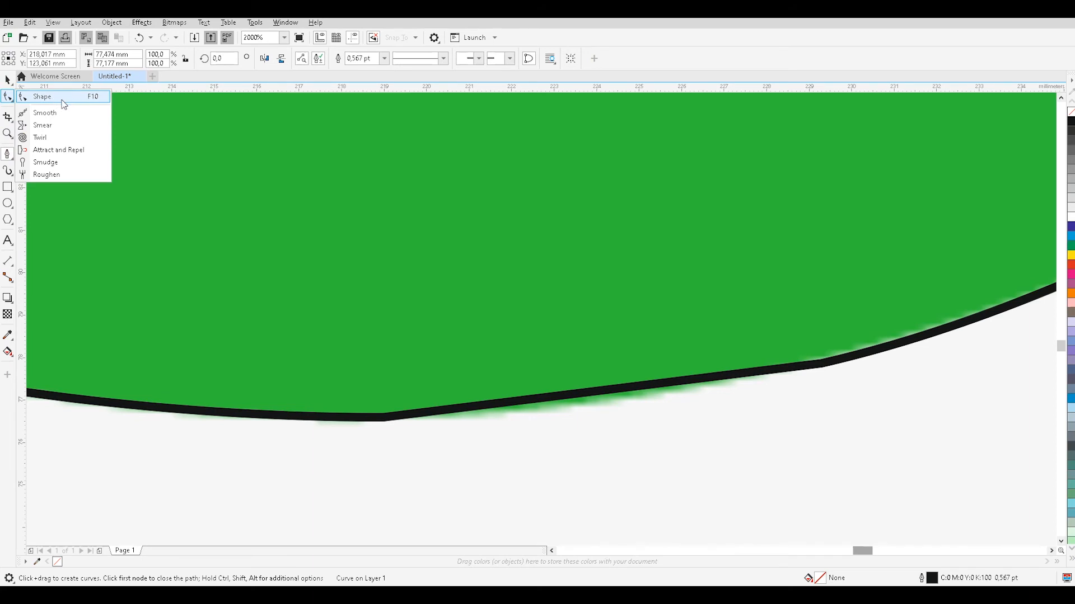
pyautogui.click(44, 97)
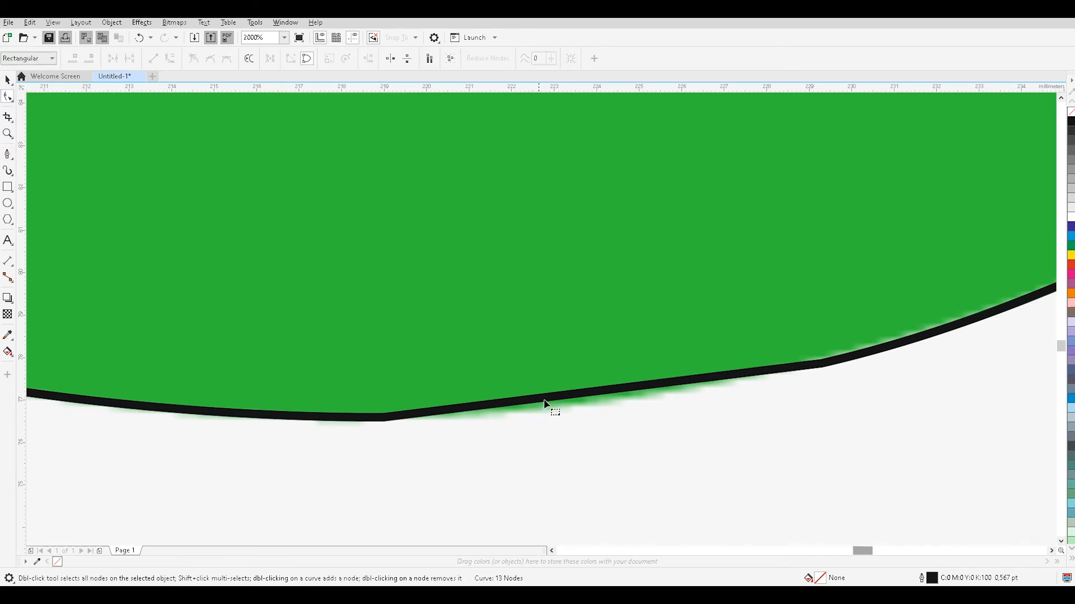
pyautogui.click(583, 400)
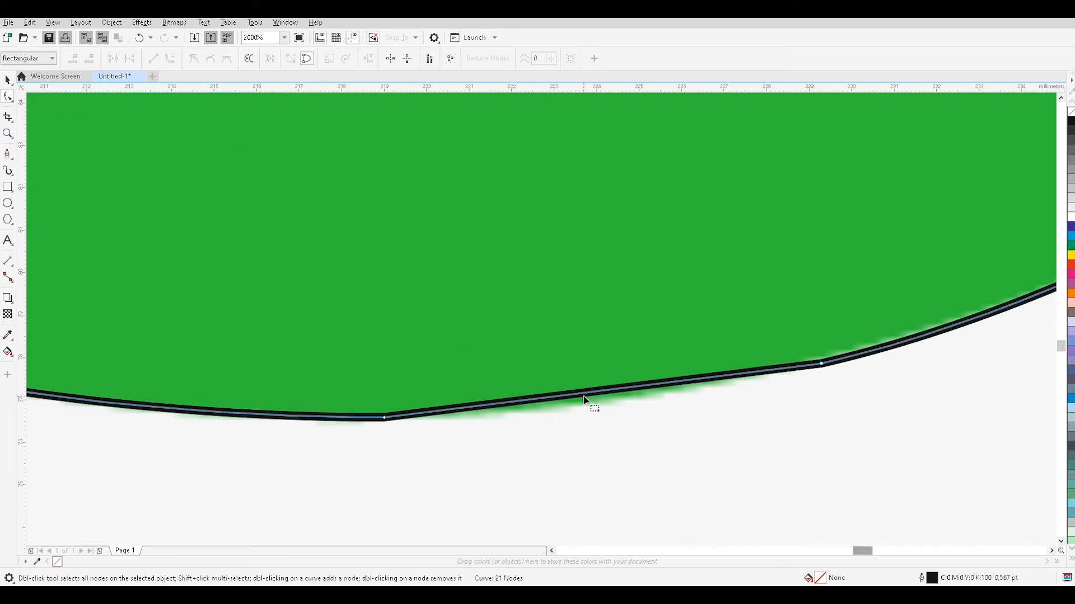
# Select the end nodes of the ring's straight bottom segment and slightly raise the right node's curve handle.
pyautogui.click(384, 418)
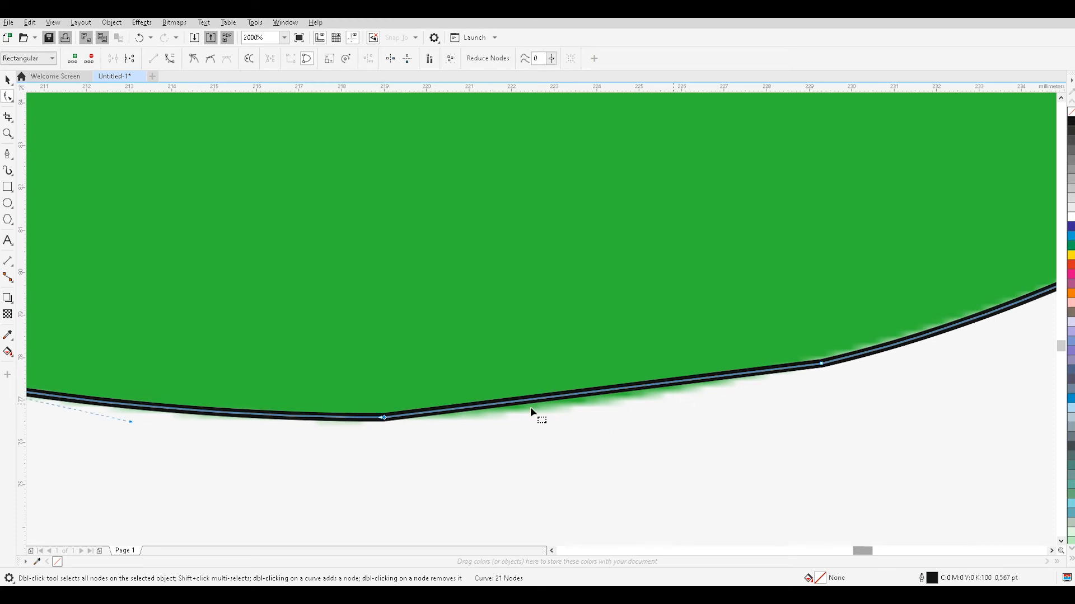
pyautogui.hotkey('shift', 'F12')
pyautogui.click(661, 414)
pyautogui.click(611, 394)
pyautogui.click(384, 418)
pyautogui.scroll(-1, 513, 428)
pyautogui.click(509, 428)
pyautogui.click(449, 423)
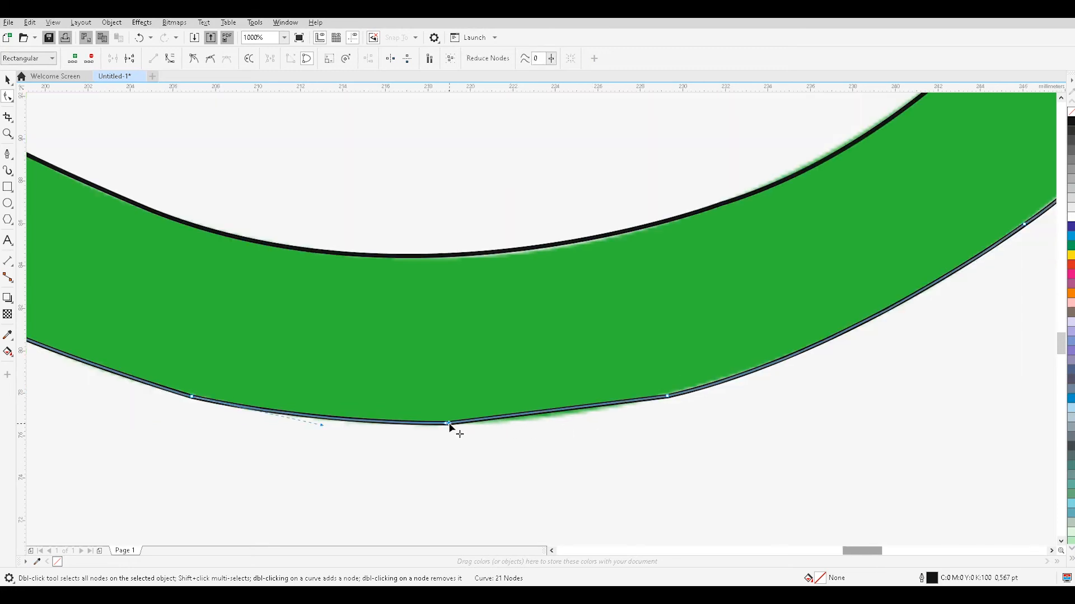
pyautogui.click(667, 397)
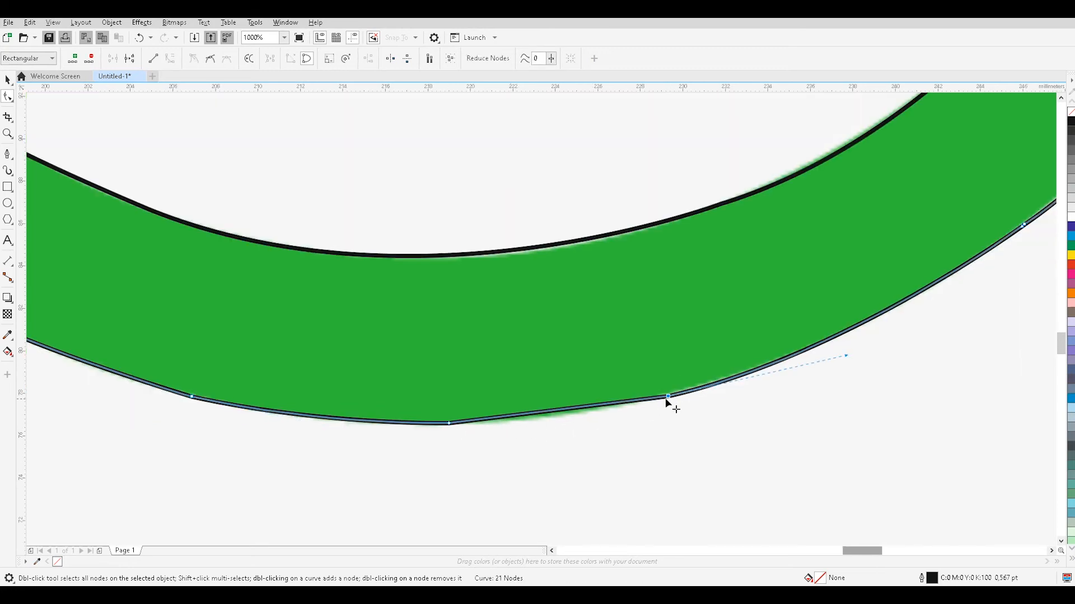
pyautogui.moveTo(846, 357); pyautogui.dragTo(844, 353)
pyautogui.click(448, 424)
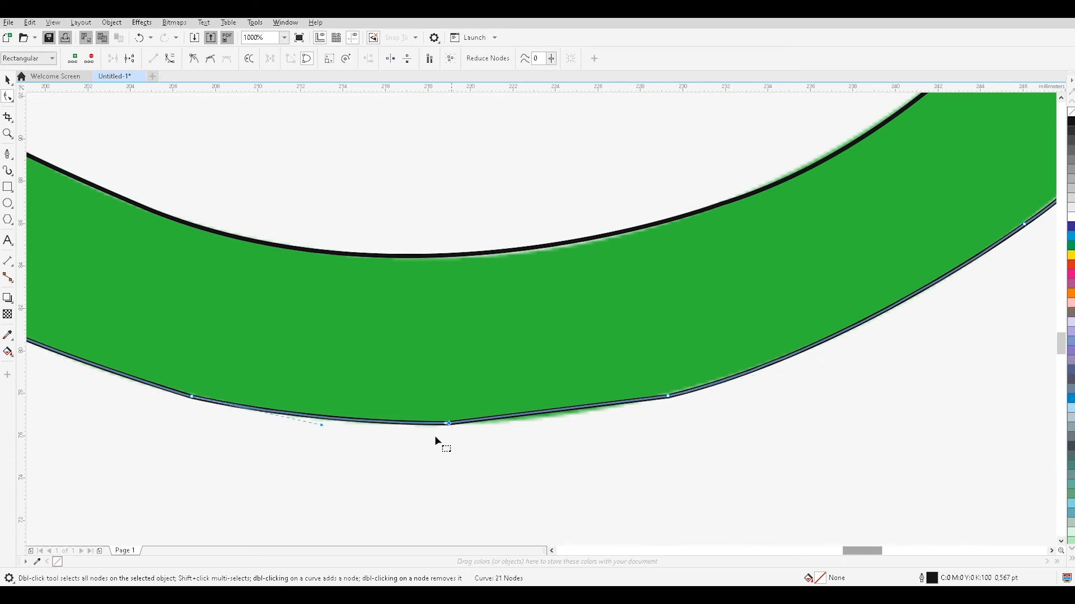
pyautogui.click(317, 428)
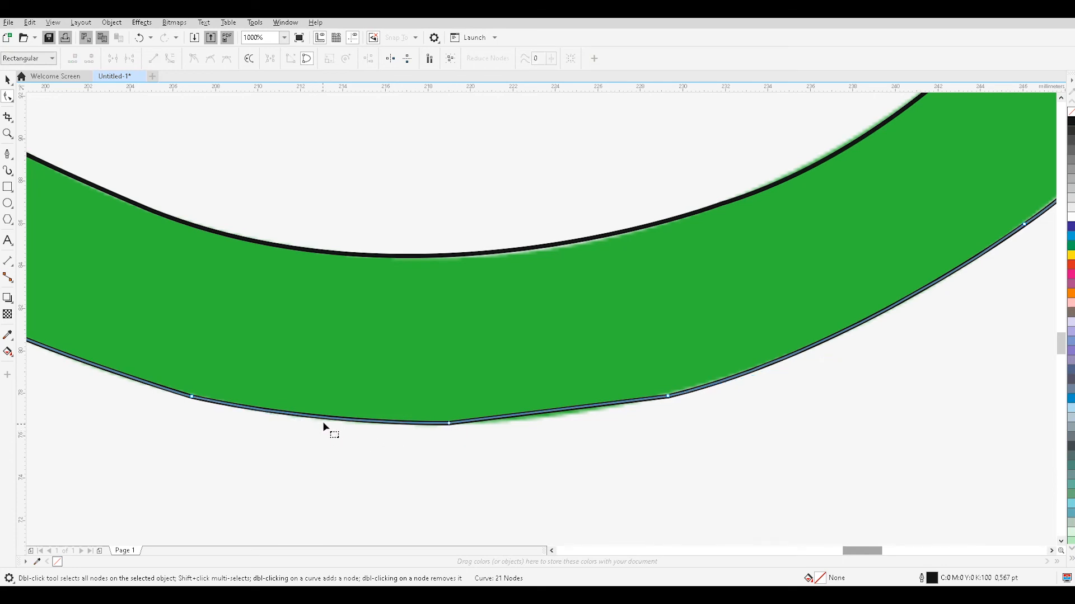
# Move the ring's bottom outer node to the right and lower the adjoining straight segment over the green edge.
pyautogui.click(449, 424)
pyautogui.moveTo(442, 426); pyautogui.dragTo(372, 460)
pyautogui.moveTo(448, 424); pyautogui.dragTo(473, 420)
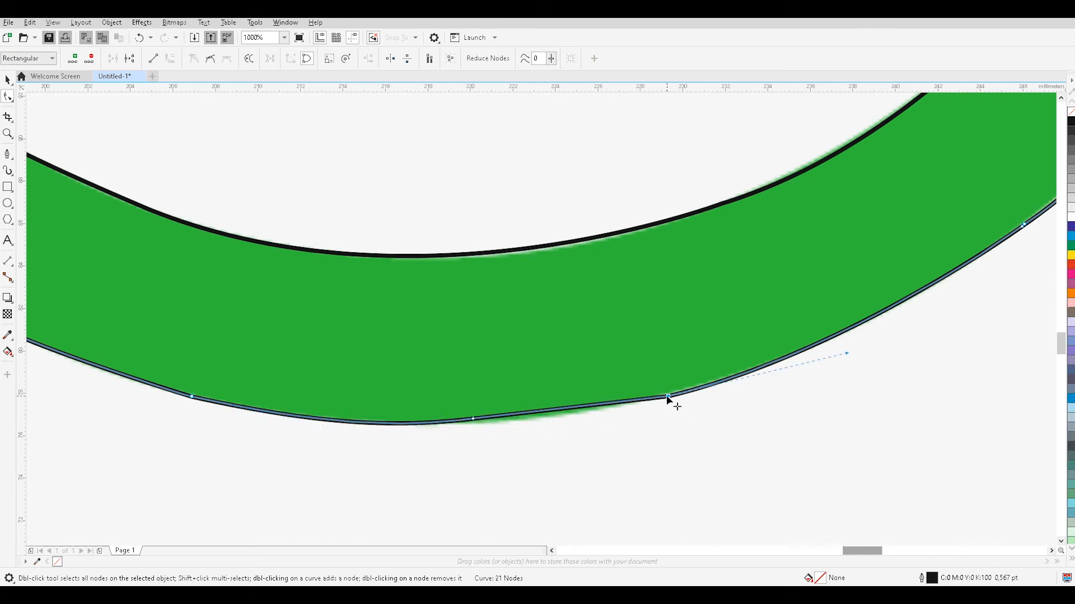
pyautogui.moveTo(567, 414); pyautogui.dragTo(563, 415)
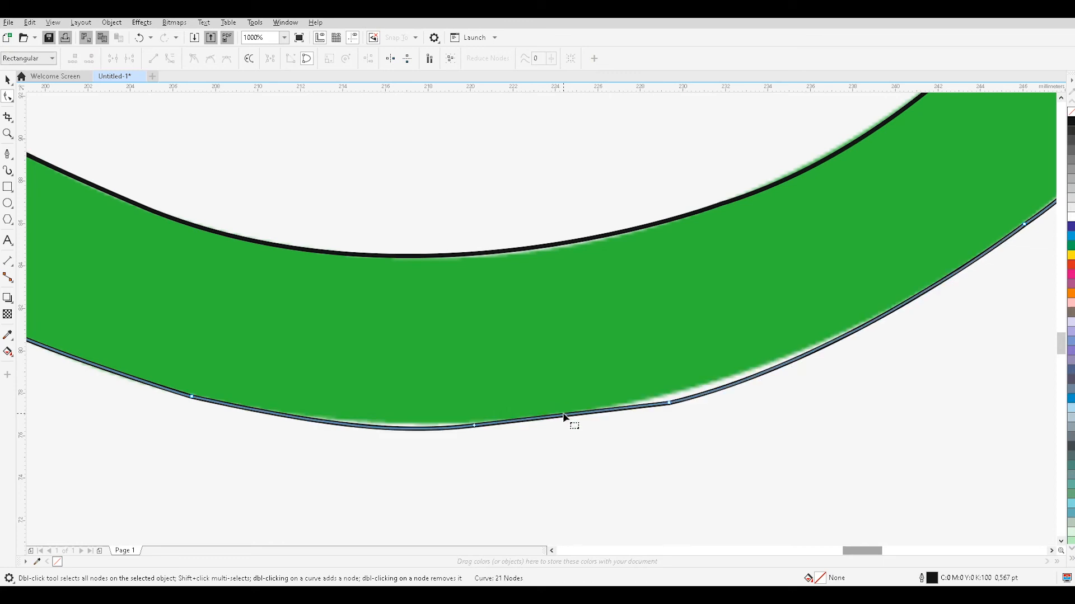
pyautogui.click(667, 405)
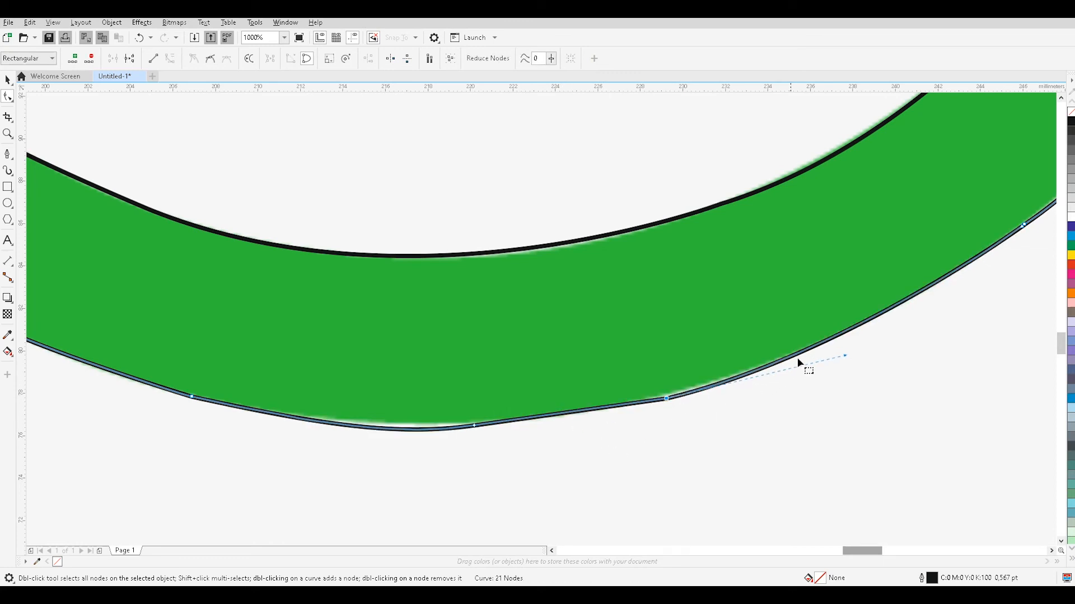
# Reshape the curved segment at the very bottom of the ring's outer outline to follow the green edge.
pyautogui.click(368, 431)
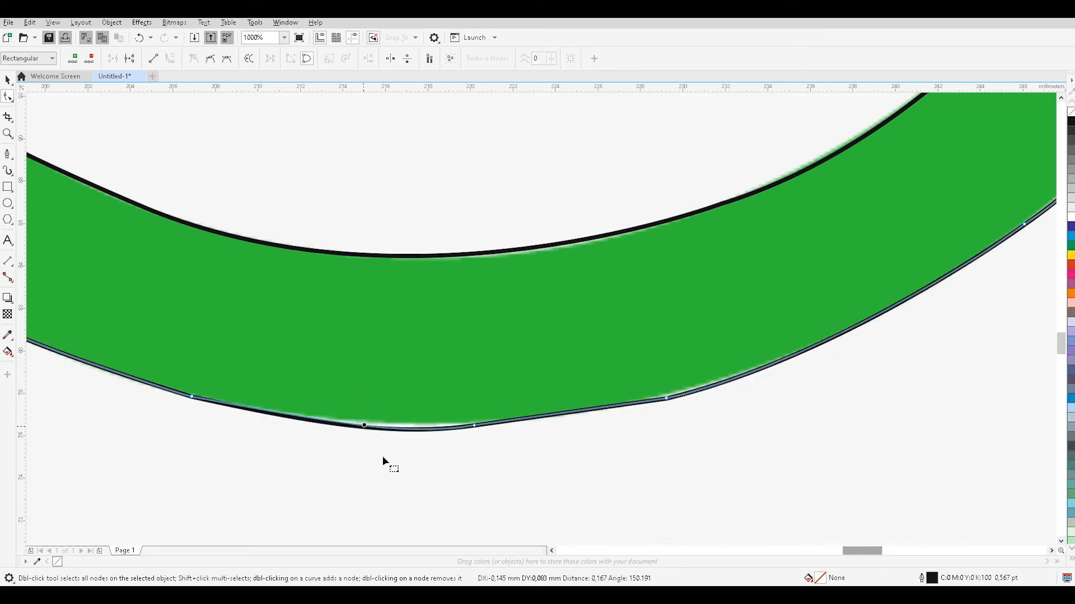
pyautogui.doubleClick(412, 429)
pyautogui.moveTo(434, 429); pyautogui.dragTo(400, 448)
pyautogui.click(418, 450)
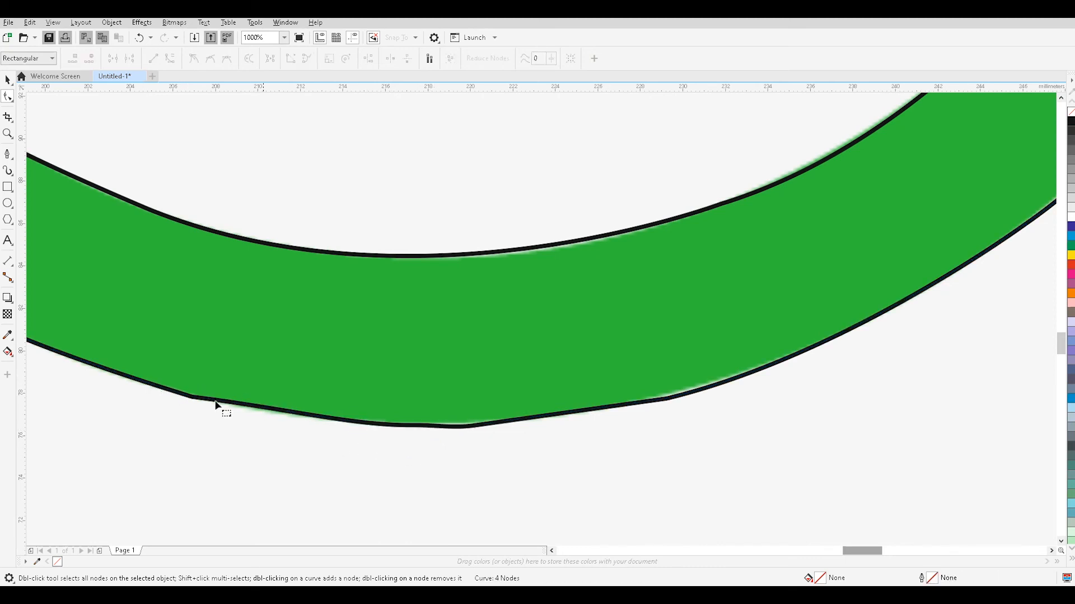
# Select the handset's traced outline and display its nodes with the Shape tool.
pyautogui.press('space')
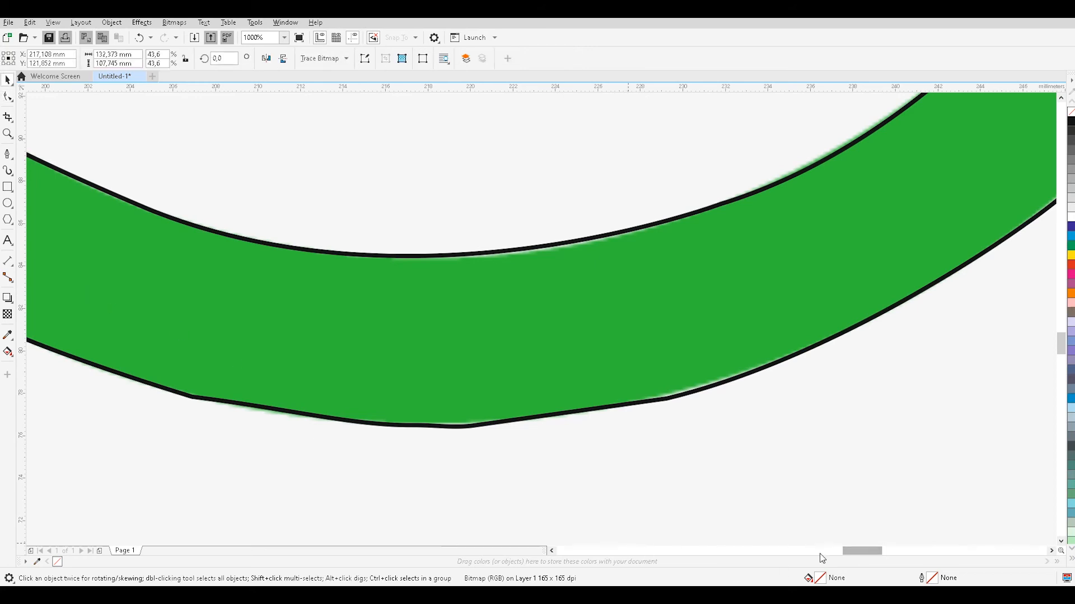
pyautogui.scroll(-2, 892, 231)
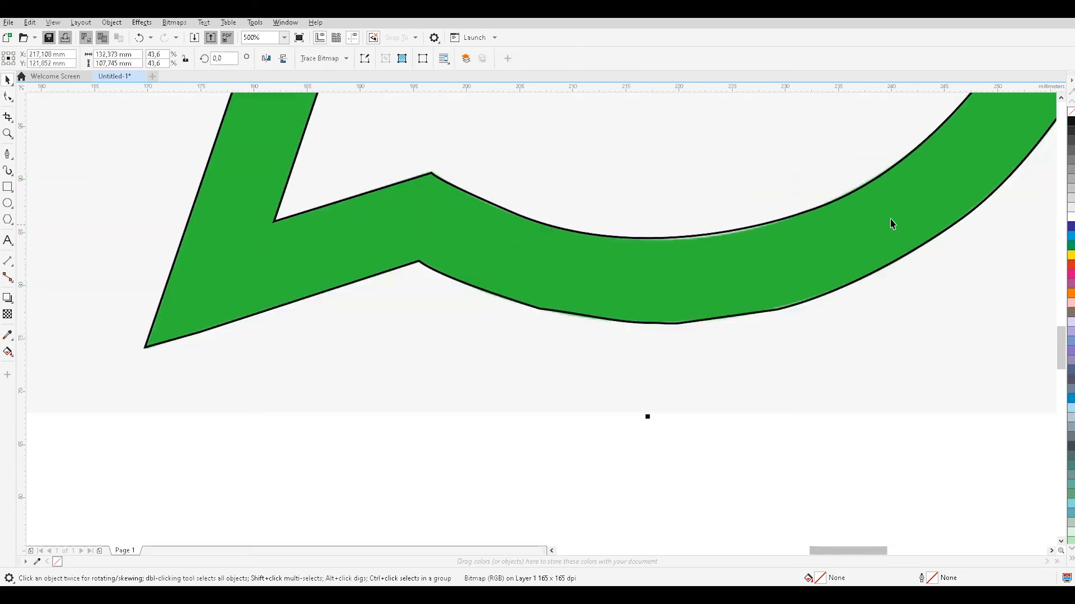
pyautogui.scroll(5, 370, 161)
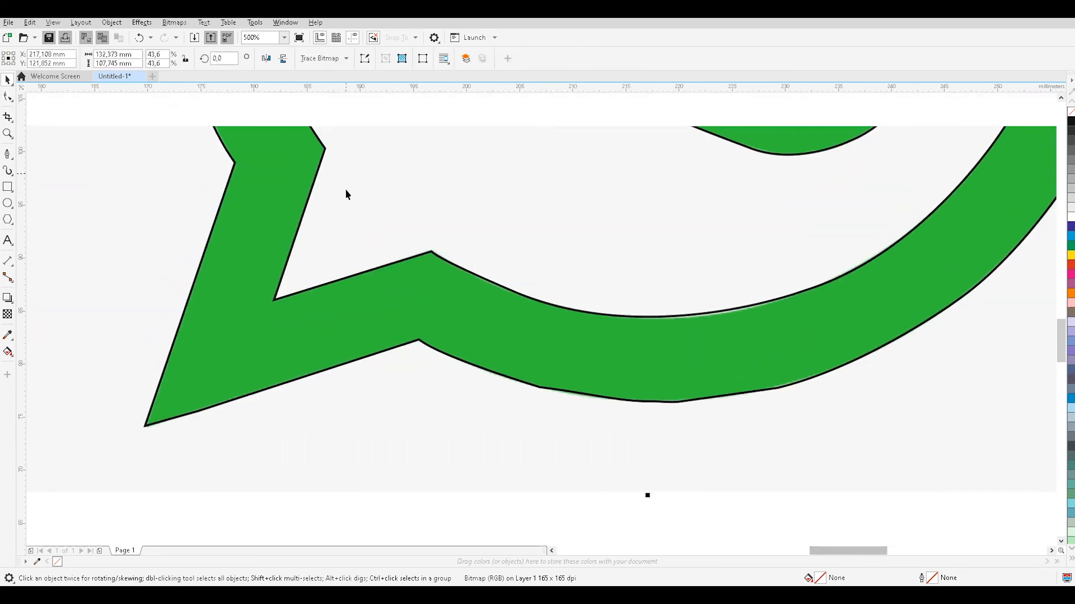
pyautogui.scroll(4, 364, 202)
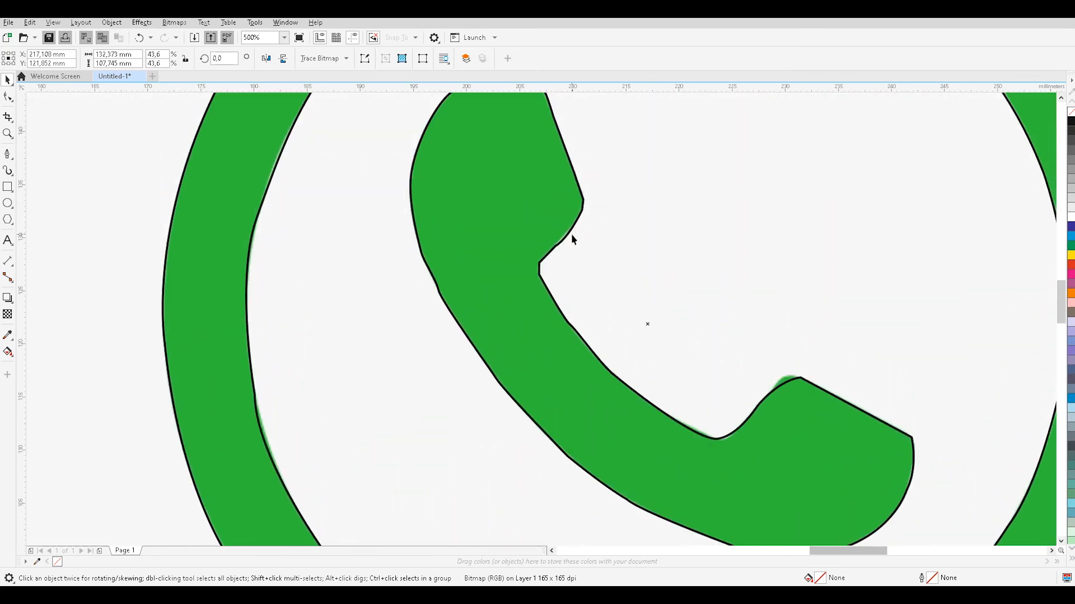
pyautogui.scroll(8, 551, 238)
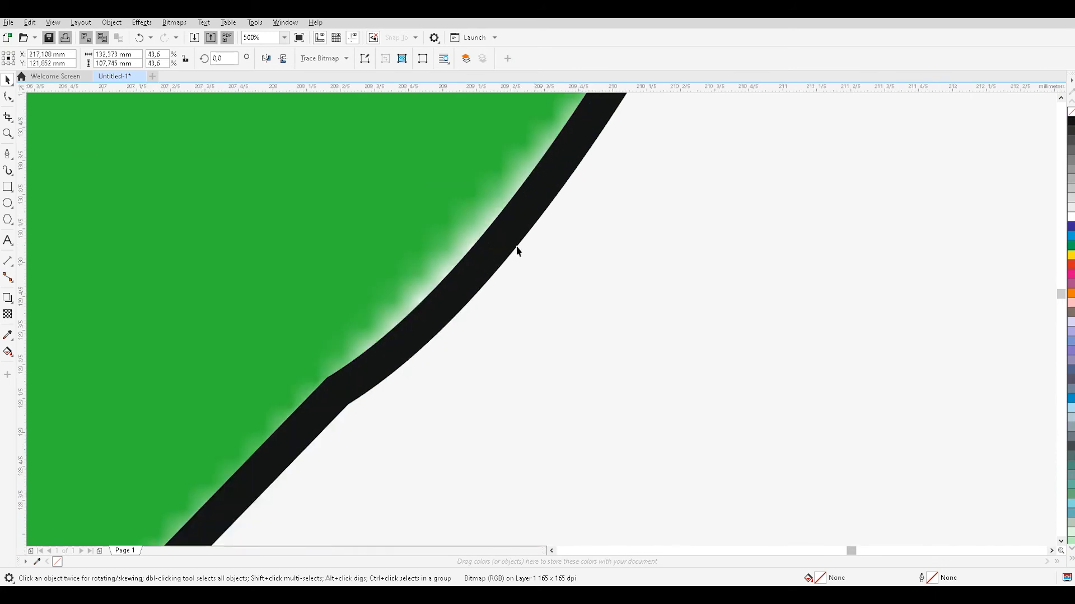
pyautogui.scroll(-2, 510, 239)
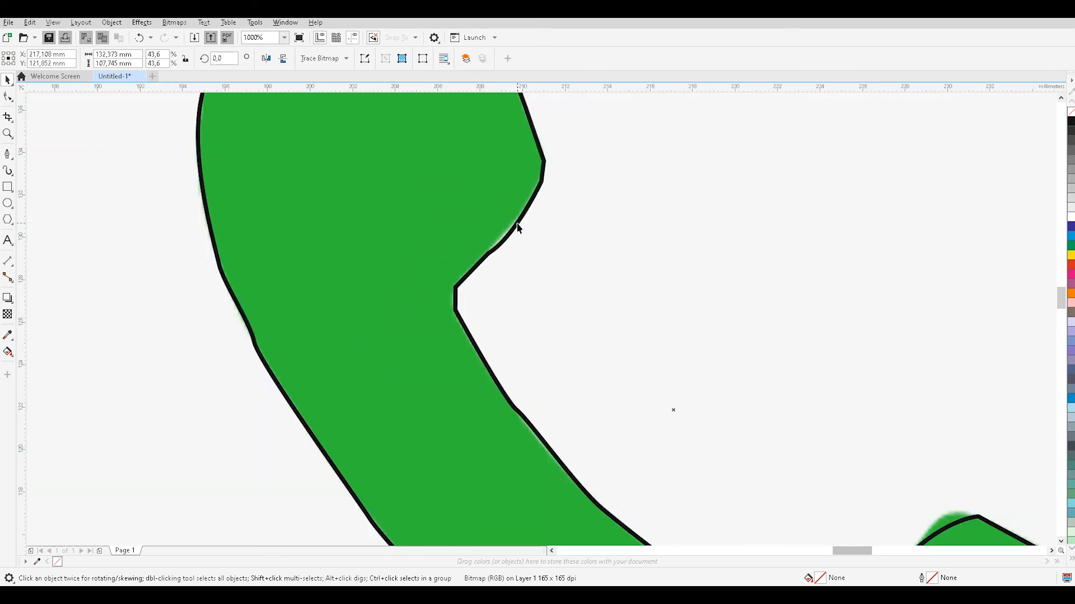
pyautogui.click(512, 233)
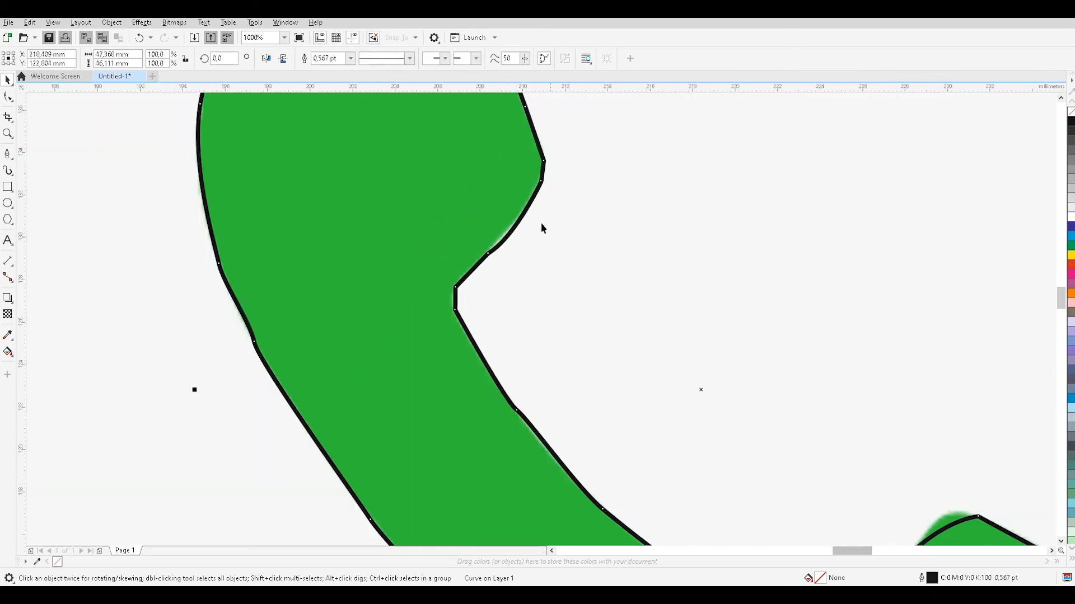
pyautogui.click(488, 253)
pyautogui.click(488, 253)
pyautogui.click(11, 157)
pyautogui.click(11, 118)
pyautogui.click(7, 104)
pyautogui.click(8, 101)
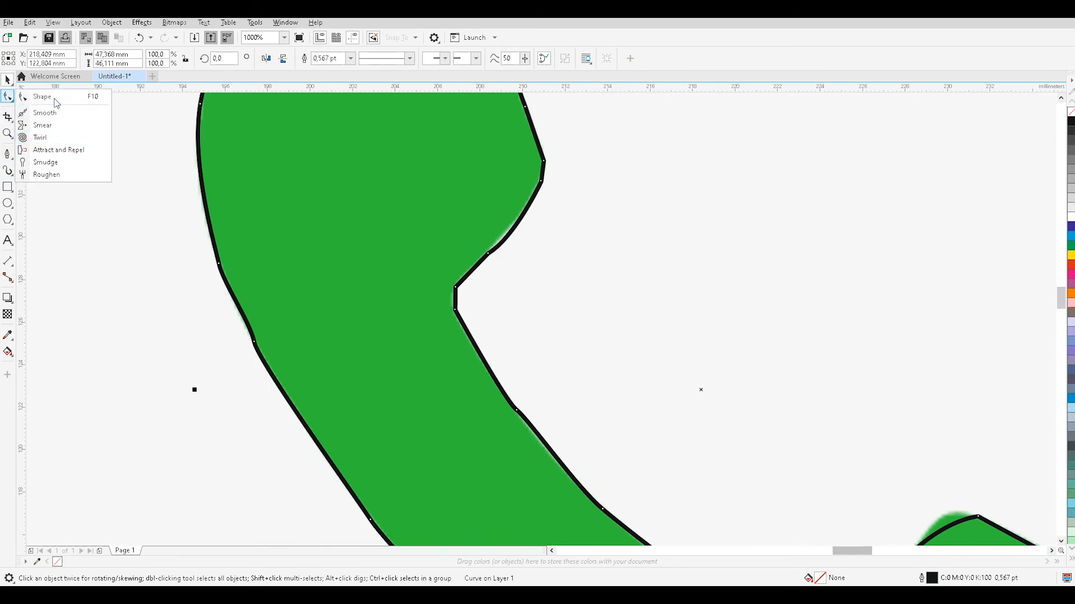
pyautogui.click(56, 103)
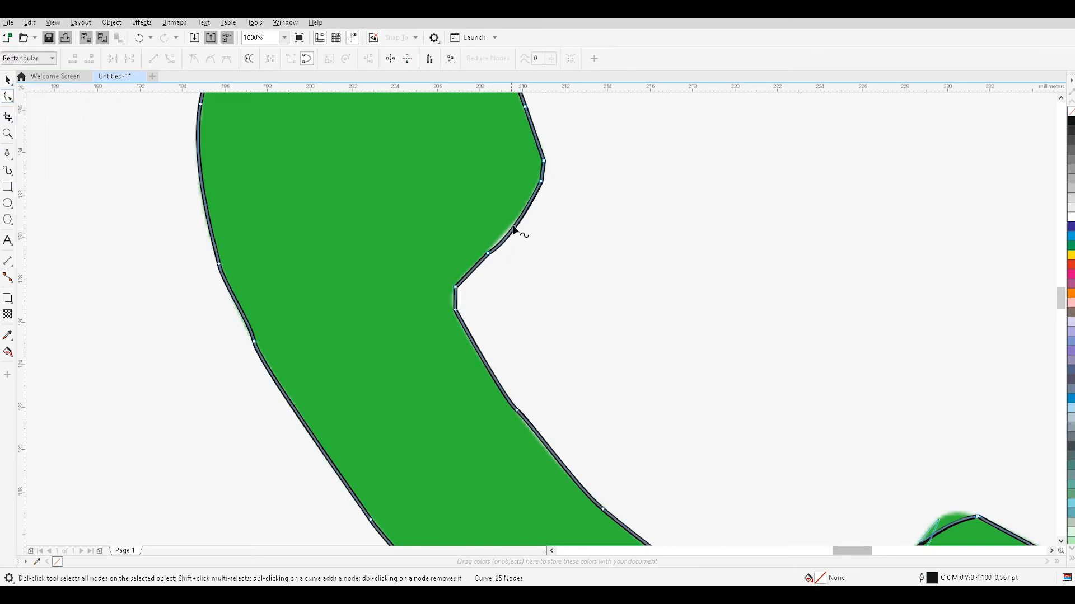
# Try bulging the curved segment below the handset's upper right corner outward.
pyautogui.scroll(2, 514, 230)
pyautogui.click(514, 230)
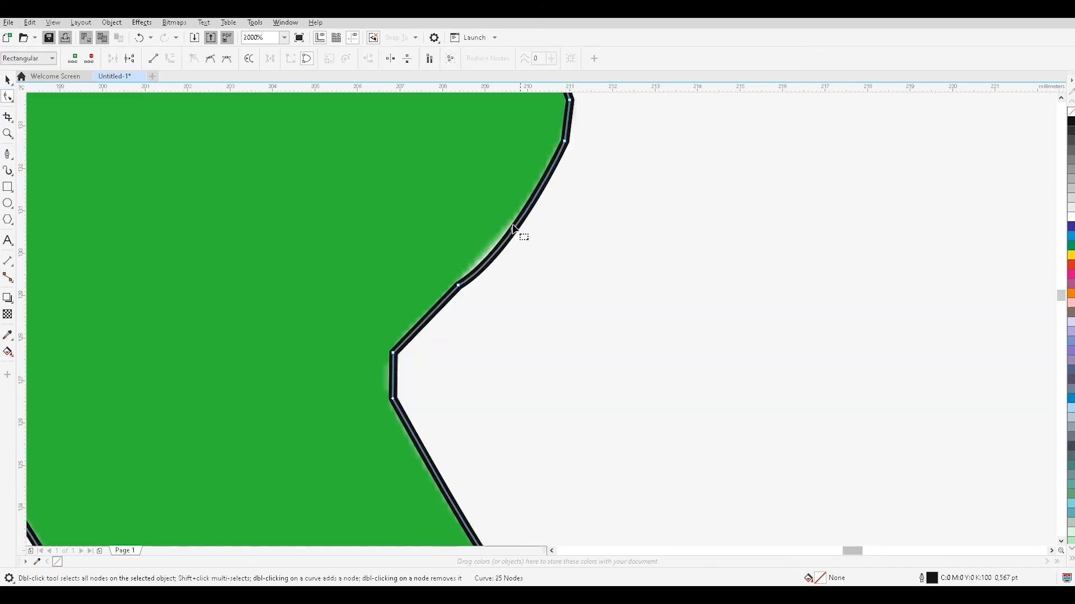
pyautogui.click(457, 286)
pyautogui.moveTo(512, 253); pyautogui.dragTo(550, 268)
pyautogui.click(598, 213)
pyautogui.click(536, 234)
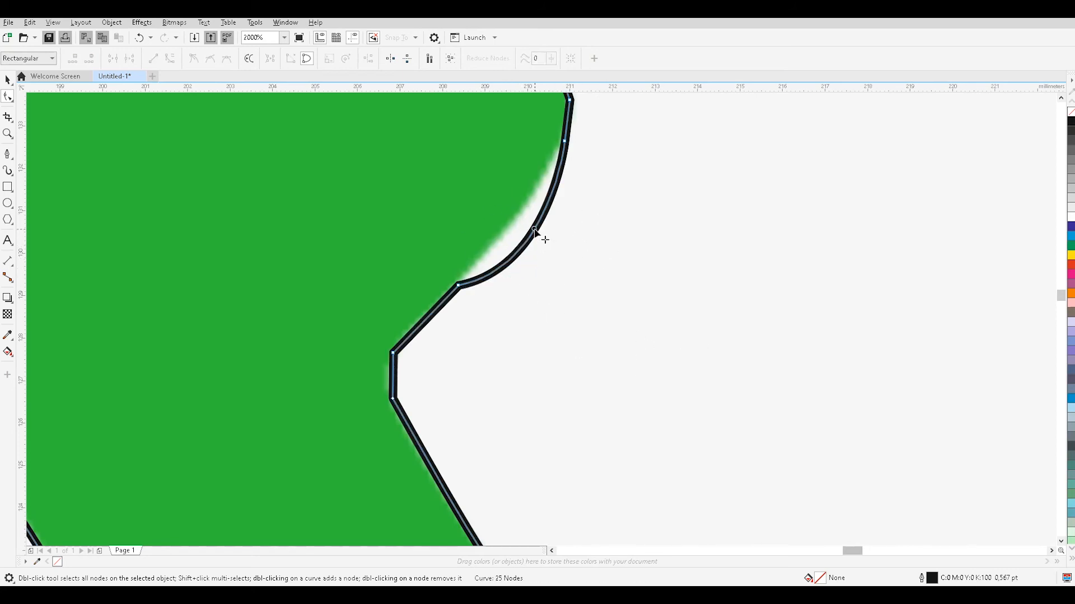
# Pull the curved segment below the handset's upper right corner in to the green edge and adjust the corner node's handle.
pyautogui.click(534, 230)
pyautogui.moveTo(534, 230); pyautogui.dragTo(518, 220)
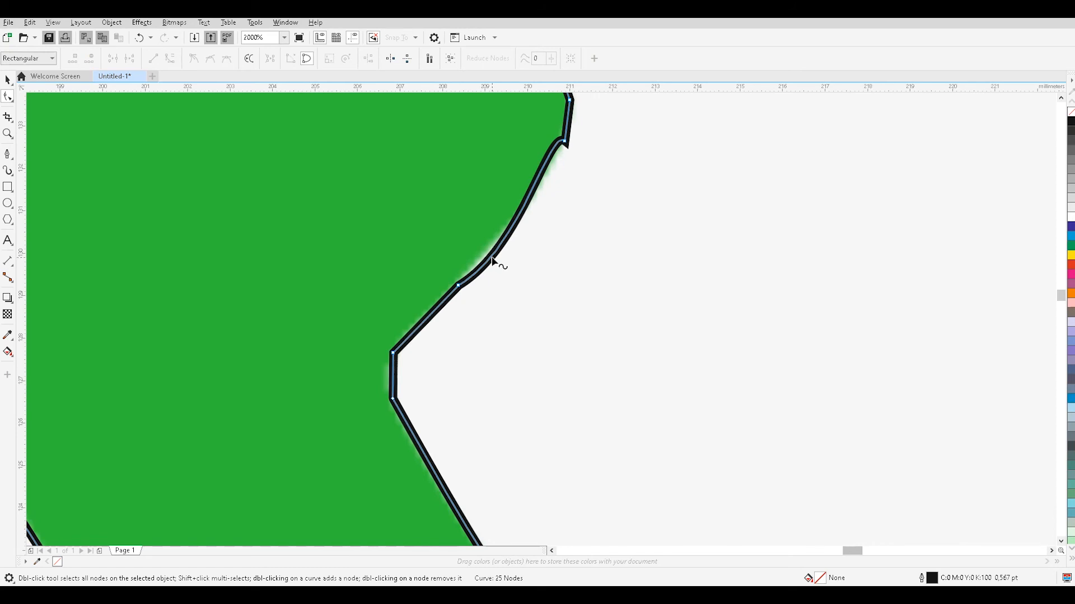
pyautogui.moveTo(492, 261); pyautogui.dragTo(485, 256)
pyautogui.click(565, 141)
pyautogui.moveTo(543, 128); pyautogui.dragTo(554, 163)
pyautogui.click(631, 201)
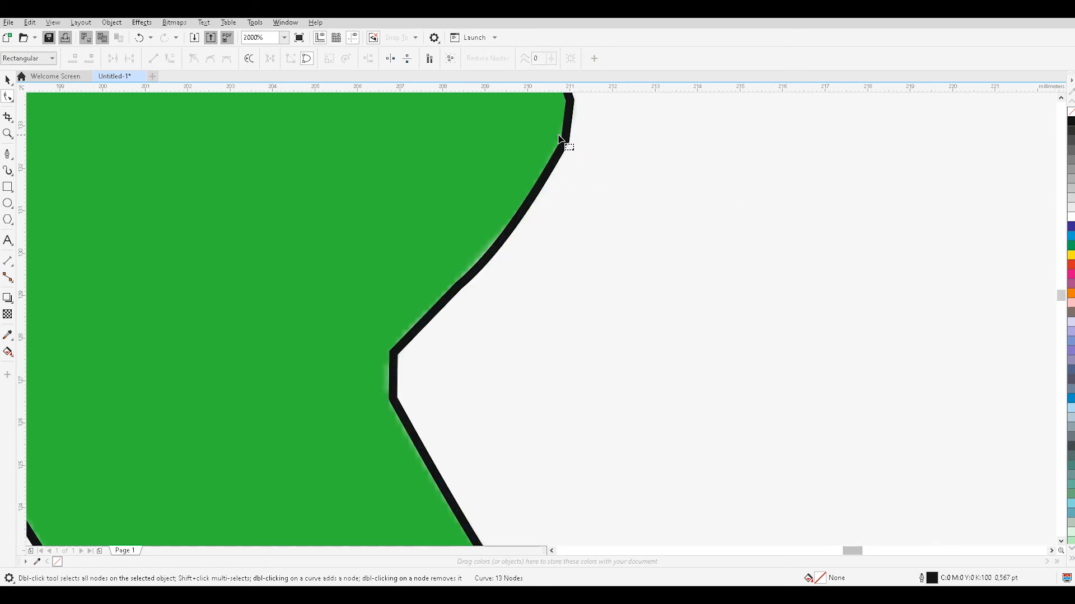
# Examine how closely the traced handset and ring outlines follow the edges of the whole logo.
pyautogui.scroll(-5, 554, 168)
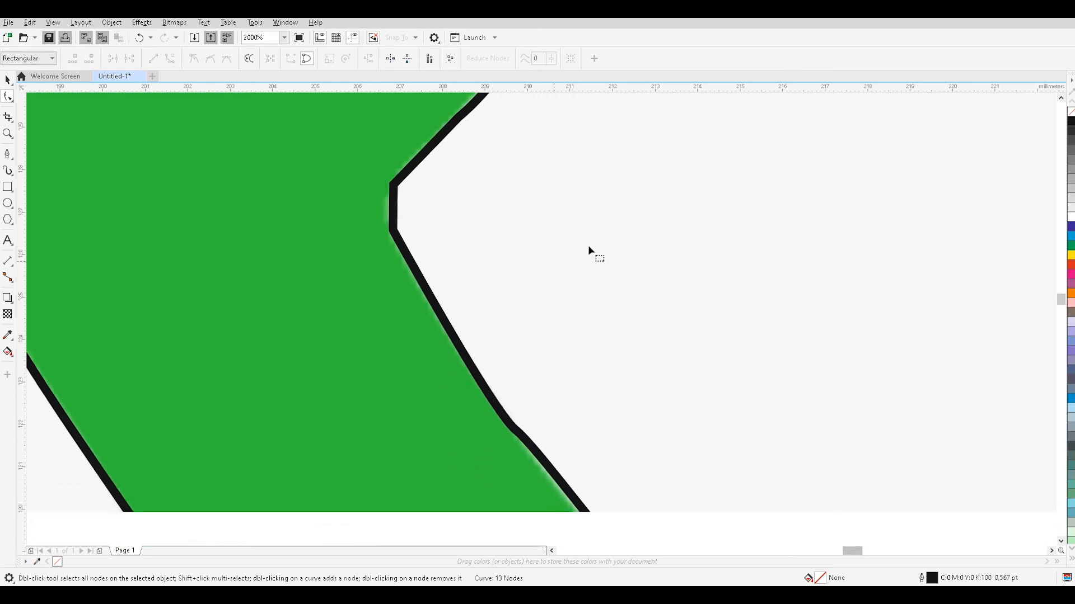
pyautogui.scroll(-3, 576, 251)
pyautogui.scroll(-1, 576, 208)
pyautogui.scroll(1, 536, 190)
pyautogui.scroll(-1, 398, 153)
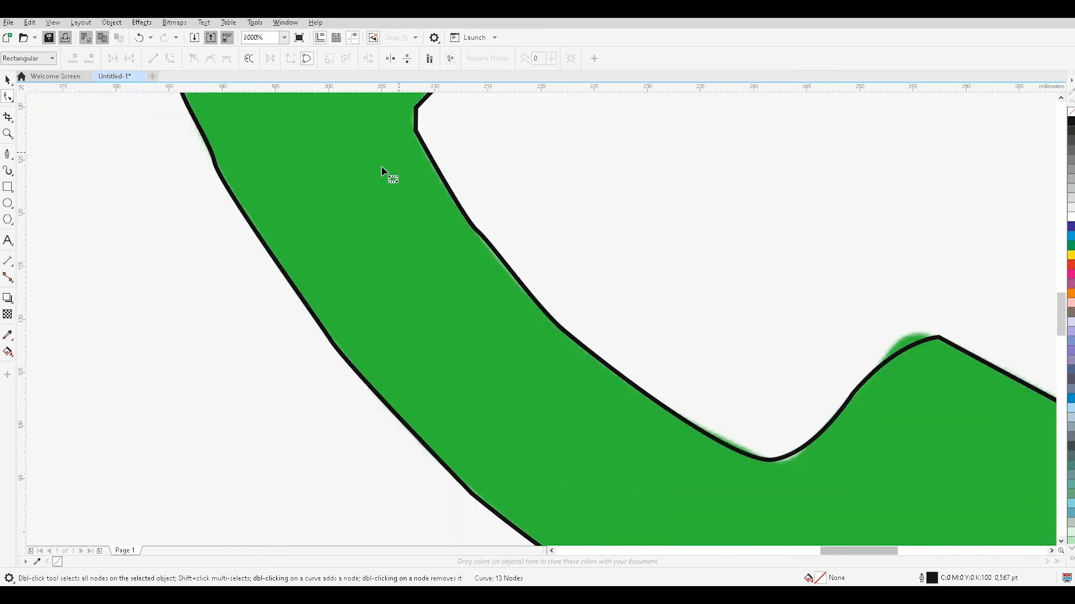
pyautogui.scroll(-2, 378, 166)
pyautogui.scroll(-4, 871, 225)
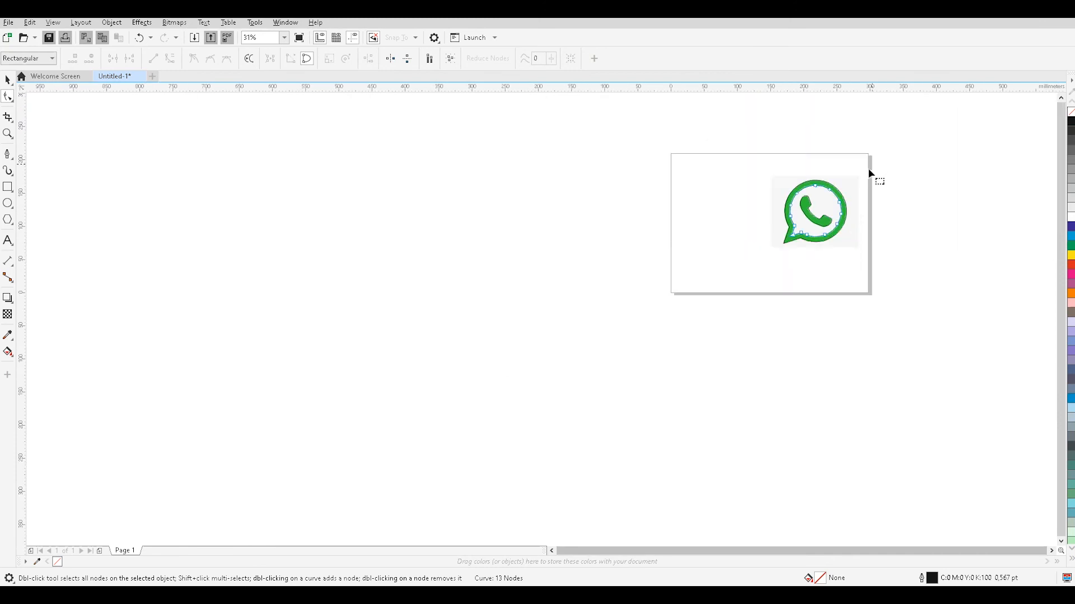
pyautogui.scroll(3, 876, 177)
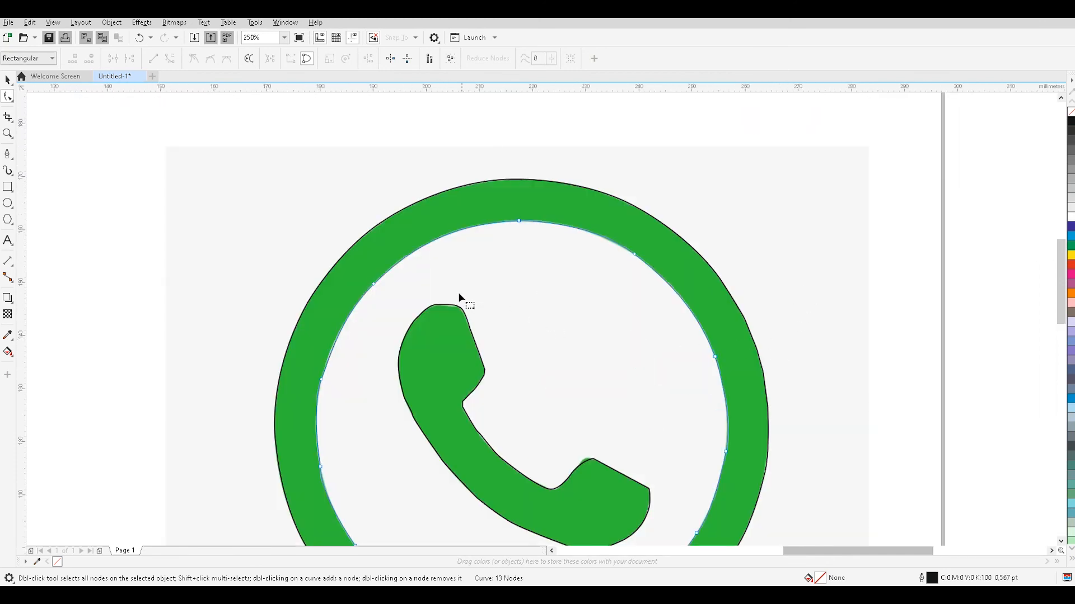
pyautogui.scroll(1, 458, 297)
pyautogui.scroll(-2, 498, 174)
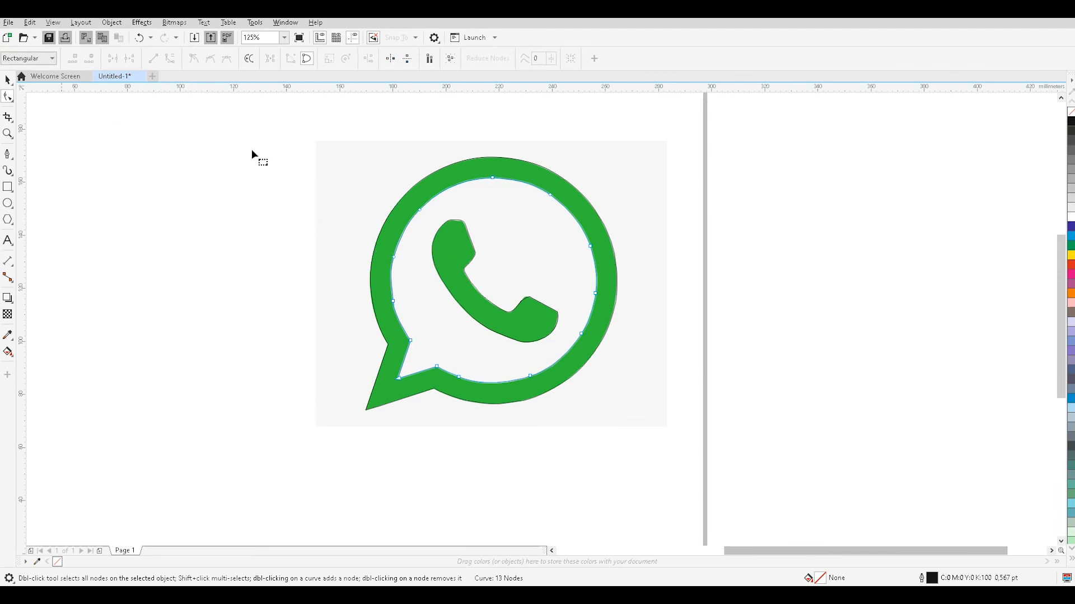
# Shift the node on the right side of the ring's outer outline inward so the curve follows the green edge.
pyautogui.scroll(1, 499, 278)
pyautogui.scroll(1, 612, 319)
pyautogui.scroll(1, 468, 331)
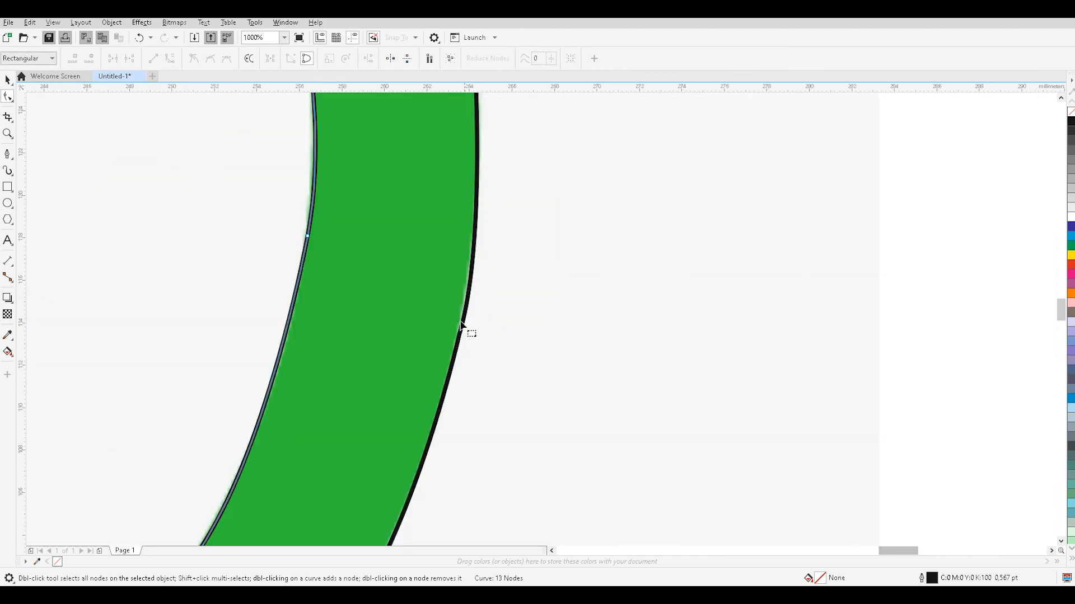
pyautogui.click(460, 326)
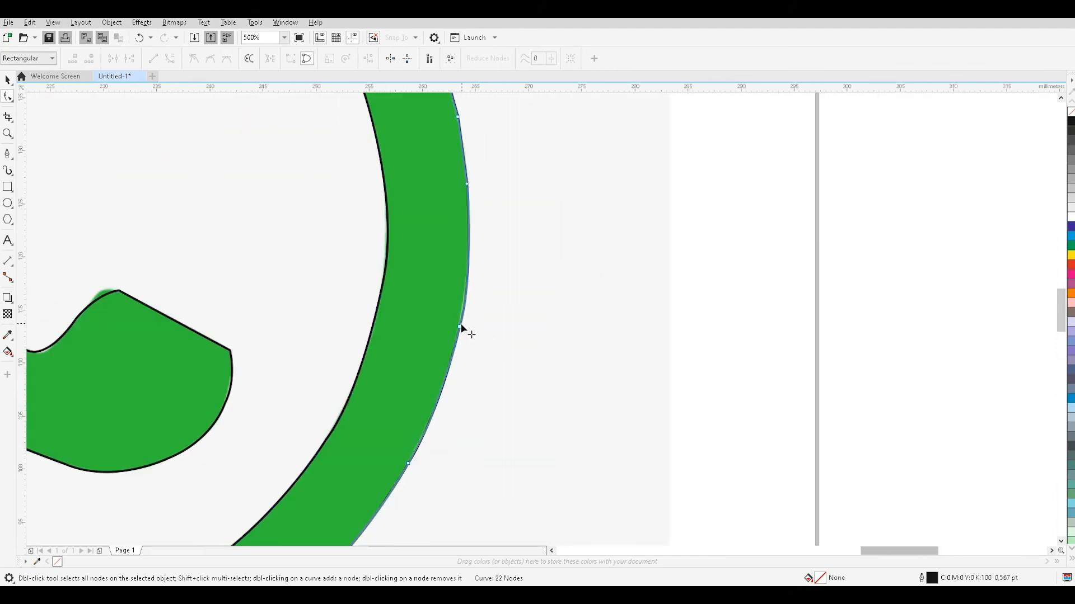
pyautogui.moveTo(460, 326); pyautogui.dragTo(457, 327)
pyautogui.click(492, 356)
pyautogui.click(458, 336)
pyautogui.click(458, 330)
pyautogui.click(474, 344)
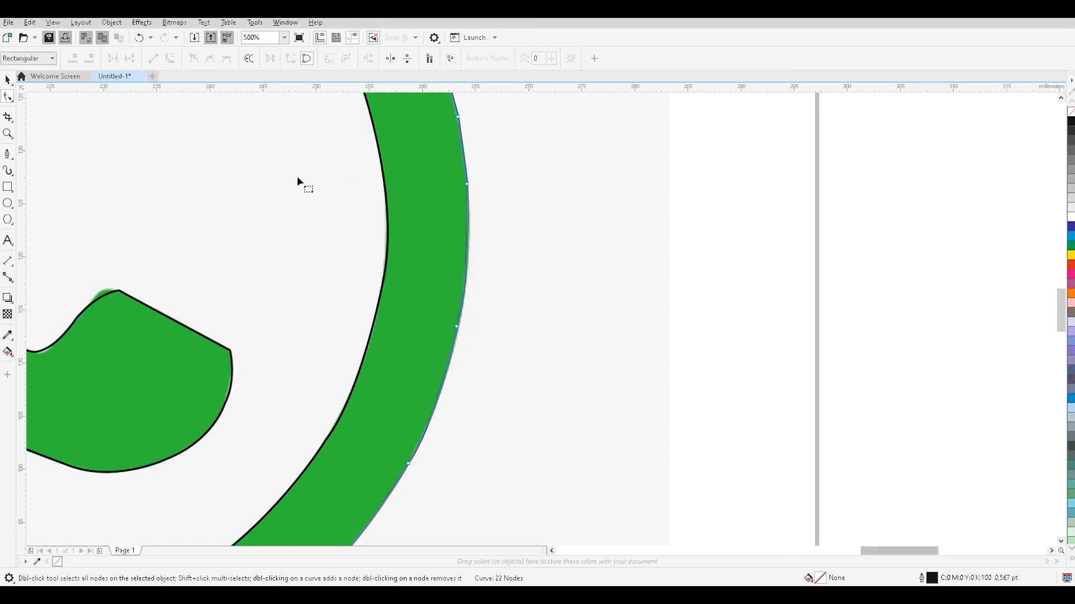
# Examine the nodes and fit of the ring's outer outline and the handset outline over the whole logo.
pyautogui.scroll(-6, 263, 180)
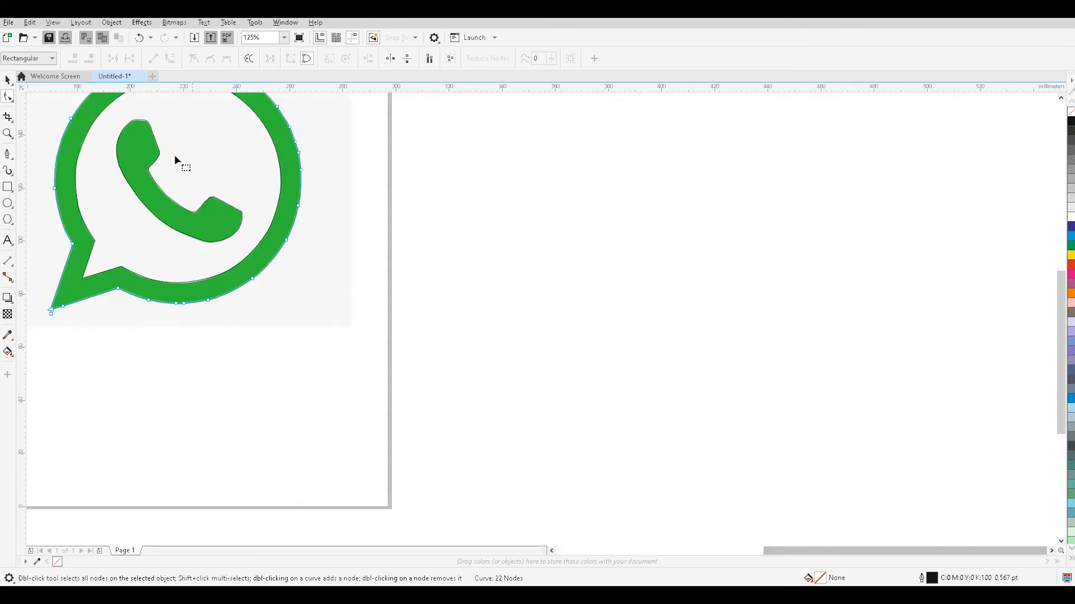
pyautogui.scroll(-3, 162, 141)
pyautogui.scroll(3, 116, 138)
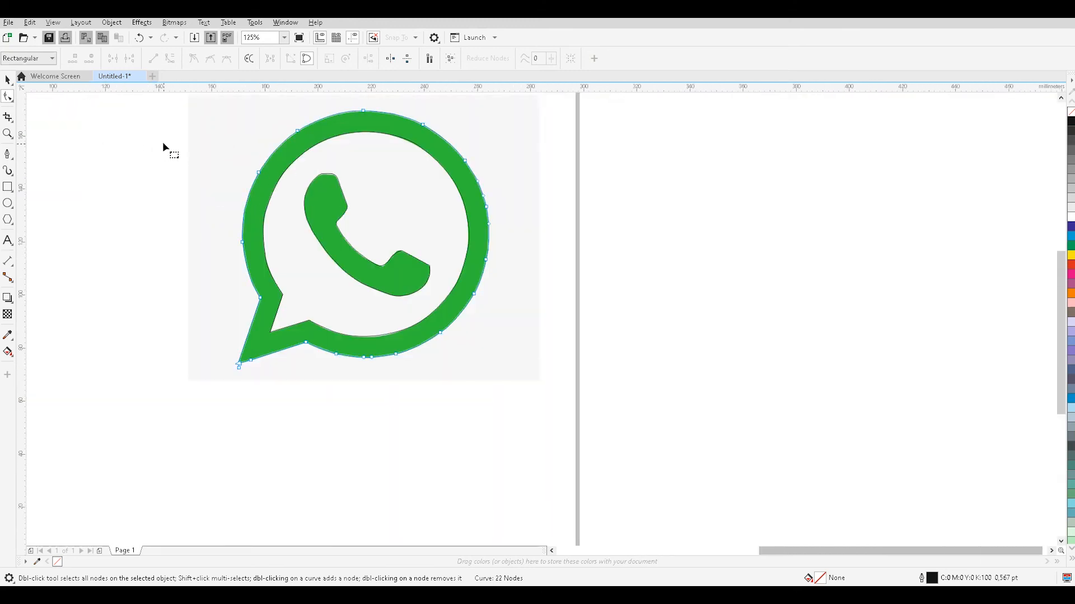
pyautogui.scroll(1, 132, 119)
pyautogui.scroll(-2, 261, 157)
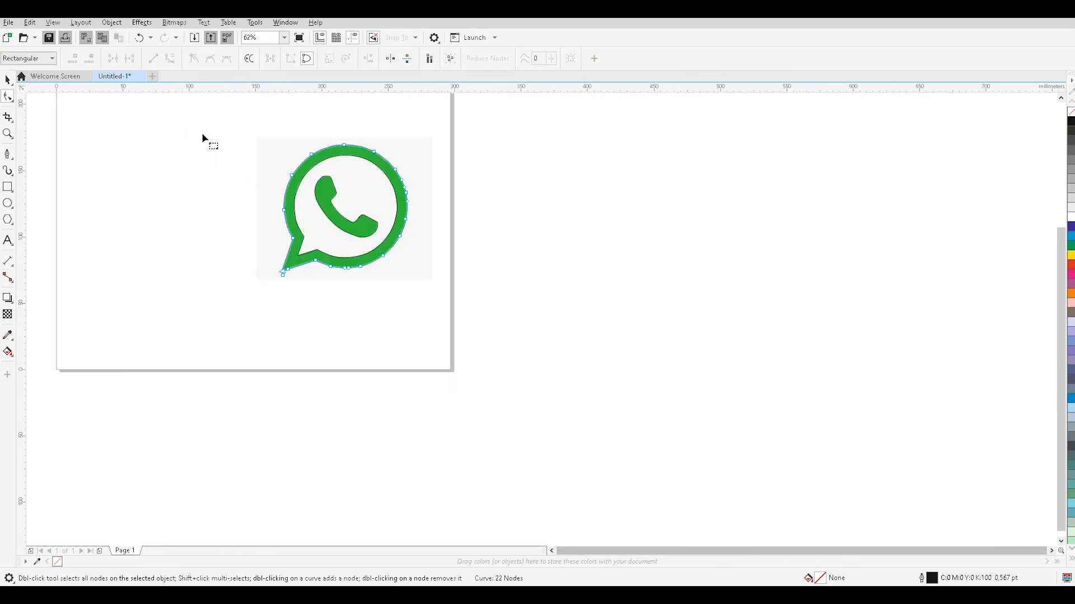
pyautogui.moveTo(418, 273); pyautogui.dragTo(432, 293)
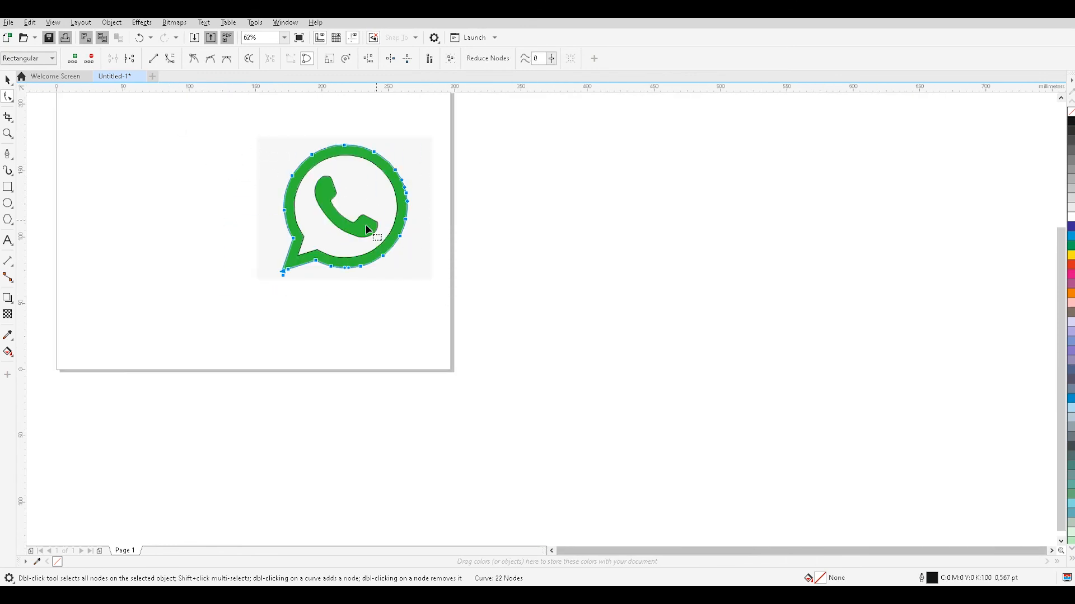
pyautogui.click(271, 177)
pyautogui.moveTo(453, 287); pyautogui.dragTo(232, 122)
pyautogui.click(376, 227)
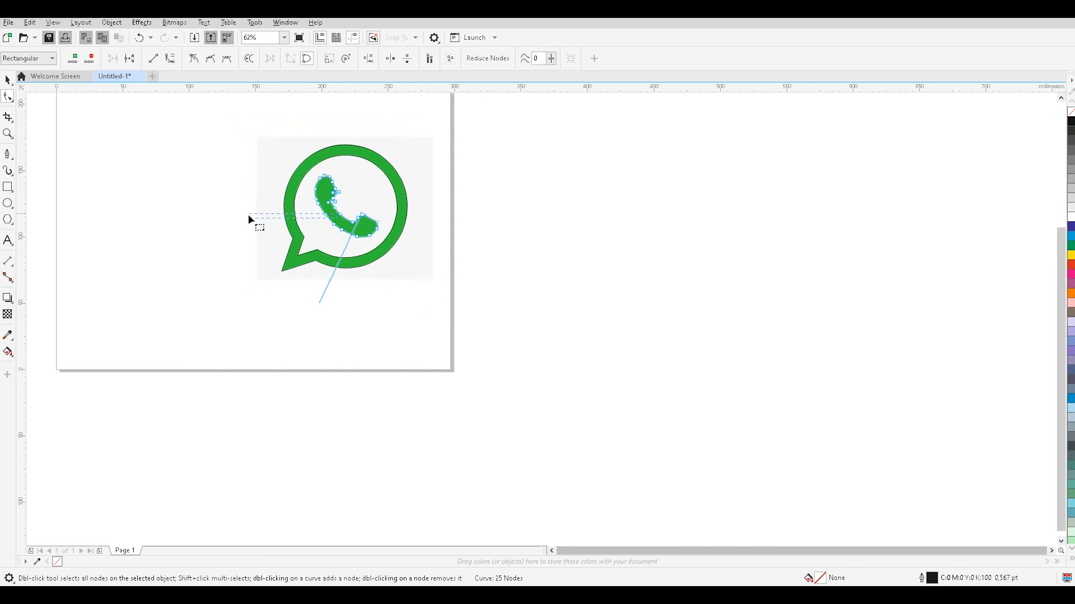
pyautogui.click(334, 220)
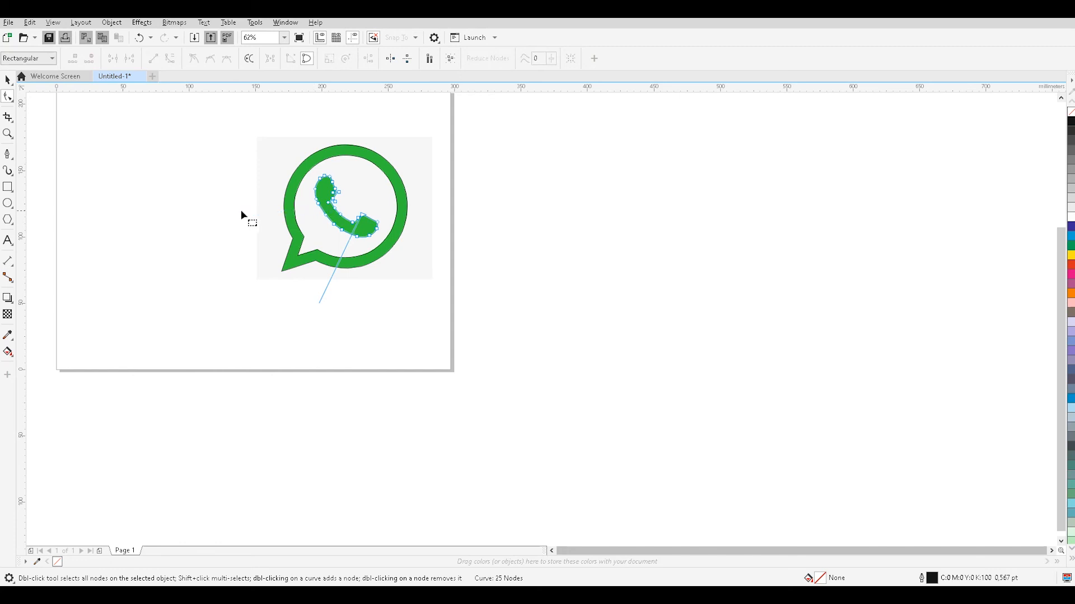
# Move the handset outline and the ring's outer outline off the picture onto the blank page area to its left.
pyautogui.click(8, 80)
pyautogui.moveTo(342, 189); pyautogui.dragTo(192, 189)
pyautogui.click(297, 210)
pyautogui.moveTo(297, 201); pyautogui.dragTo(141, 199)
# Move the ring's inner outline off the picture and centre it inside the outer outline, around the handset.
pyautogui.click(324, 202)
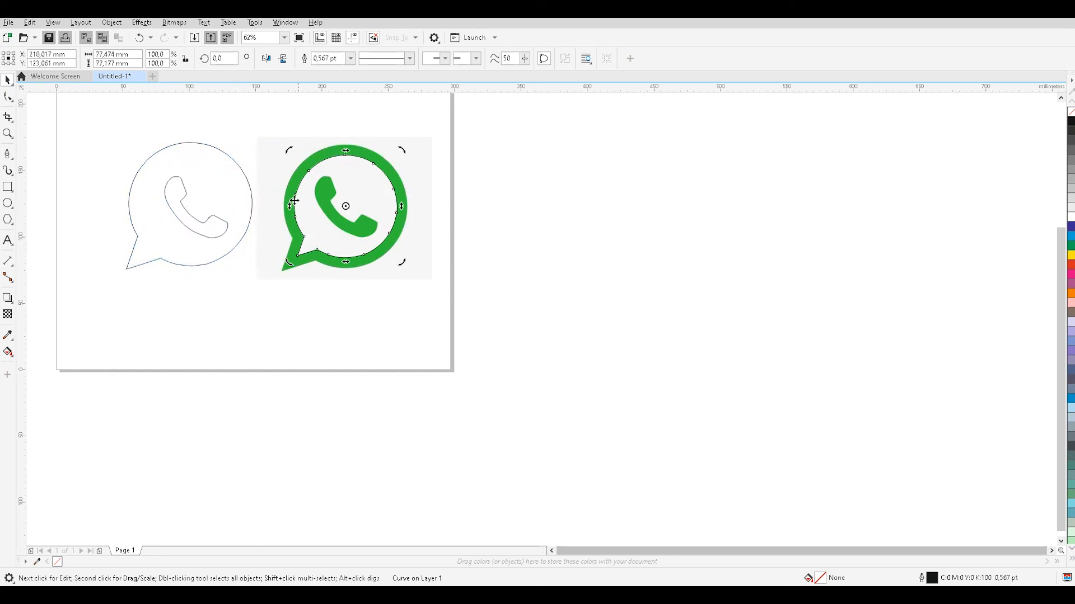
pyautogui.moveTo(290, 191); pyautogui.dragTo(159, 189)
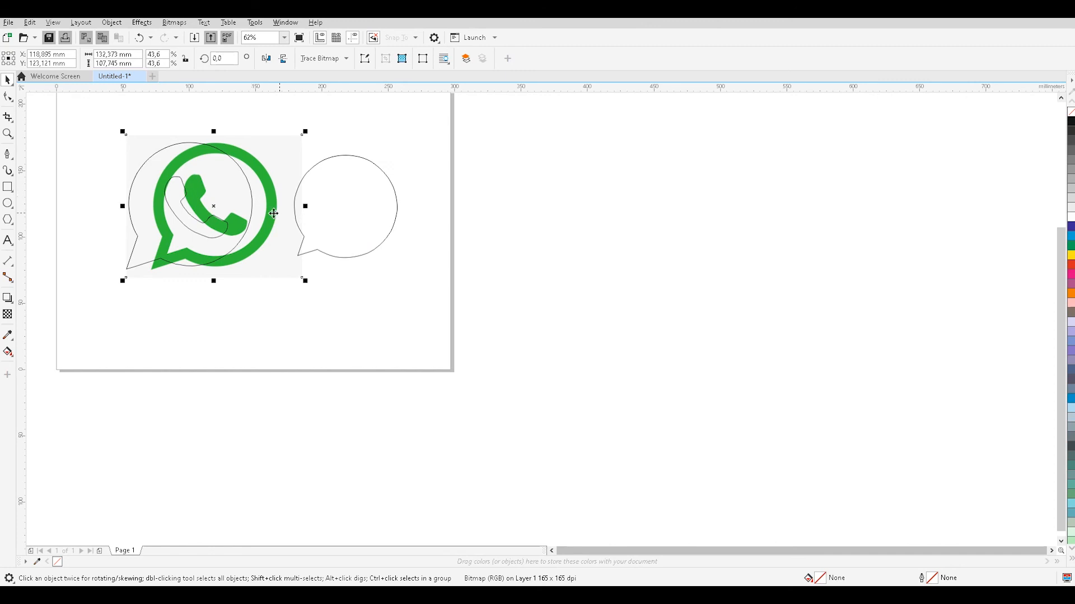
pyautogui.hotkey('ctrl', 'z')
pyautogui.click(304, 253)
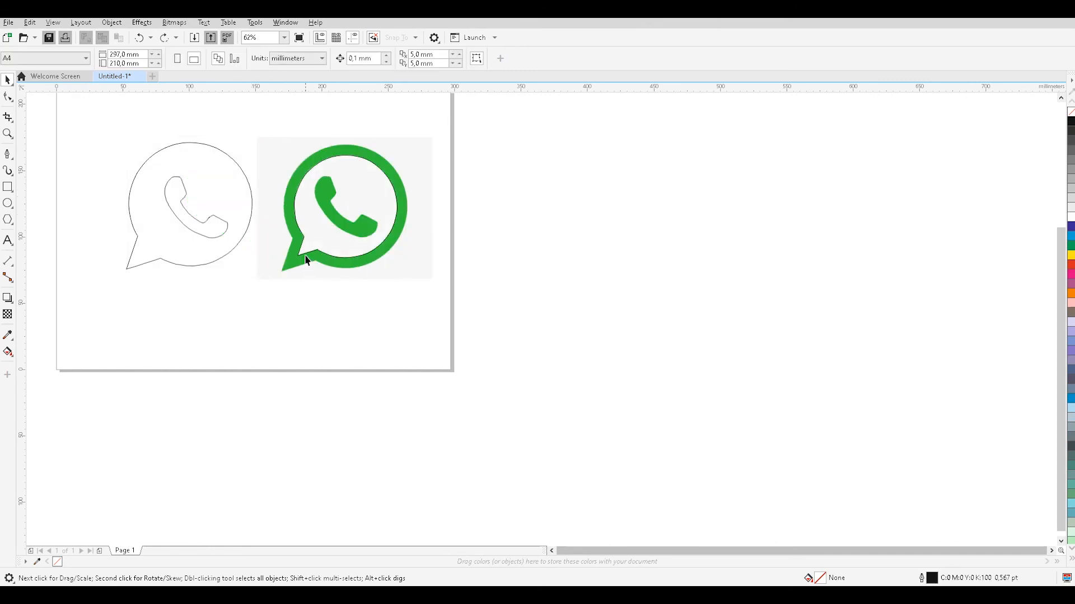
pyautogui.moveTo(299, 240); pyautogui.dragTo(144, 240)
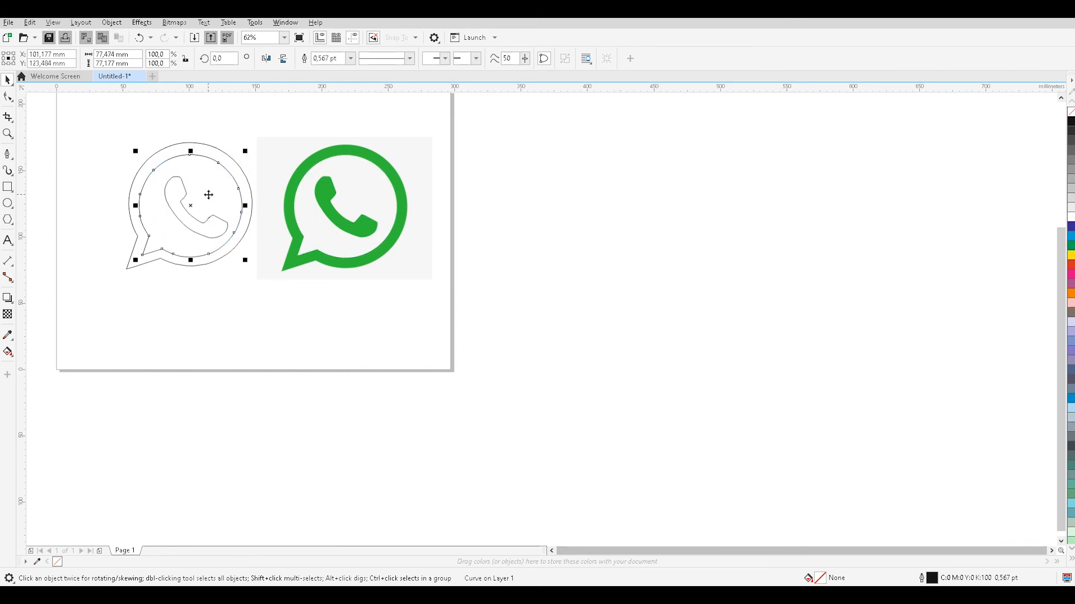
pyautogui.moveTo(223, 175); pyautogui.dragTo(226, 172)
pyautogui.scroll(3, 168, 165)
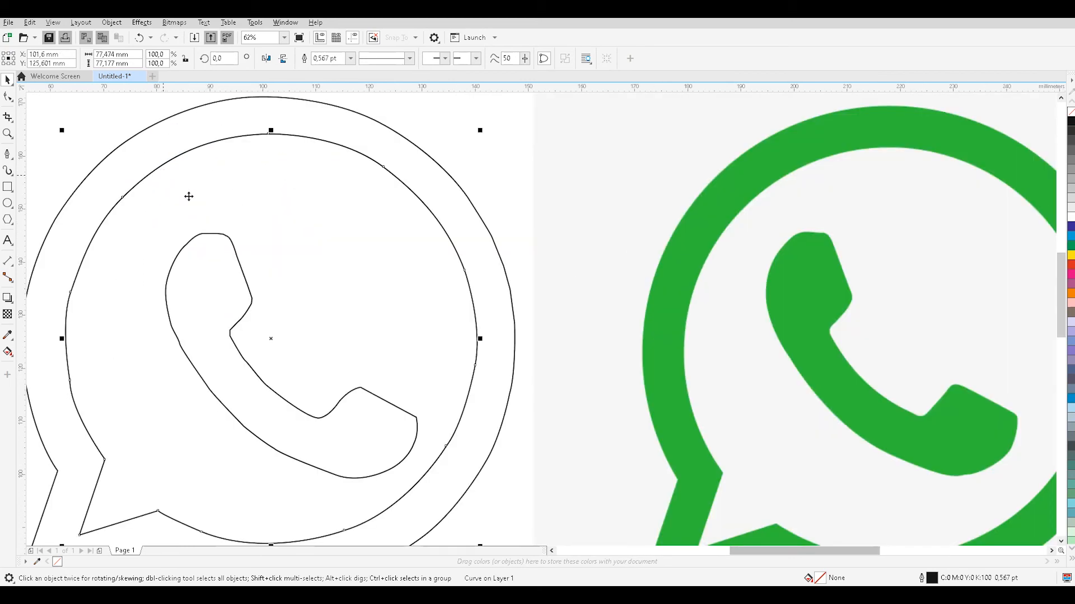
pyautogui.scroll(-2, 290, 235)
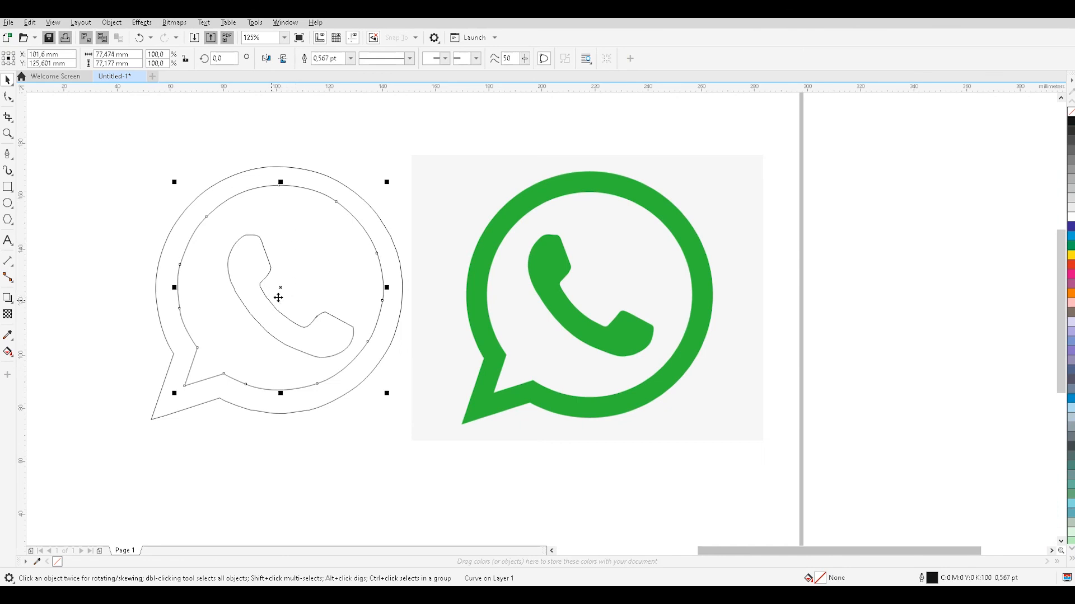
pyautogui.moveTo(277, 303); pyautogui.dragTo(274, 303)
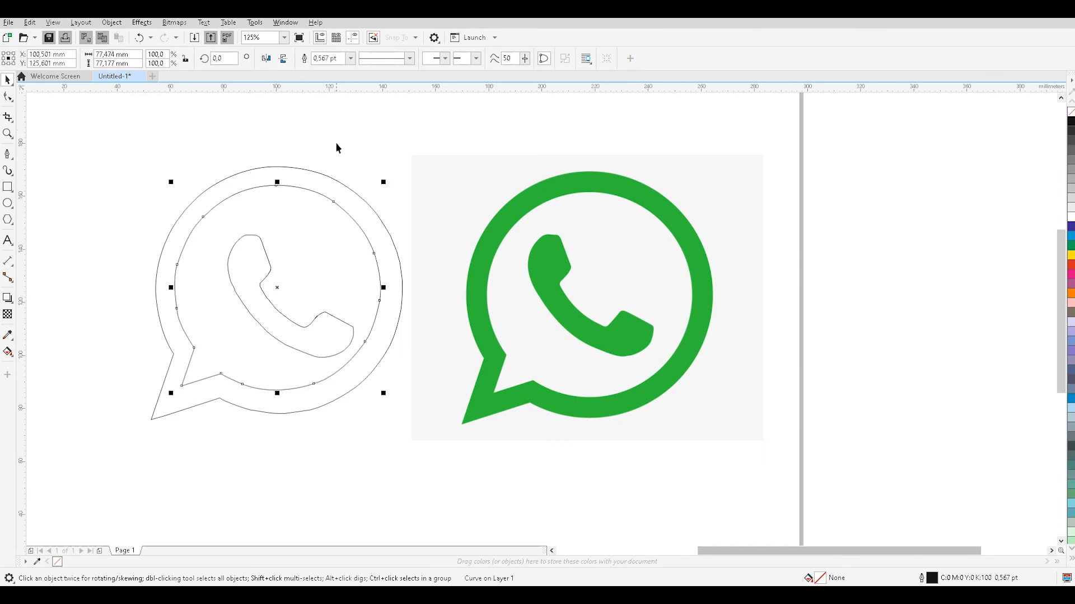
pyautogui.click(341, 122)
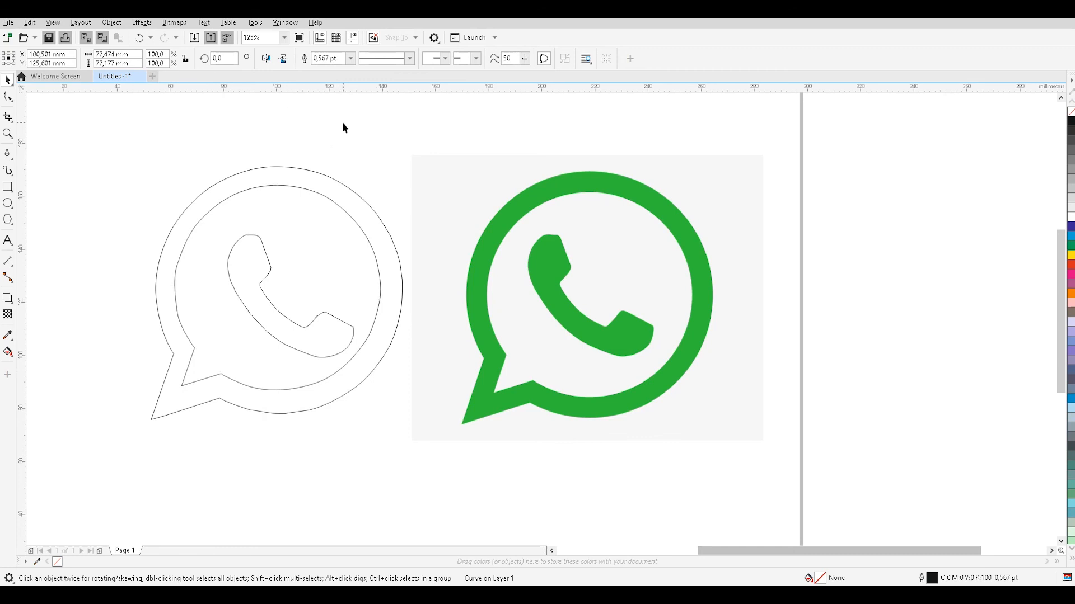
# Sample the logo's green with the Color Eyedropper and fill the handset and the outer bubble shape with it.
pyautogui.click(12, 341)
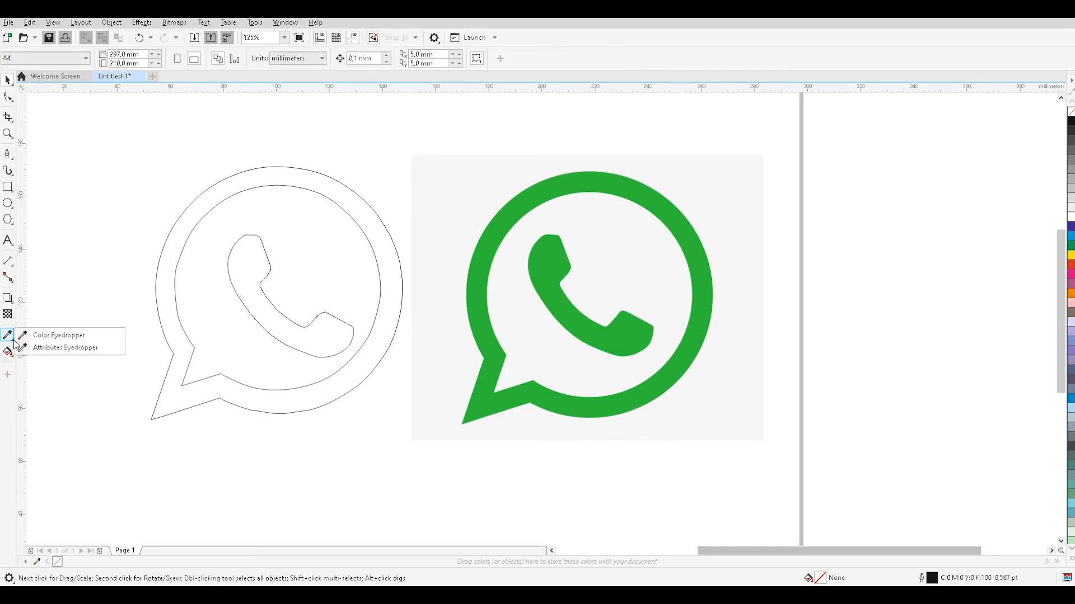
pyautogui.click(68, 336)
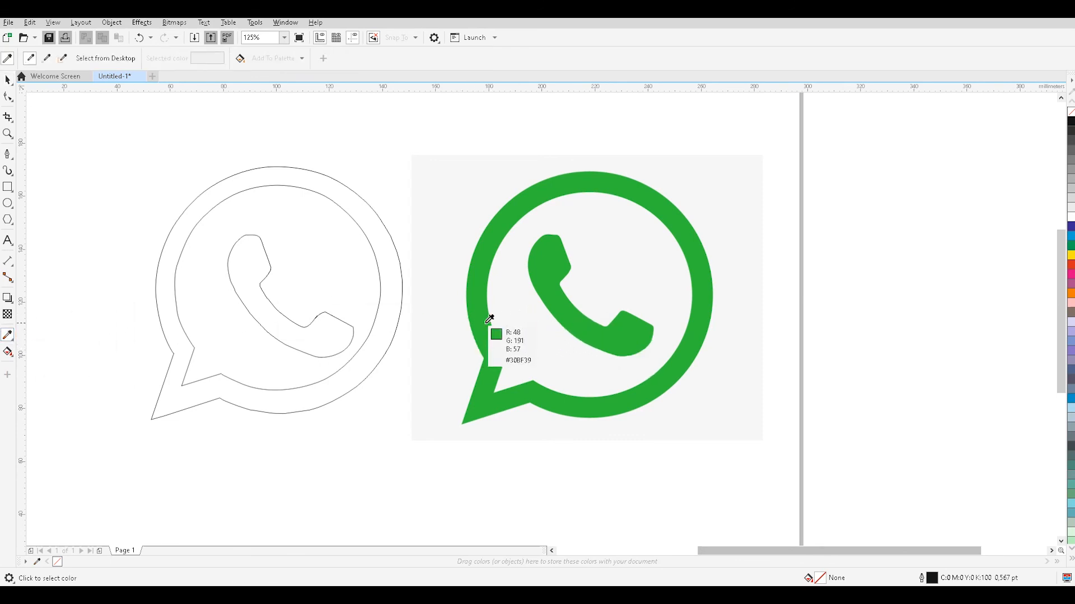
pyautogui.press('alt')
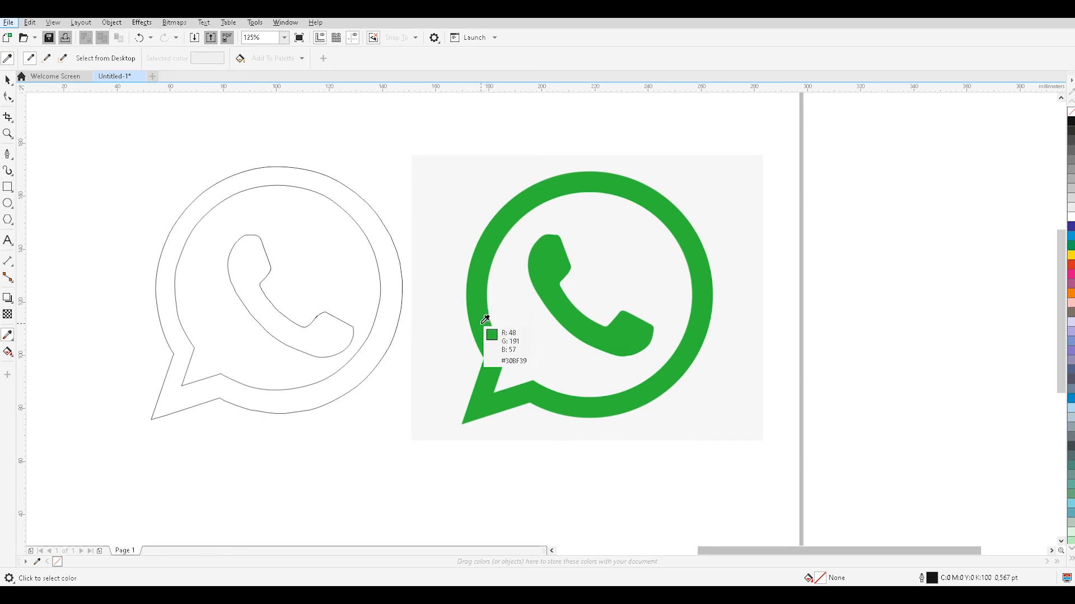
pyautogui.click(484, 319)
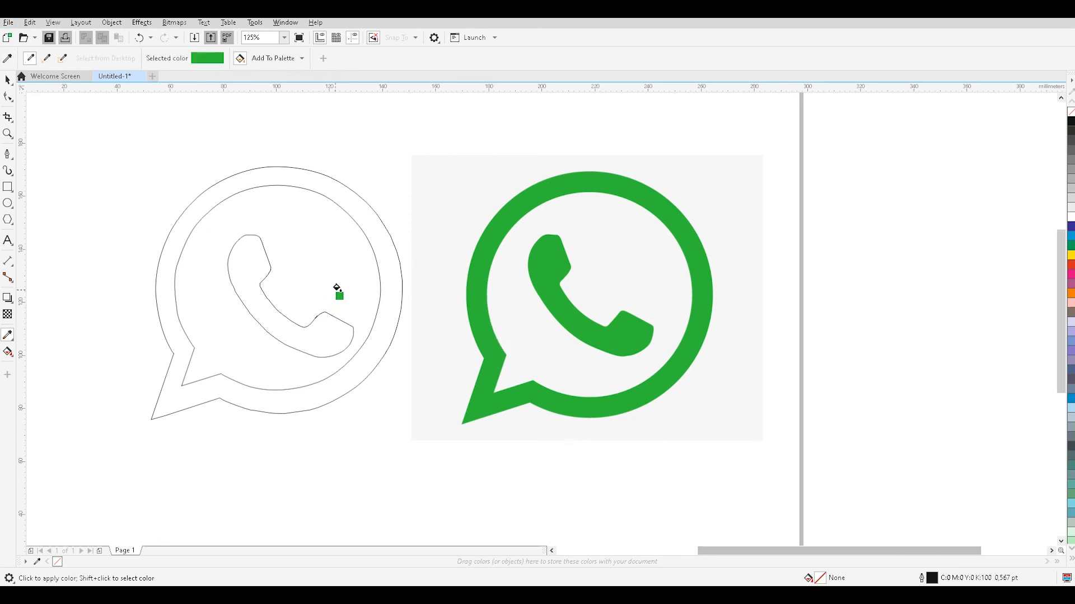
pyautogui.click(247, 283)
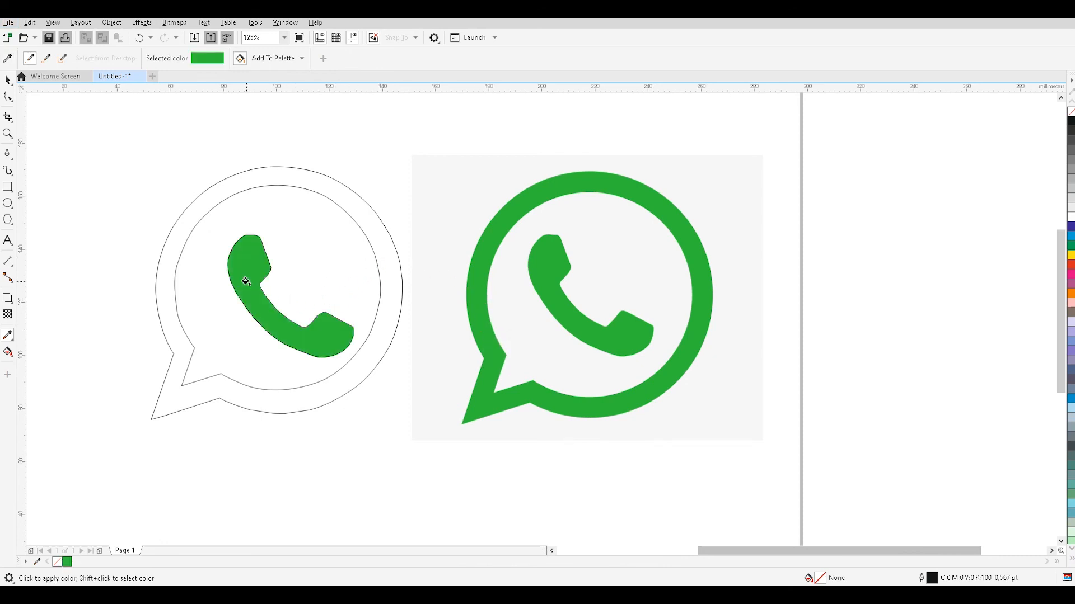
pyautogui.click(384, 323)
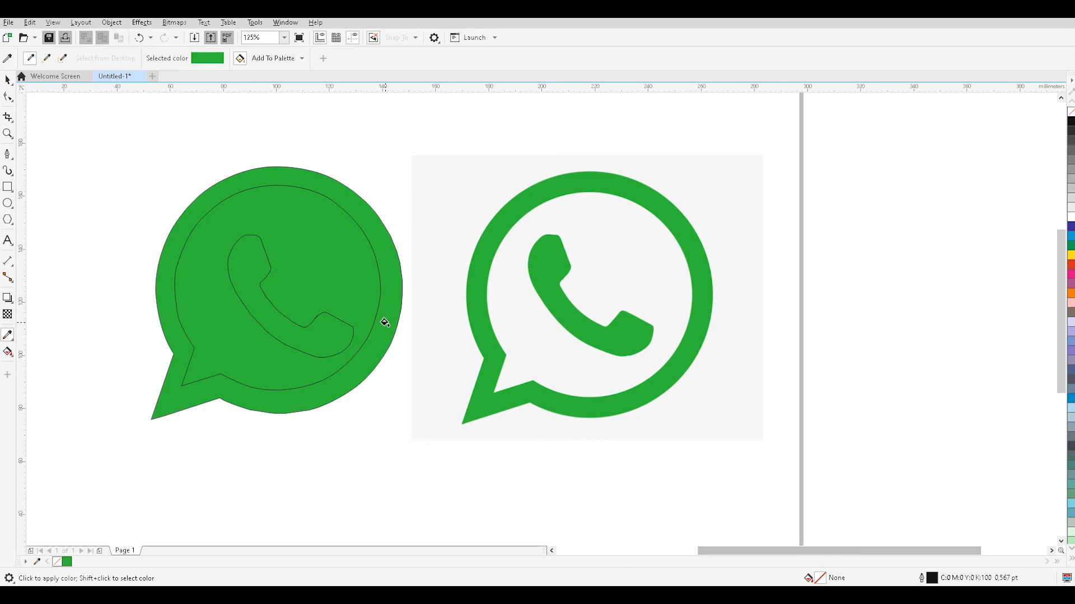
# Apply the sampled green to the outer bubble shape's outline and keep its green fill.
pyautogui.hotkey('ctrl', 'z')
pyautogui.hotkey('ctrl', 'shift', 'z')
pyautogui.hotkey('ctrl', 'z')
pyautogui.hotkey('ctrl', 'shift', 'z')
pyautogui.hotkey('ctrl', 'z')
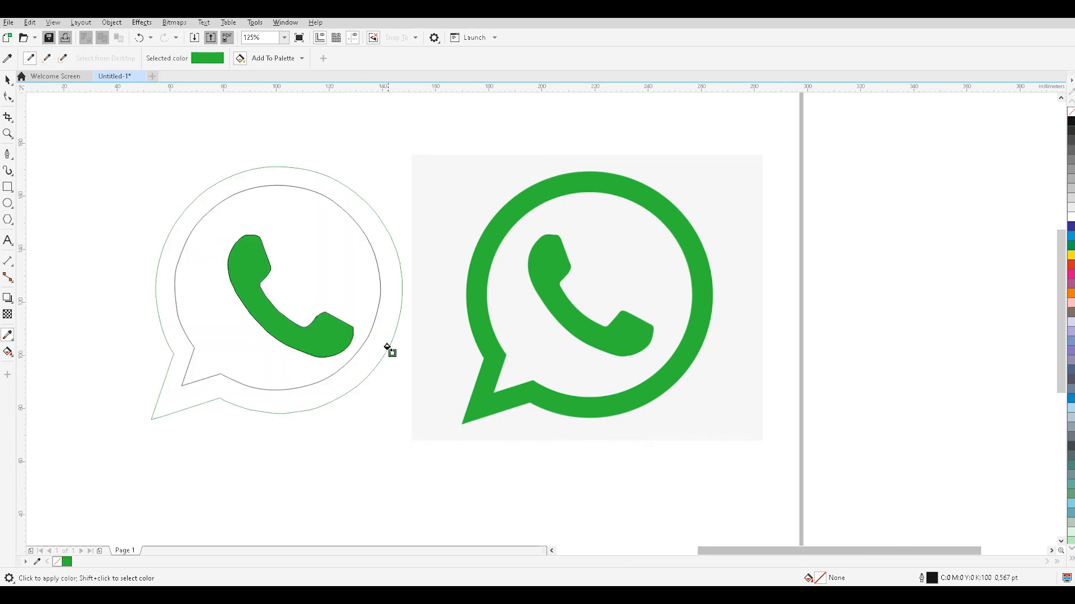
pyautogui.hotkey('ctrl', 'shift', 'z')
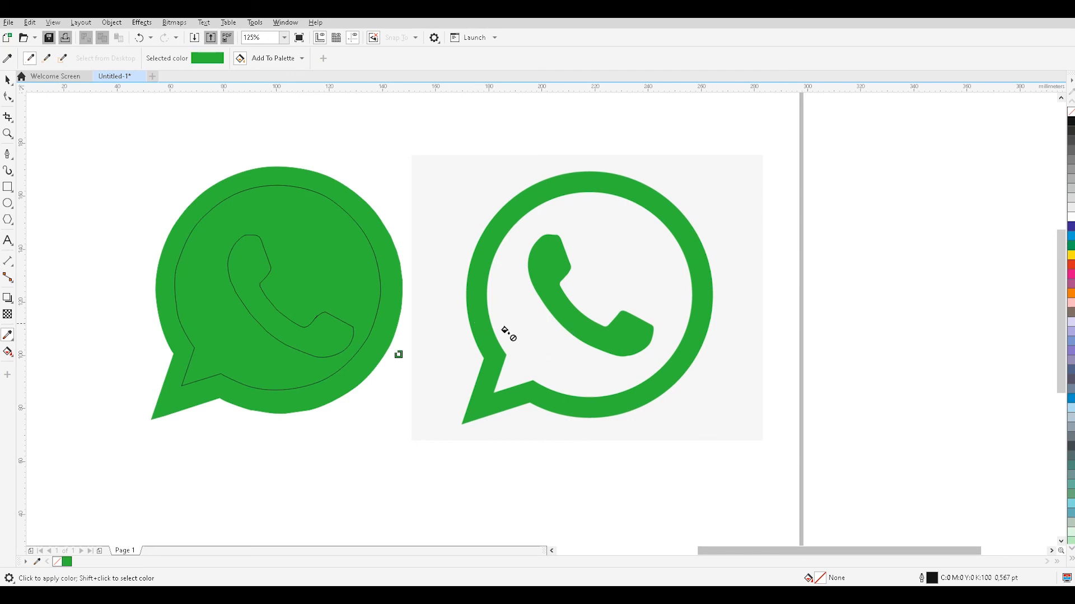
# Sample the picture's light gray background with the Color Eyedropper and fill the inner bubble shape with it.
pyautogui.click(8, 335)
pyautogui.click(9, 347)
pyautogui.click(10, 338)
pyautogui.click(52, 337)
pyautogui.click(507, 329)
pyautogui.click(345, 294)
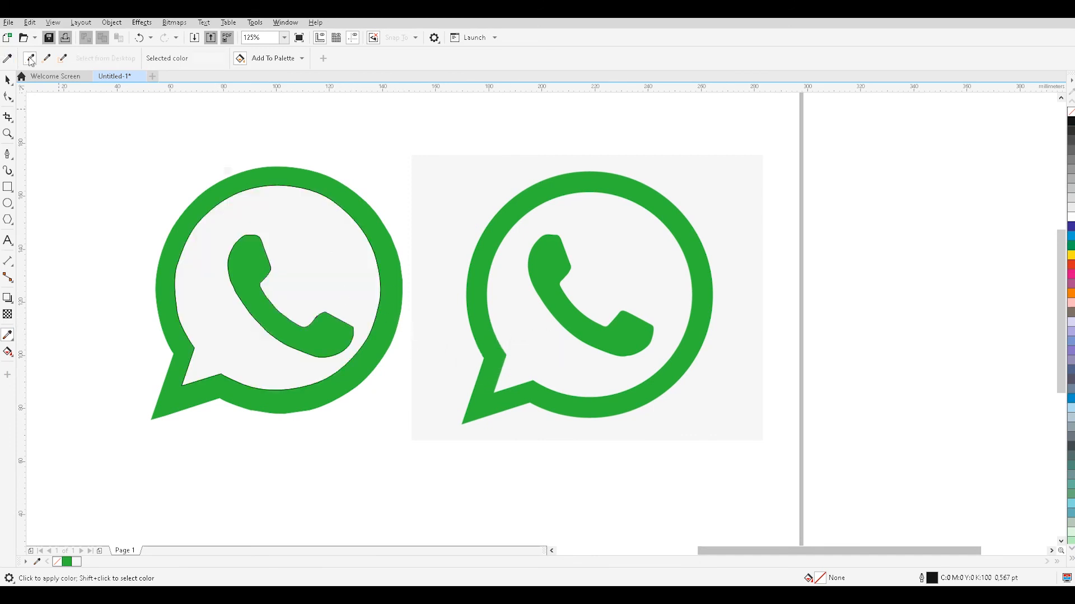
# Move the green handset slightly up and to the left to centre it within the inner bubble shape.
pyautogui.click(8, 80)
pyautogui.click(274, 336)
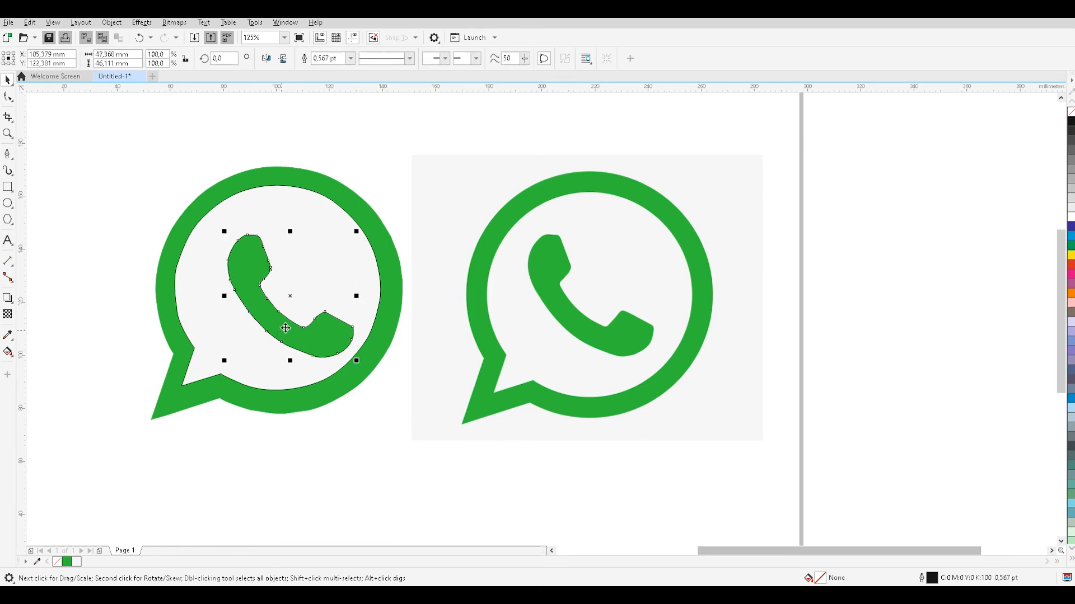
pyautogui.press('Left')
pyautogui.press('Left')
pyautogui.press('Left')
pyautogui.press('Left')
pyautogui.press('Up')
pyautogui.press('Up')
pyautogui.press('Up')
pyautogui.press('Up')
pyautogui.press('Up')
pyautogui.press('Up')
pyautogui.press('Left')
pyautogui.press('Left')
pyautogui.press('Left')
pyautogui.press('Left')
pyautogui.press('Left')
pyautogui.press('Left')
pyautogui.press('Left')
pyautogui.press('Left')
pyautogui.press('Left')
pyautogui.press('Left')
pyautogui.press('Left')
pyautogui.press('Left')
pyautogui.press('Left')
pyautogui.press('Left')
pyautogui.press('Left')
pyautogui.press('Left')
pyautogui.press('Left')
pyautogui.moveTo(261, 310); pyautogui.dragTo(256, 300)
# Shift the light gray inner shape slightly right and down to even out the green ring's width.
pyautogui.doubleClick(259, 383)
pyautogui.click(329, 442)
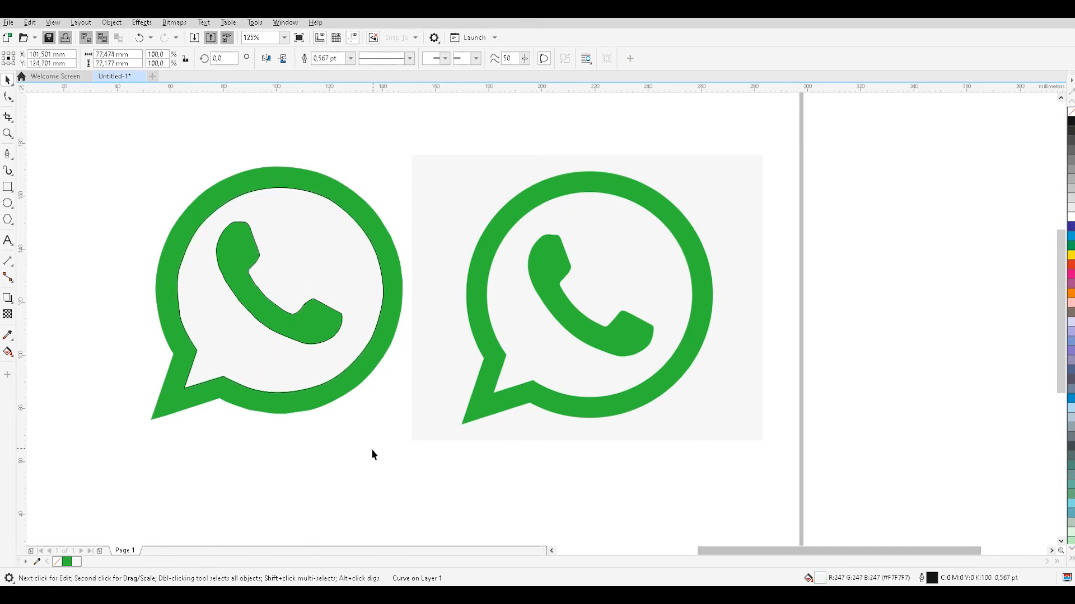
pyautogui.click(233, 355)
pyautogui.press('Up')
pyautogui.click(298, 426)
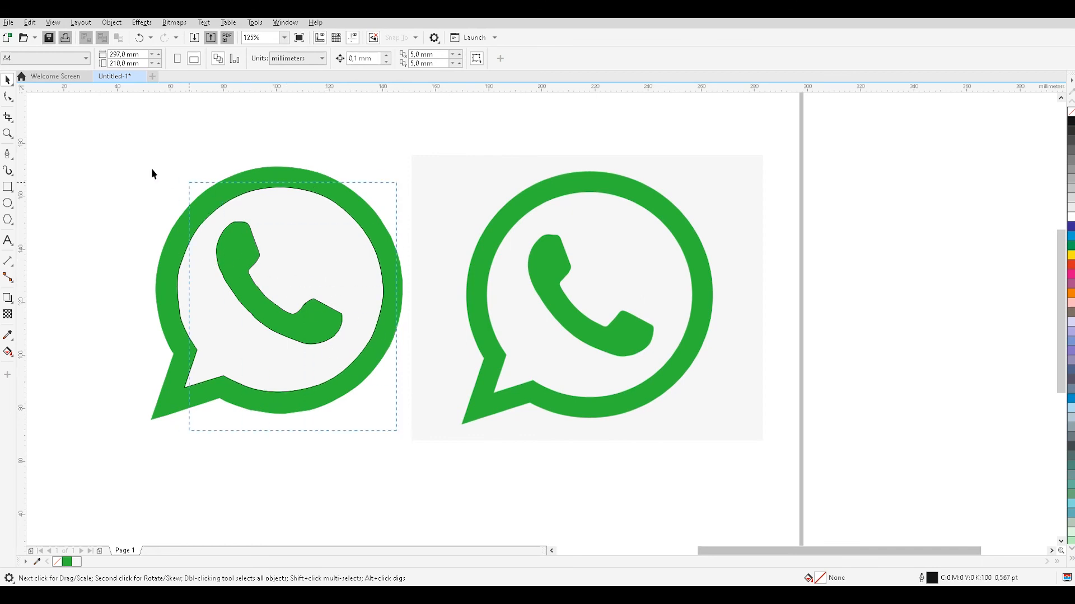
# Select all three shapes of the redrawn logo together.
pyautogui.moveTo(168, 180); pyautogui.dragTo(426, 441)
pyautogui.click(405, 458)
pyautogui.moveTo(61, 106); pyautogui.dragTo(291, 356)
pyautogui.moveTo(409, 477); pyautogui.dragTo(409, 478)
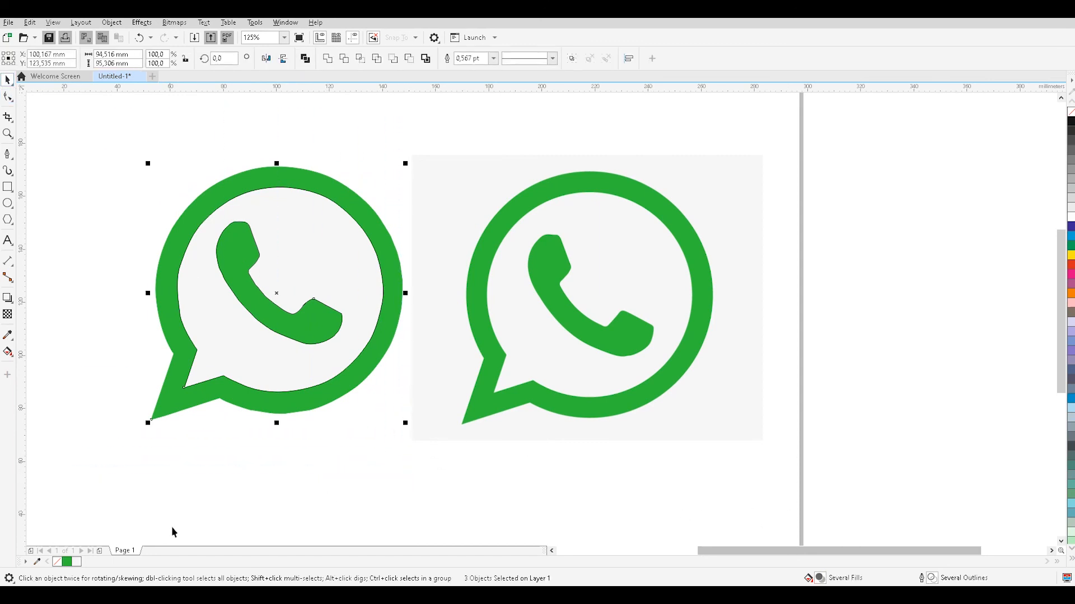
pyautogui.click(1057, 562)
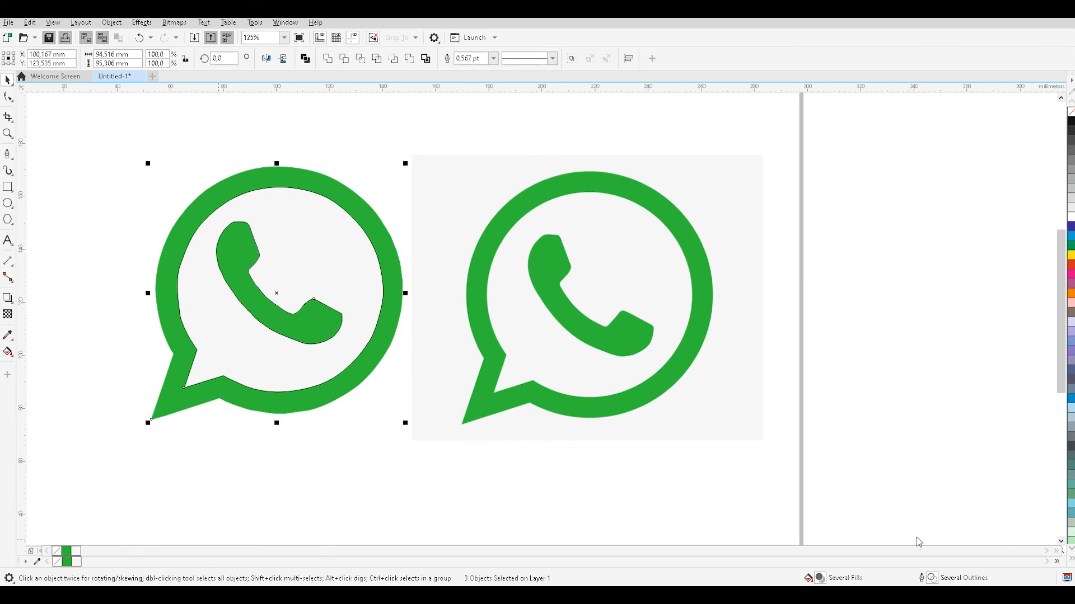
pyautogui.click(58, 553)
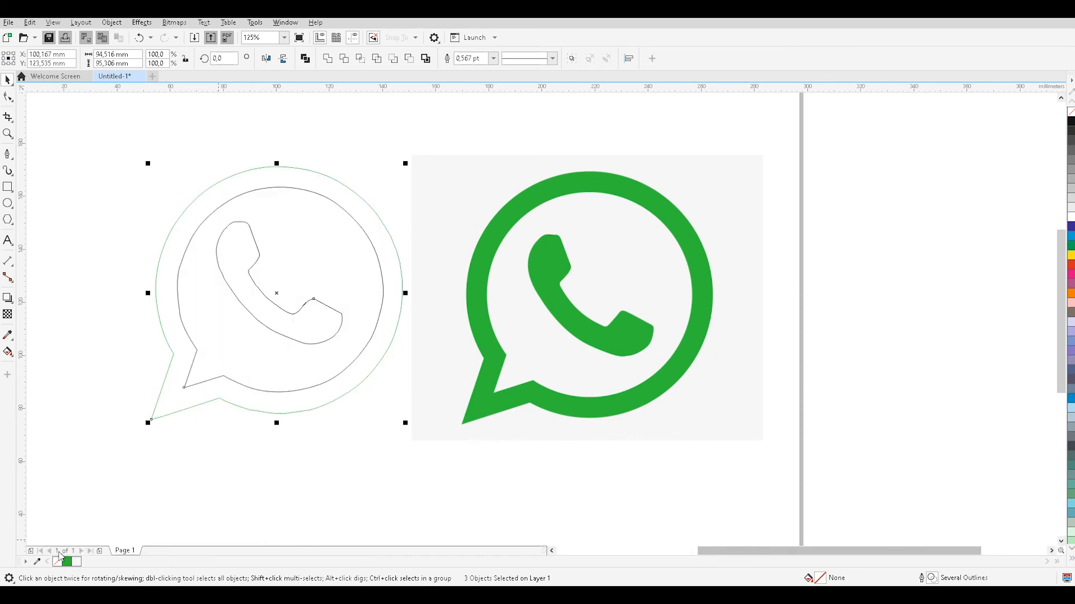
pyautogui.hotkey('ctrl', 'z')
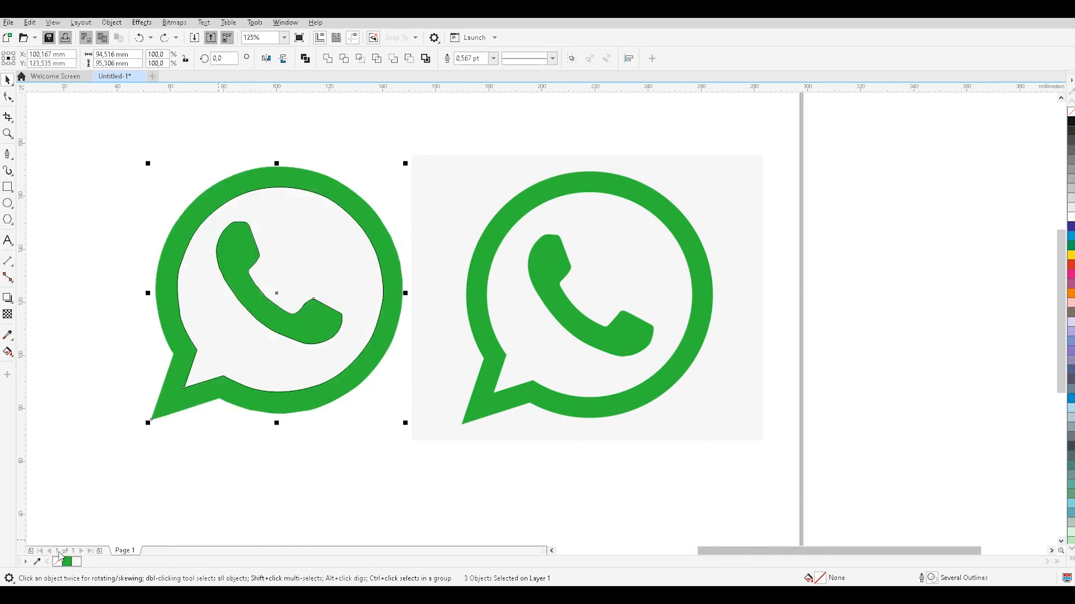
# Remove the outline colour from the three selected logo shapes and deselect them.
pyautogui.click(1057, 562)
pyautogui.rightClick(57, 552)
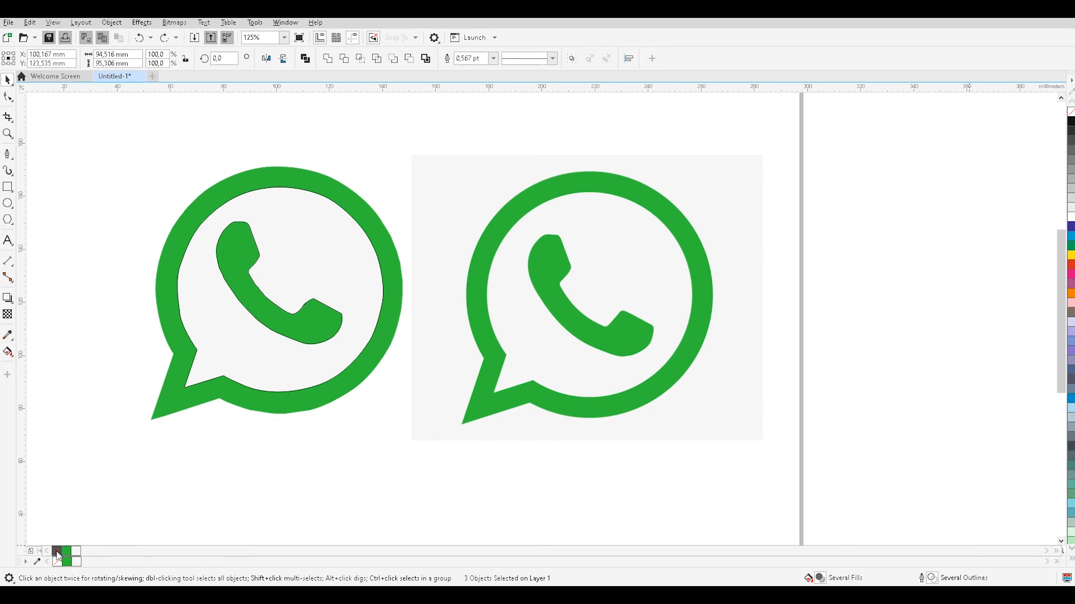
pyautogui.click(341, 484)
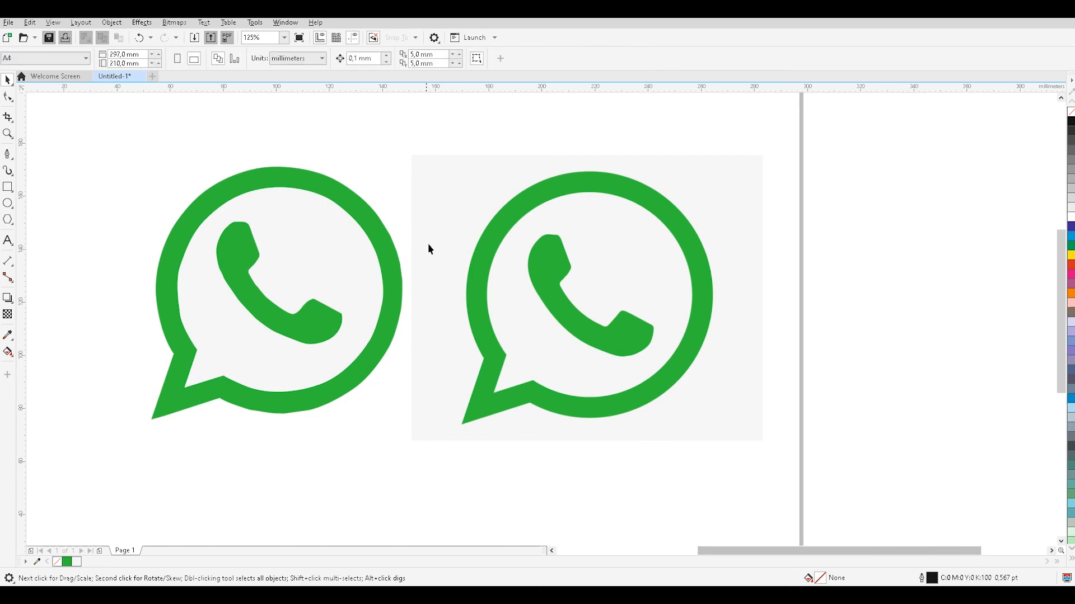
# Move the source picture left so its green ring sits close beside the redrawn logo's right edge.
pyautogui.scroll(5, 428, 249)
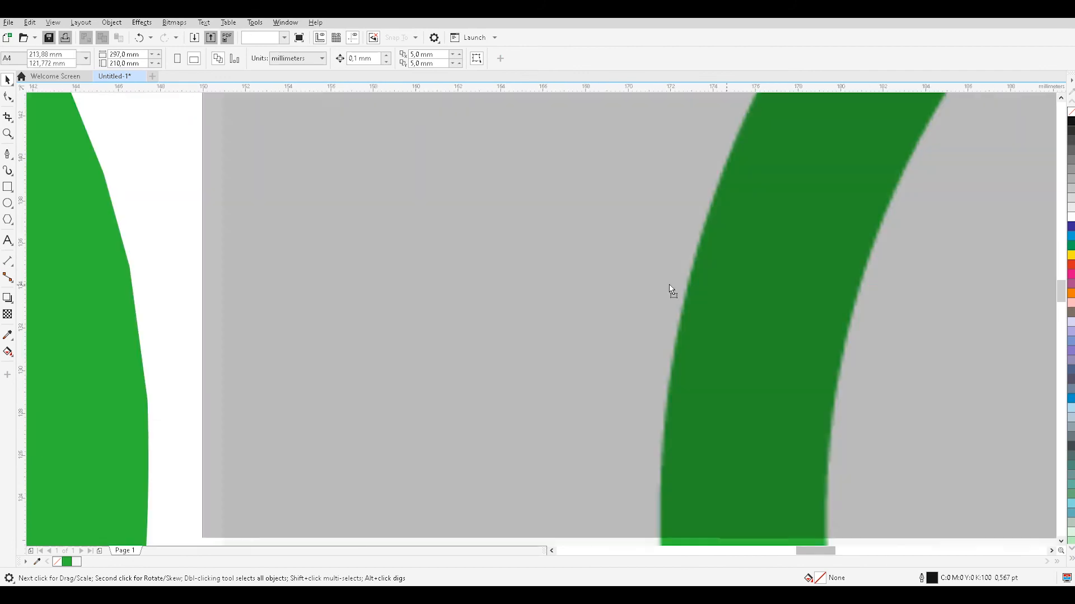
pyautogui.moveTo(669, 285); pyautogui.dragTo(476, 290)
pyautogui.moveTo(506, 335); pyautogui.dragTo(356, 328)
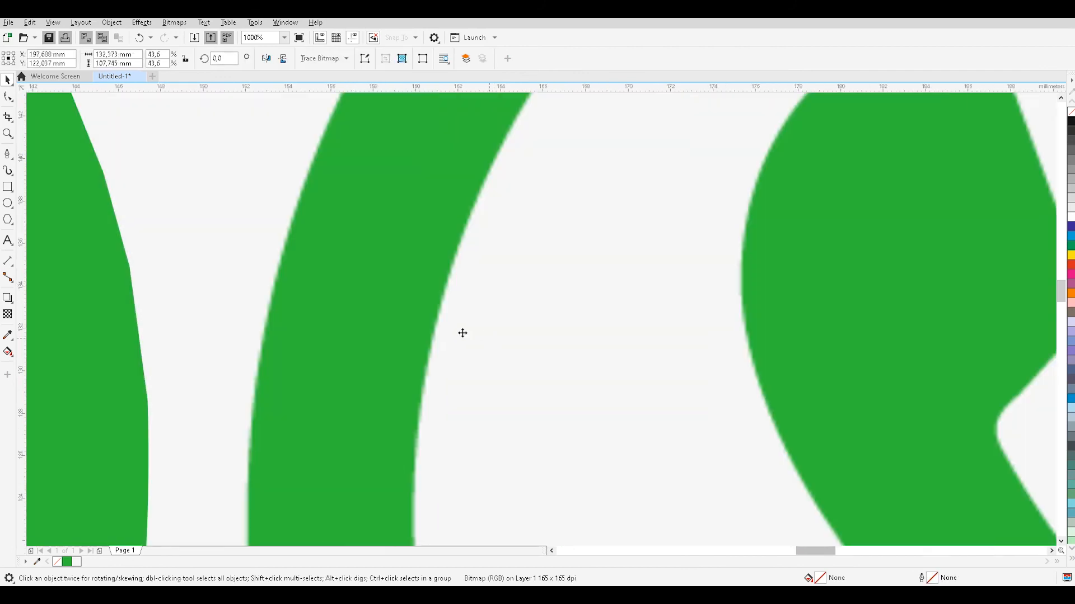
# Examine the edge sharpness of the redrawn vector ring against the source bitmap's ring at high magnification.
pyautogui.scroll(3, 172, 353)
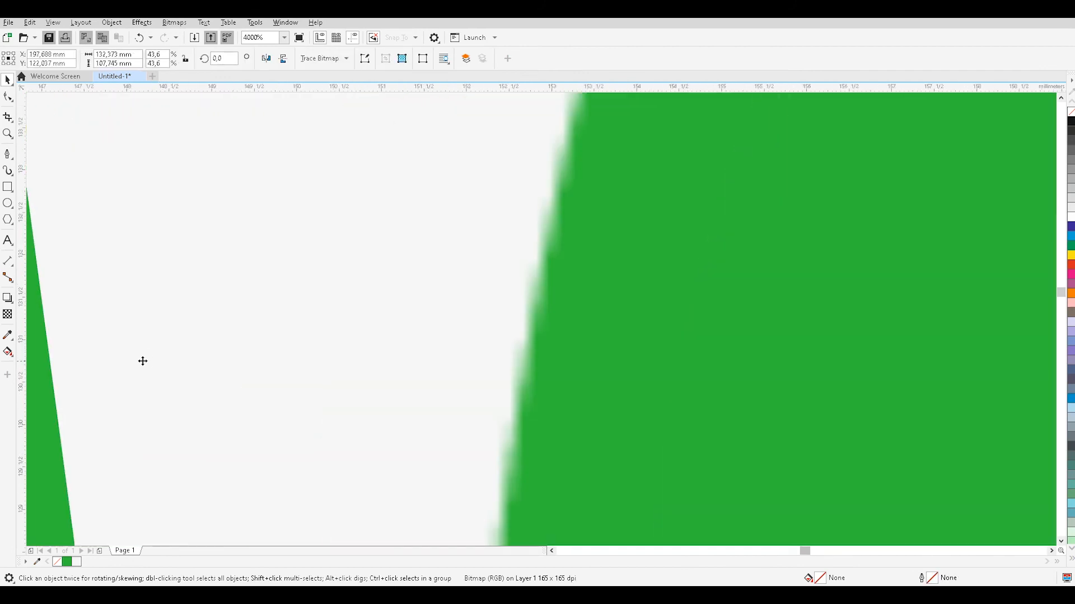
pyautogui.moveTo(805, 551); pyautogui.dragTo(803, 551)
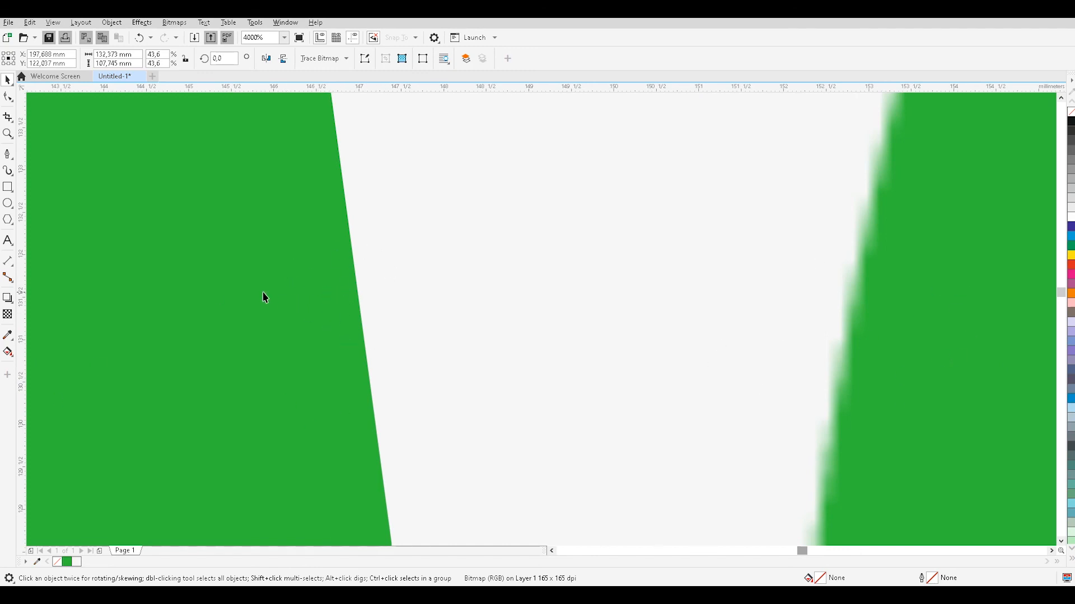
pyautogui.scroll(3, 347, 297)
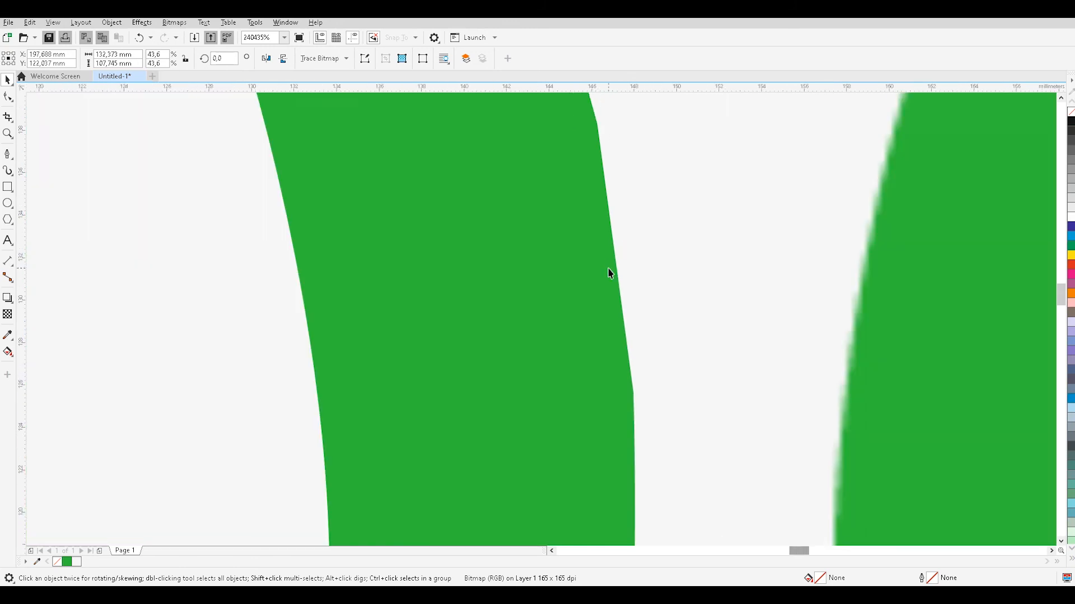
pyautogui.scroll(-10, 608, 268)
pyautogui.scroll(2, 609, 276)
pyautogui.scroll(-8, 613, 280)
pyautogui.scroll(3, 618, 286)
# Delete the source picture, then move all three logo shapes together to about the middle of the page and deselect them.
pyautogui.press('Delete')
pyautogui.moveTo(576, 192); pyautogui.dragTo(355, 413)
pyautogui.moveTo(516, 319); pyautogui.dragTo(546, 321)
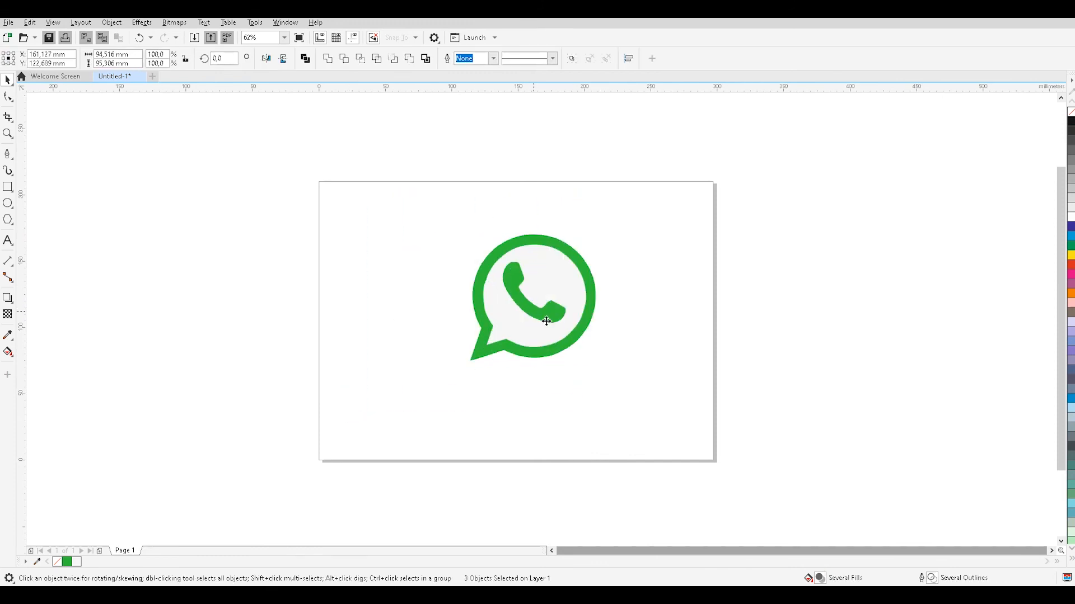
pyautogui.click(658, 318)
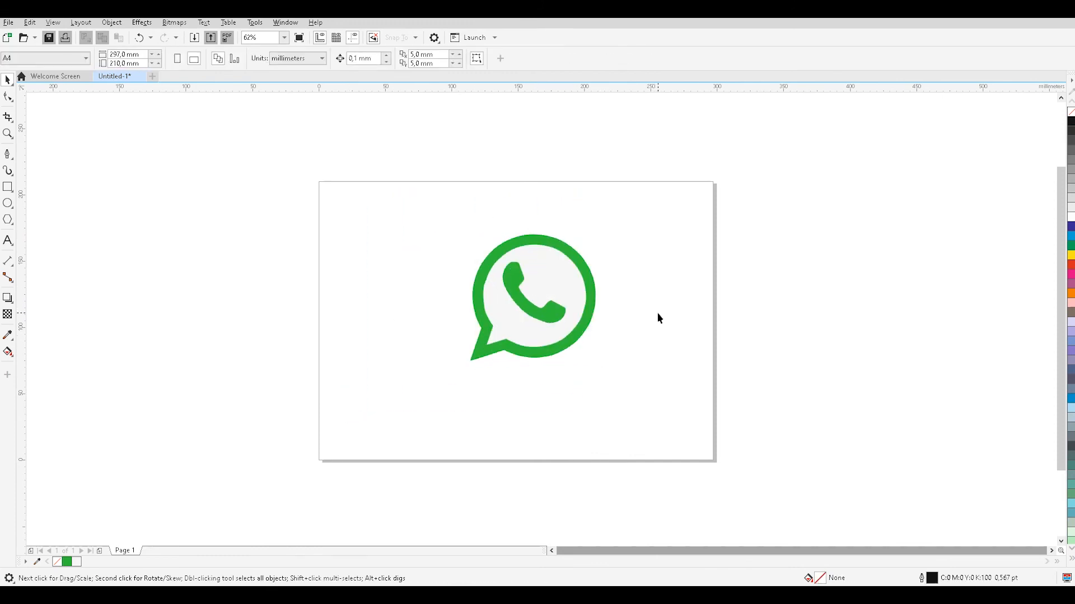